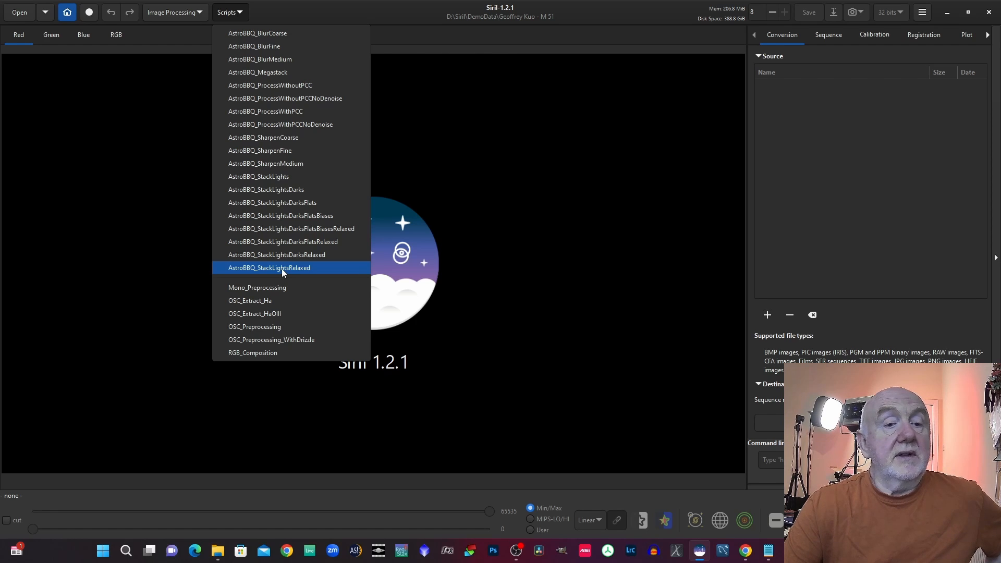
# Step: Run the AstroBBQ_StackLightsRelaxed script to stack the light frames and open the resulting result.fit
pyautogui.click(282, 269)
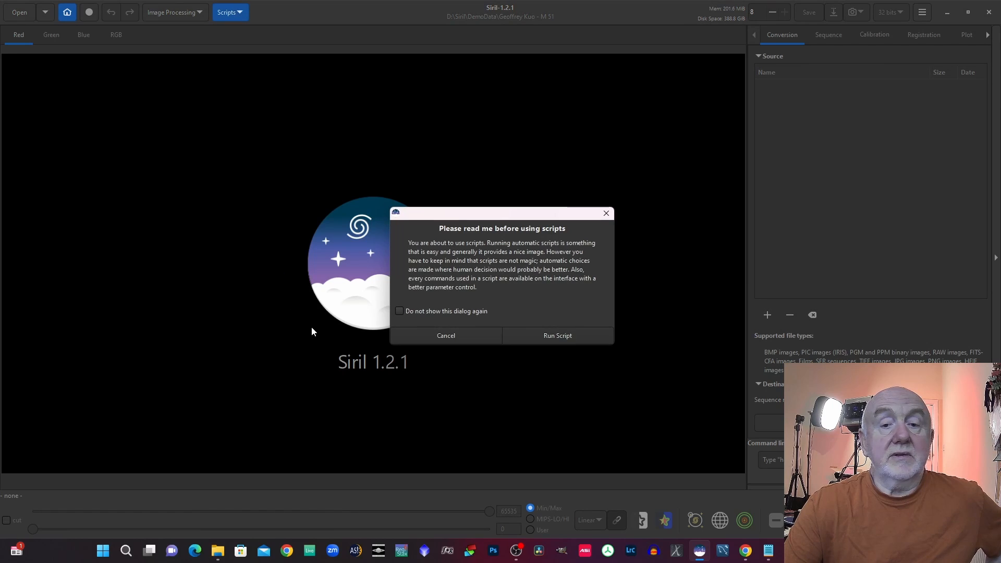
pyautogui.click(557, 336)
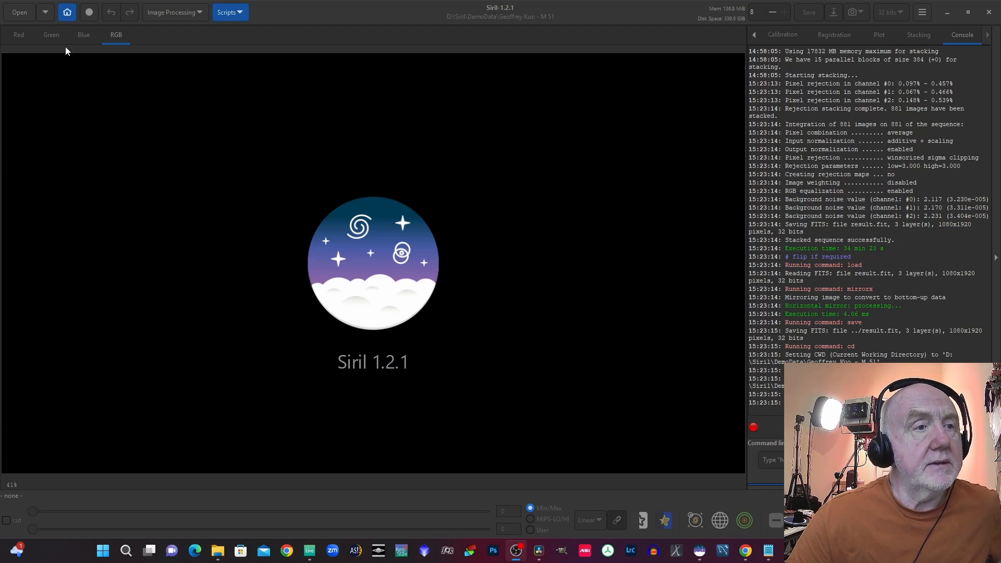
pyautogui.click(15, 14)
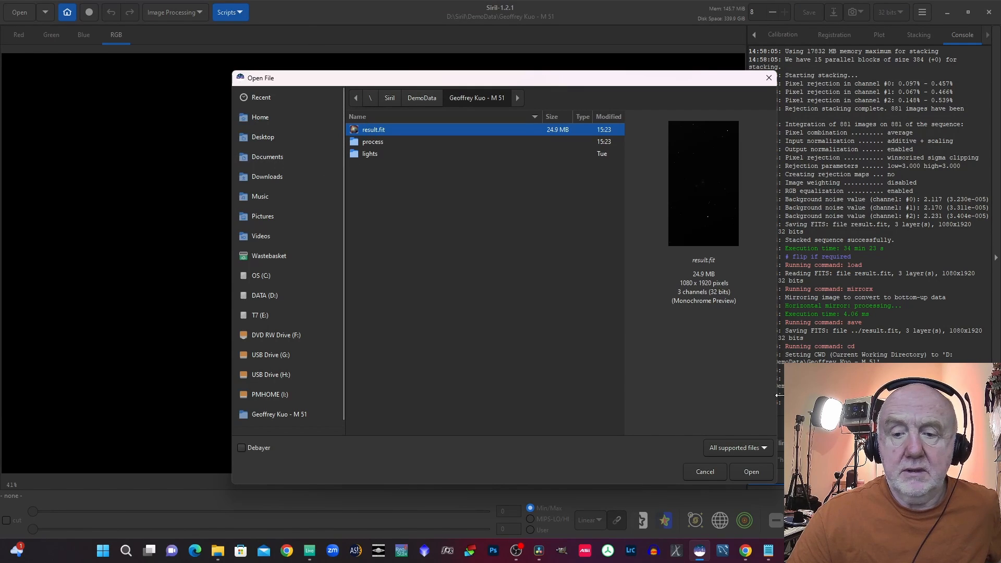
pyautogui.click(747, 471)
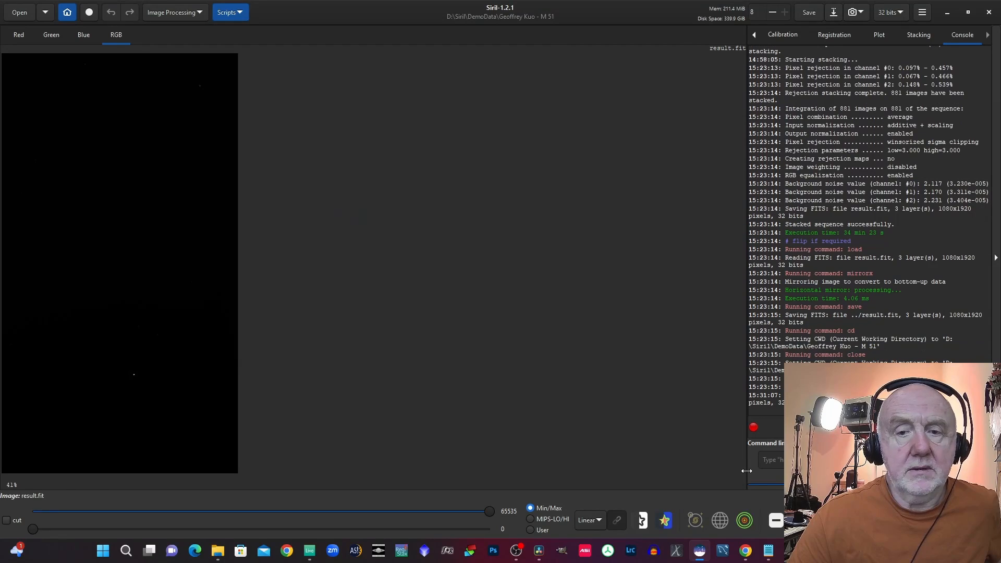
# Step: Set the display to AutoStretch and crop the image to an area about 1058 × 886 px around the galaxy
pyautogui.click(594, 520)
pyautogui.click(583, 476)
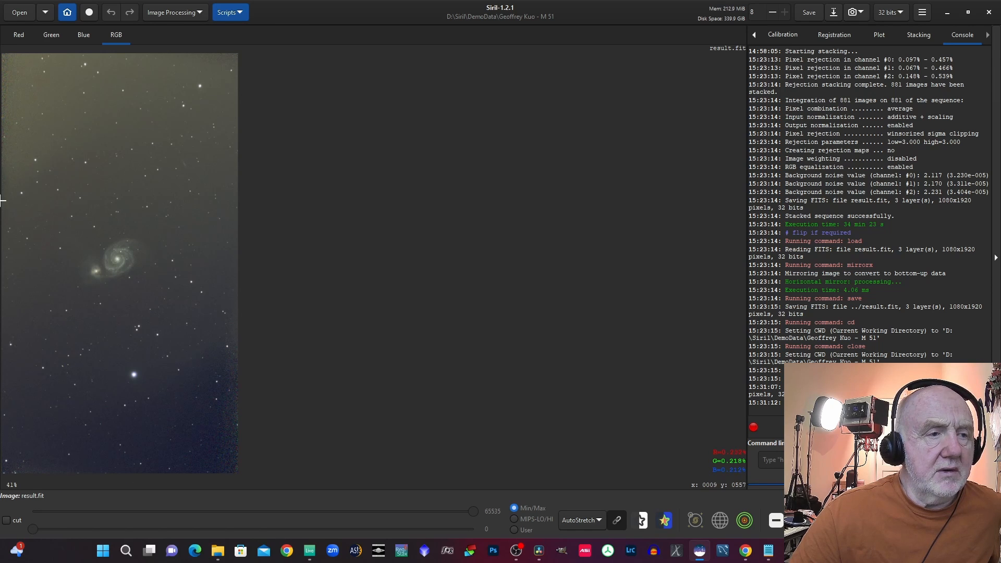
pyautogui.moveTo(4, 166); pyautogui.dragTo(235, 358)
pyautogui.rightClick(183, 288)
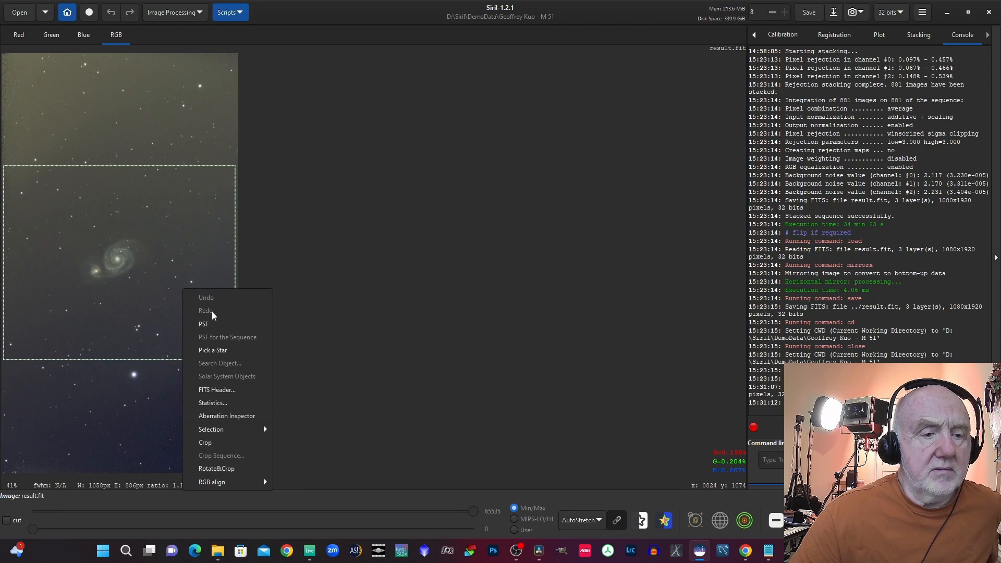
pyautogui.click(206, 443)
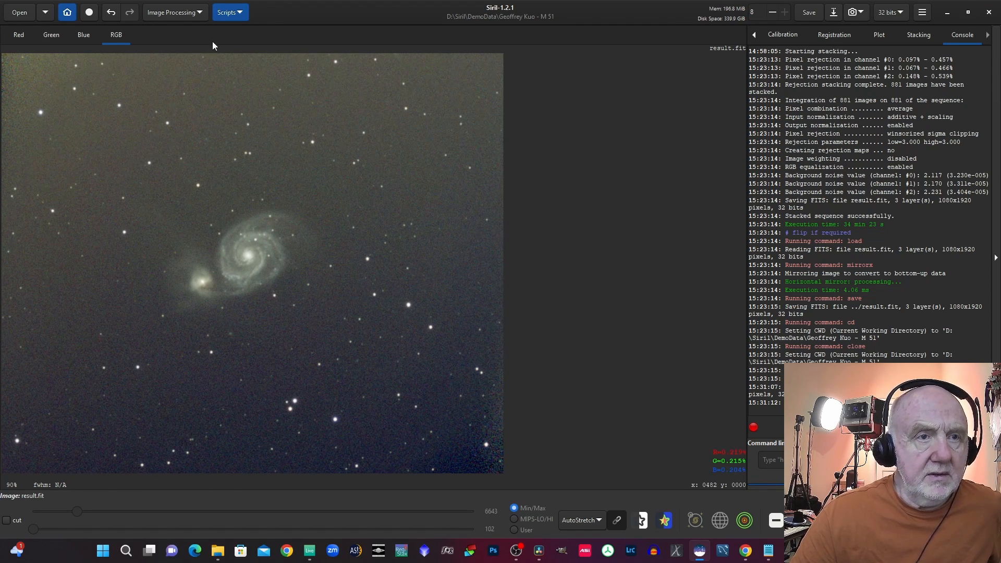
# Step: Run Photometric Color Calibration on the cropped image, using M51 looked up in SIMBAD as the target object
pyautogui.click(233, 13)
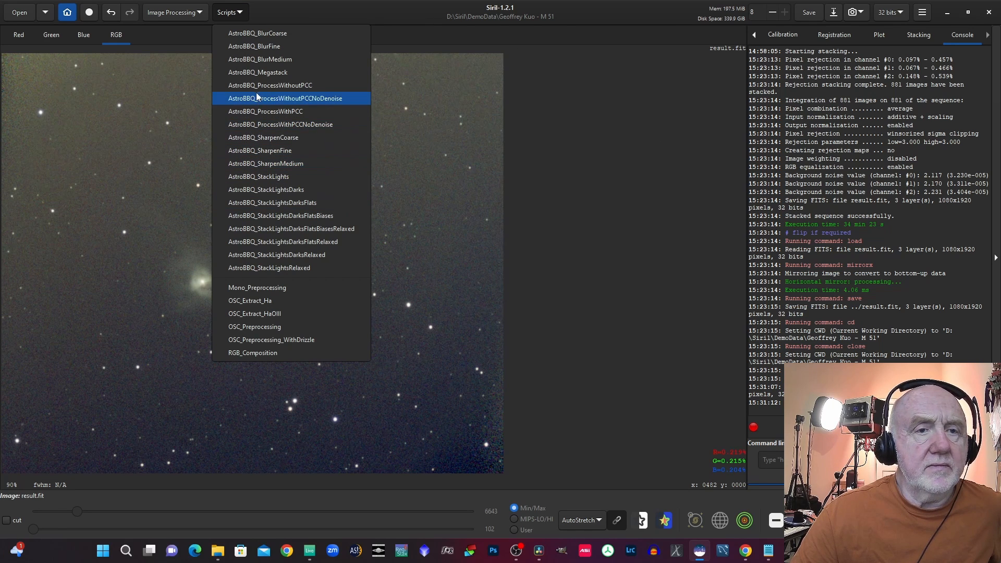
pyautogui.click(168, 15)
pyautogui.click(168, 14)
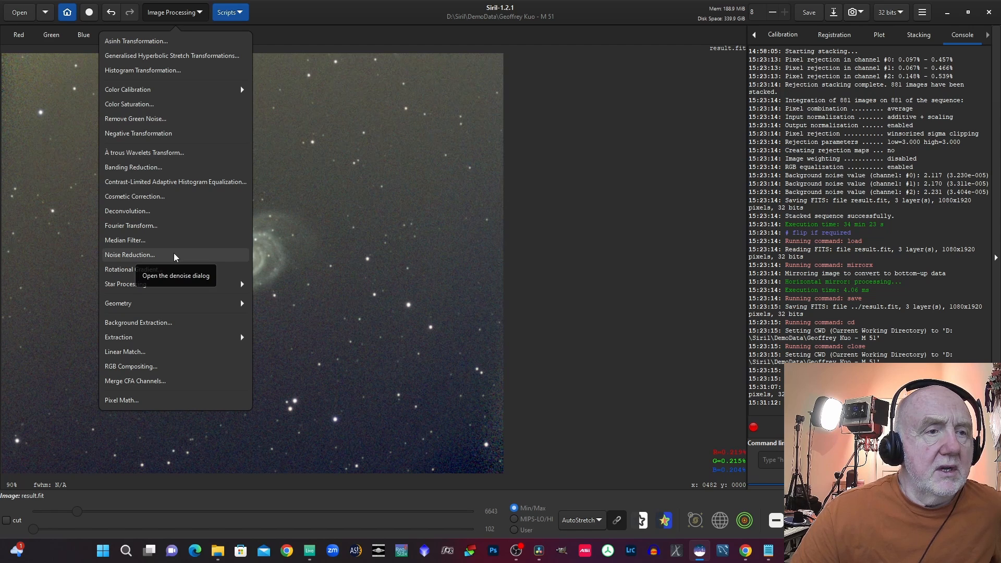
pyautogui.click(145, 89)
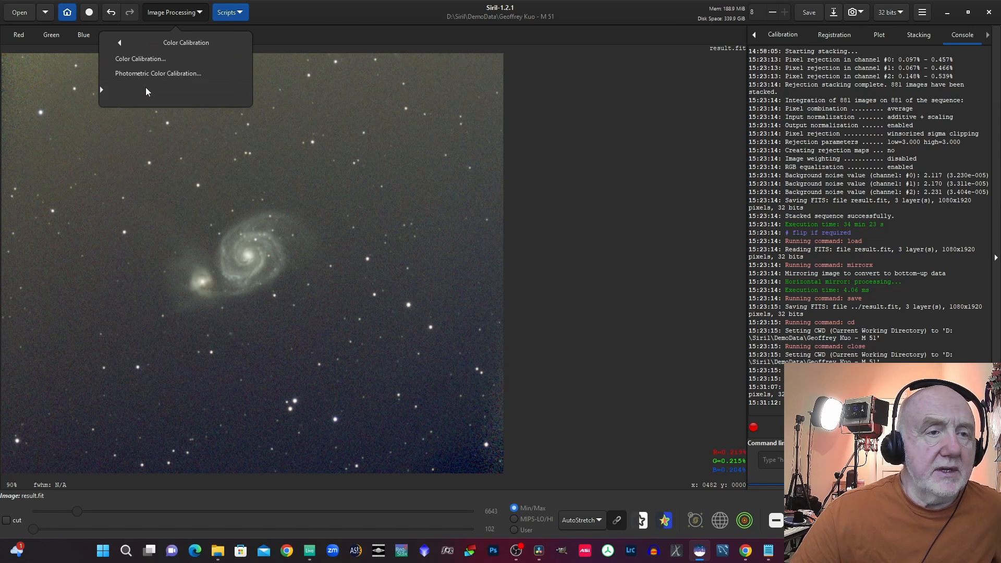
pyautogui.click(152, 74)
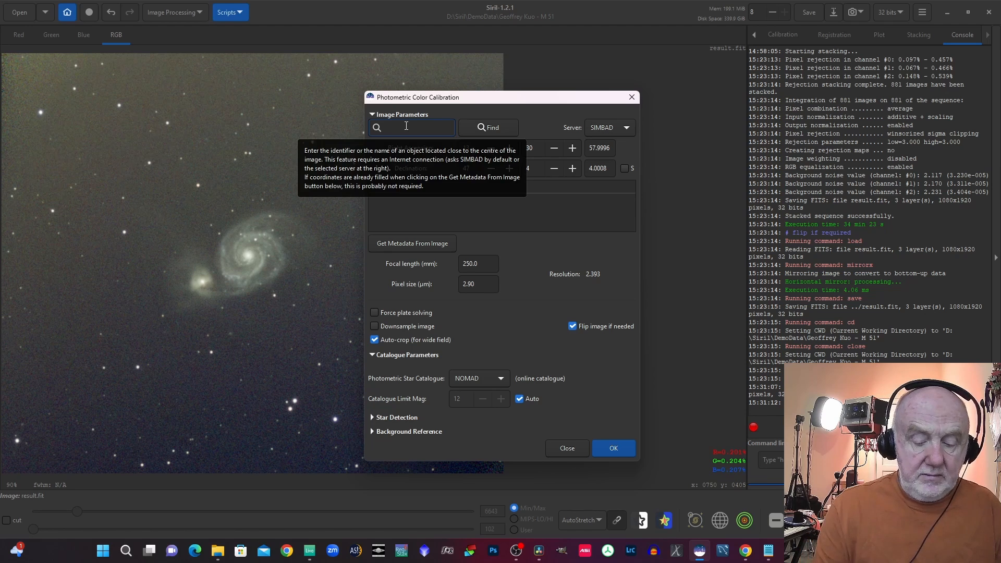
pyautogui.write('M51')
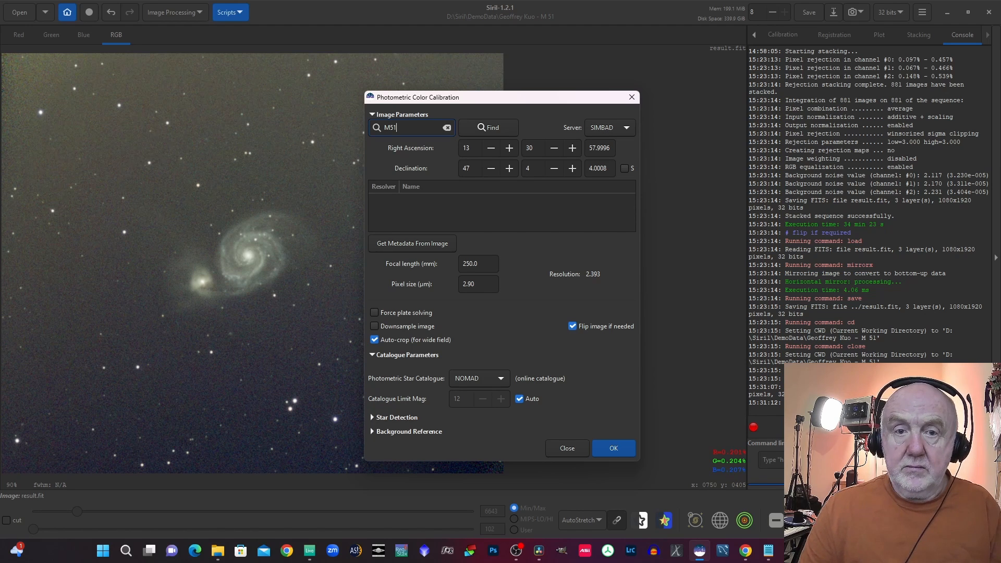
pyautogui.click(487, 128)
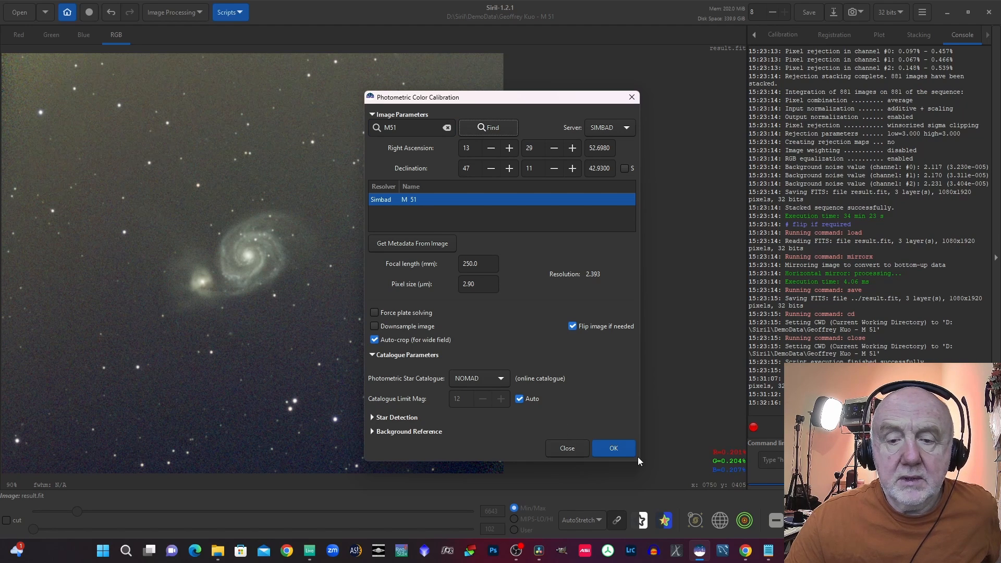
pyautogui.click(615, 448)
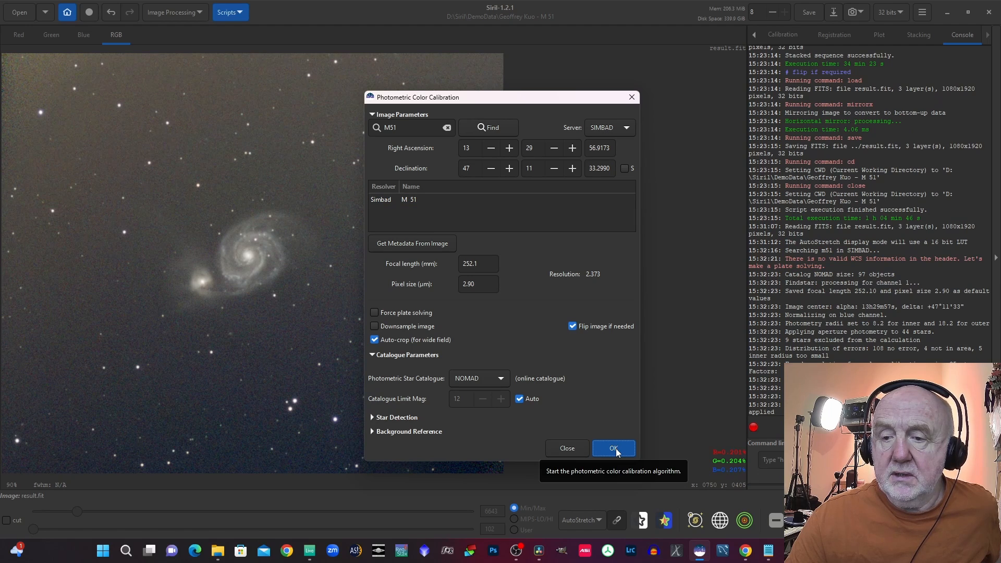
pyautogui.scroll(-3, 924, 327)
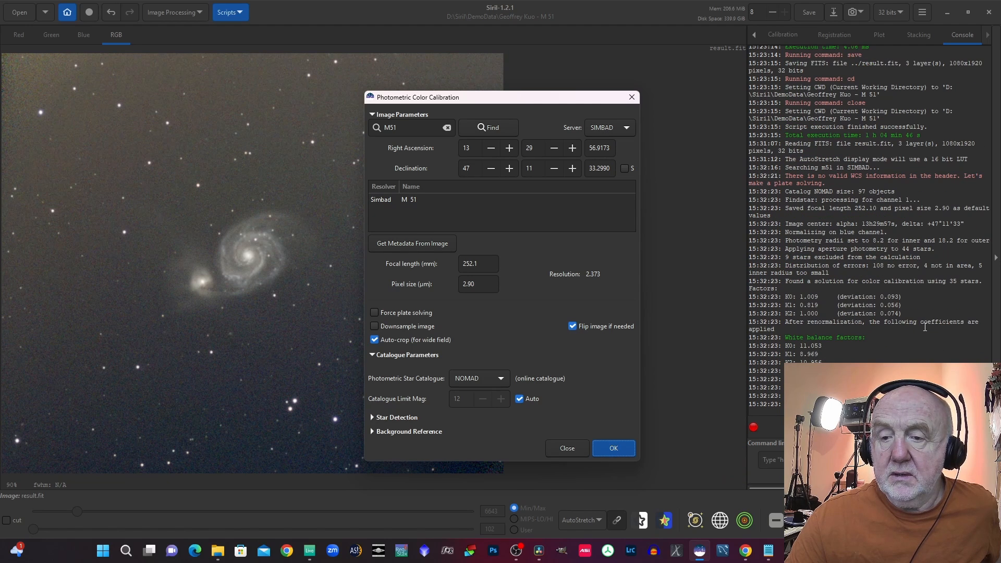
pyautogui.click(567, 448)
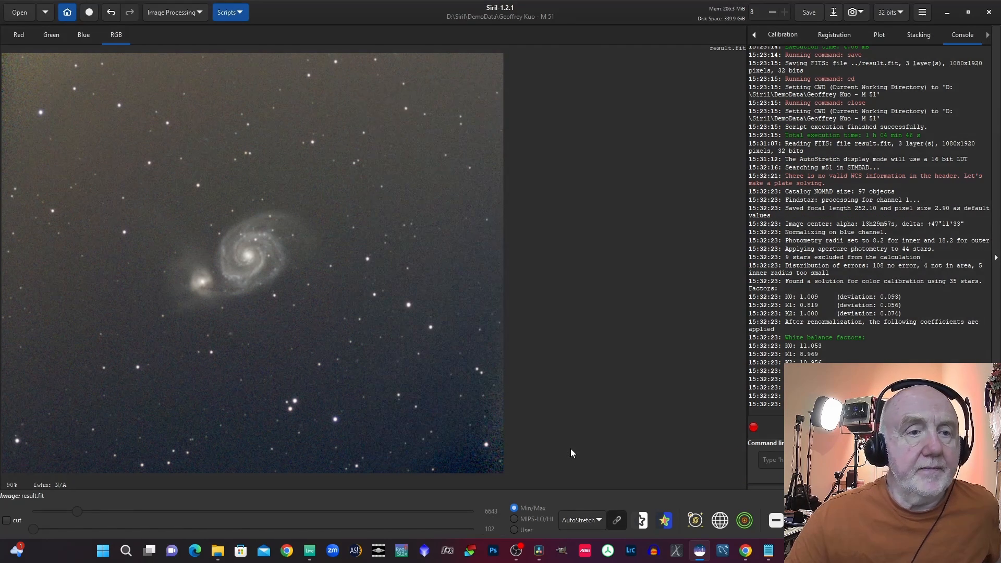
# Step: Run the AstroBBQ_ProcessWithPCC script on the calibrated image
pyautogui.click(228, 14)
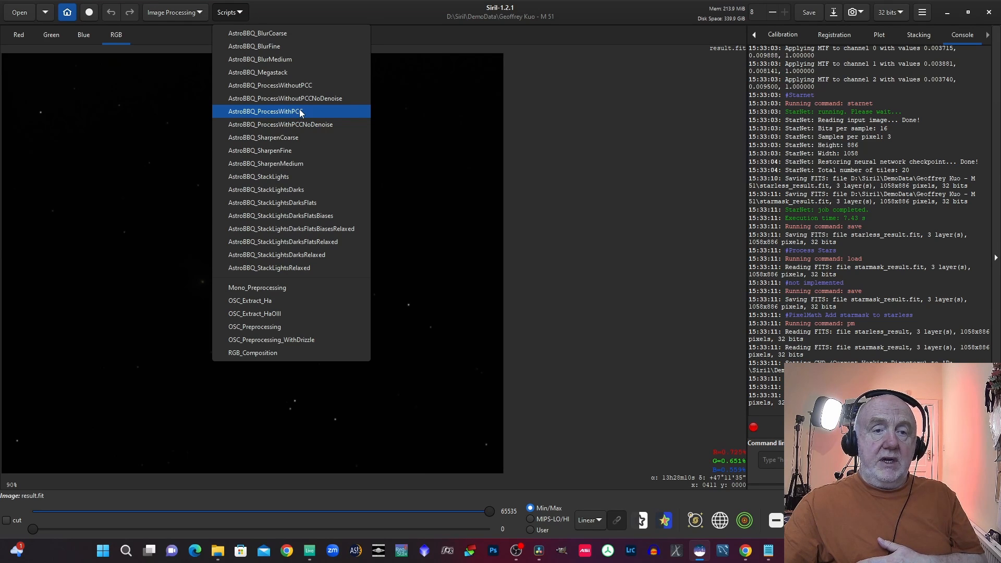
pyautogui.click(300, 111)
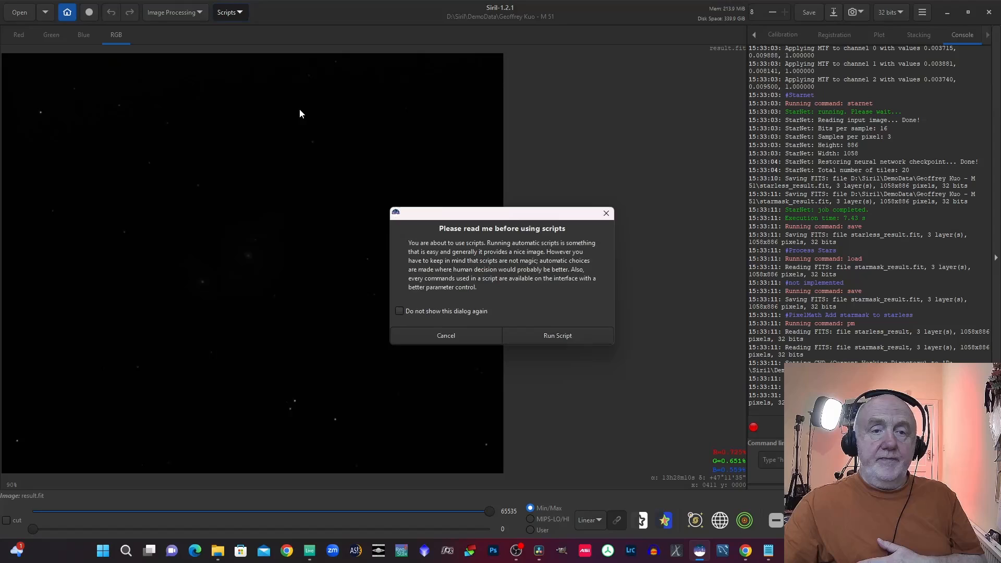
pyautogui.click(564, 335)
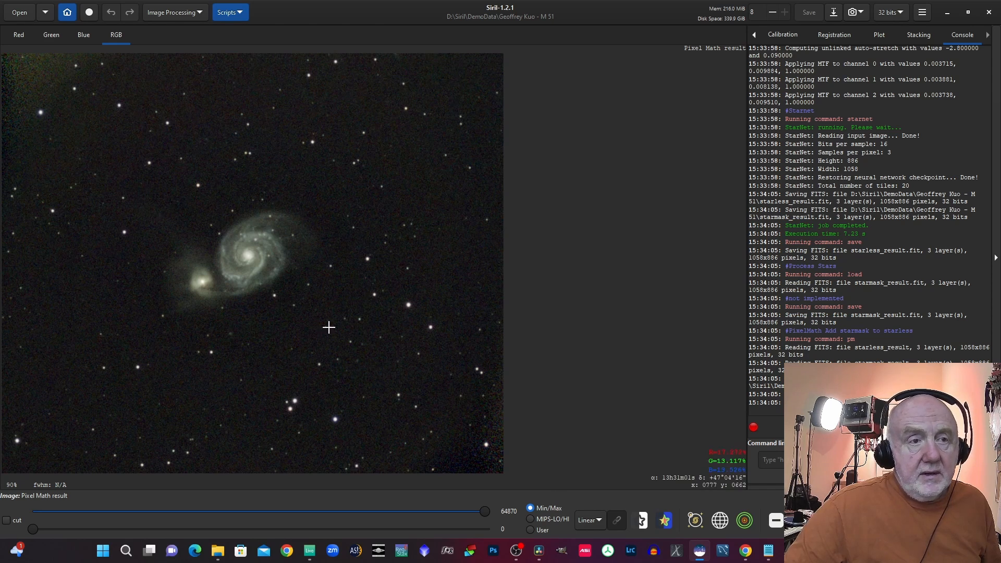
# Step: Apply a generalised hyperbolic stretch with factor 0.636 and the symmetry point sampled from a small area at the galaxy's outer edge
pyautogui.click(174, 13)
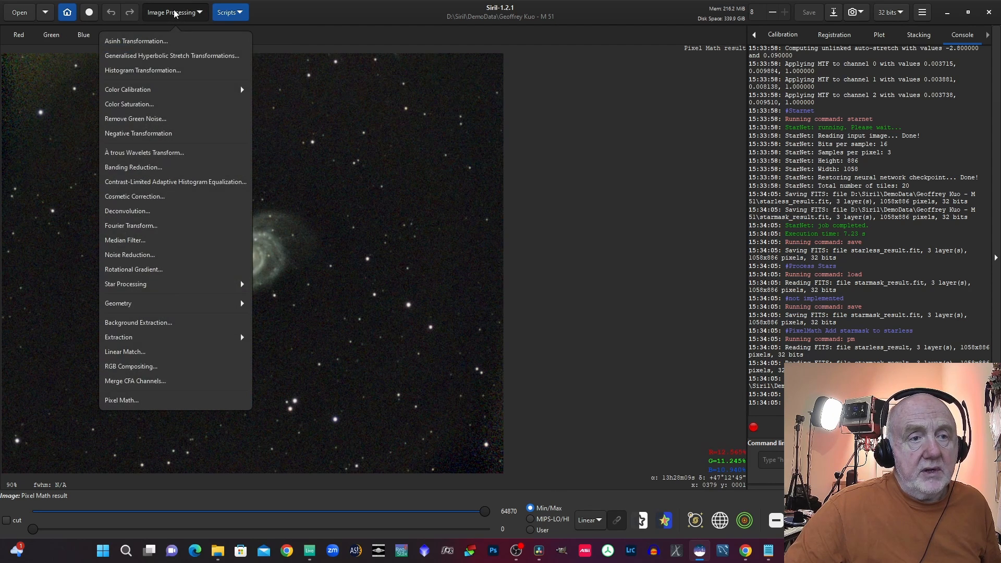
pyautogui.click(168, 56)
pyautogui.moveTo(451, 133); pyautogui.dragTo(508, 74)
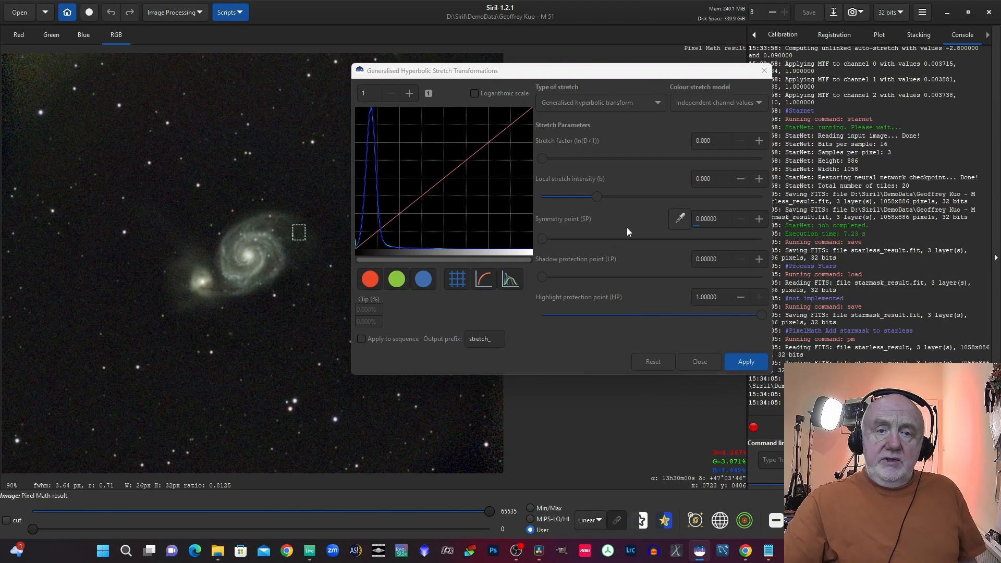
pyautogui.click(679, 218)
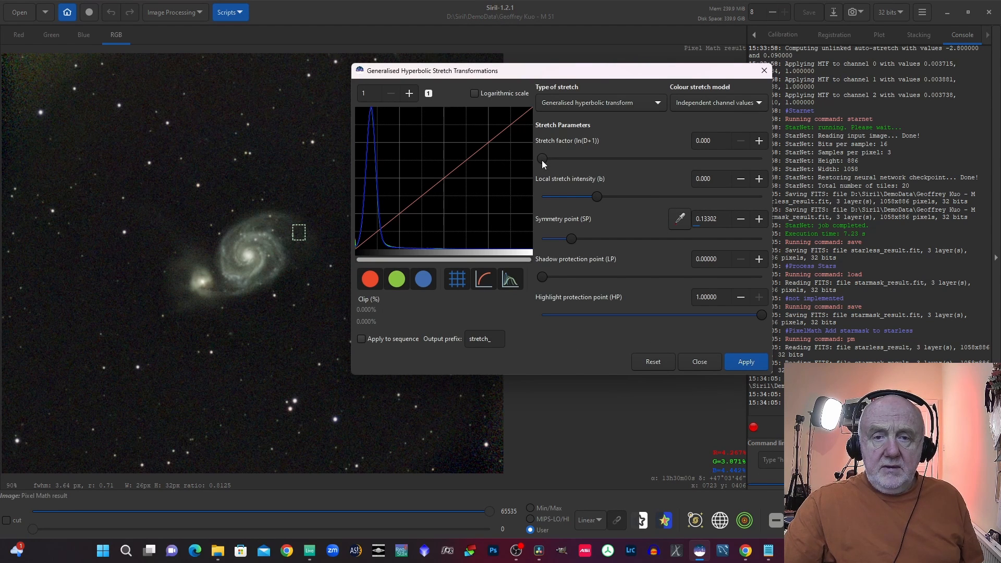
pyautogui.moveTo(542, 157); pyautogui.dragTo(555, 154)
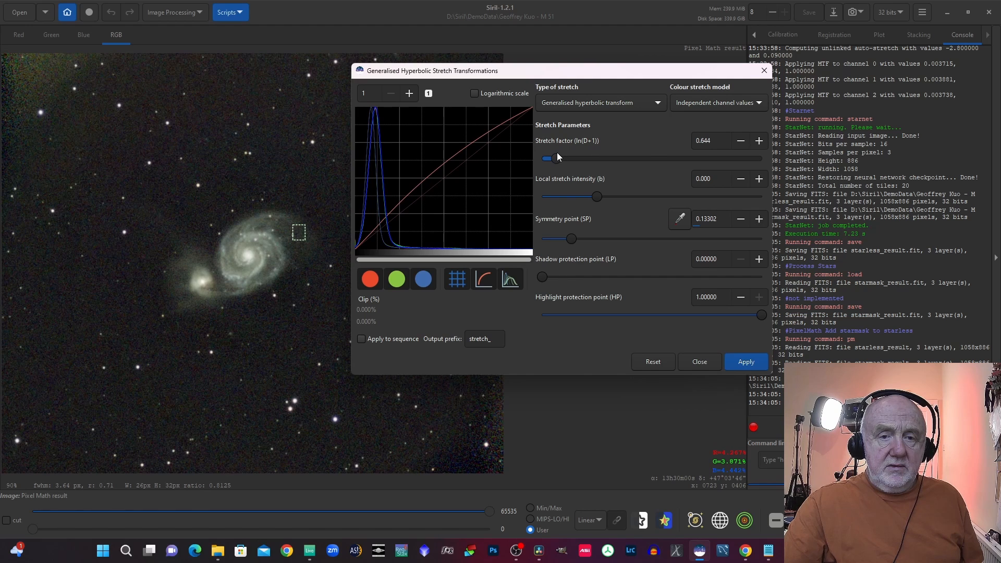
pyautogui.moveTo(557, 152); pyautogui.dragTo(556, 152)
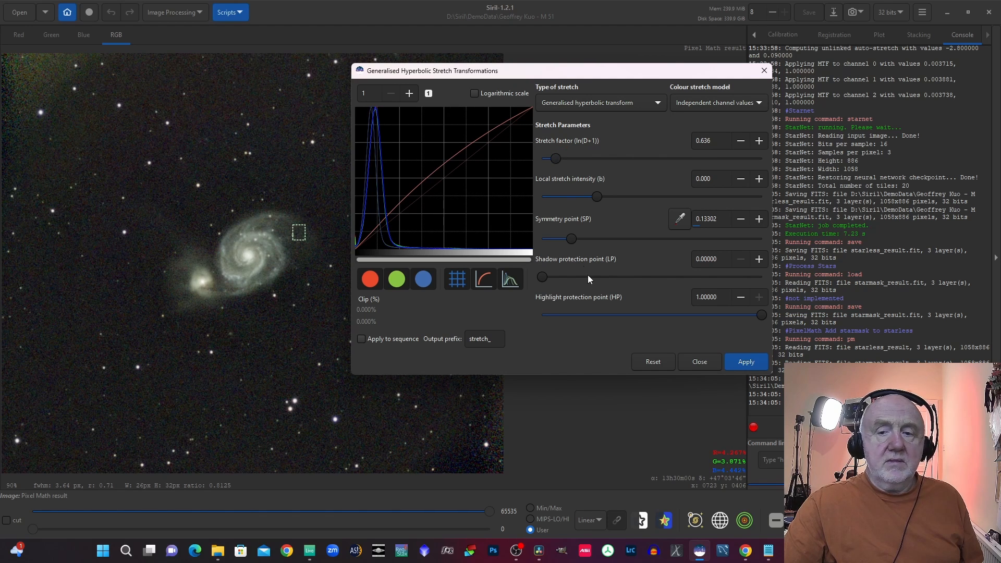
pyautogui.click(750, 360)
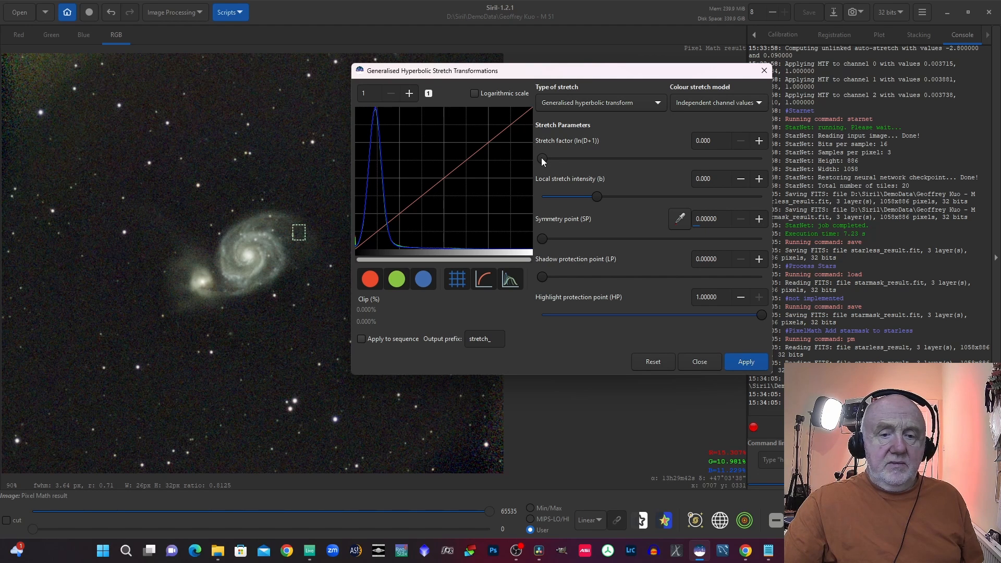
pyautogui.click(569, 102)
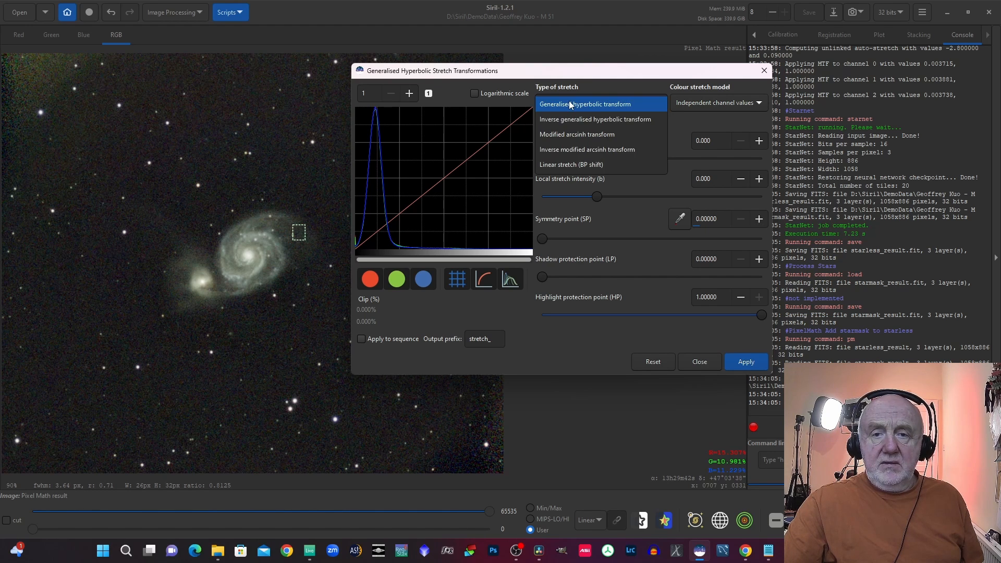
pyautogui.click(564, 166)
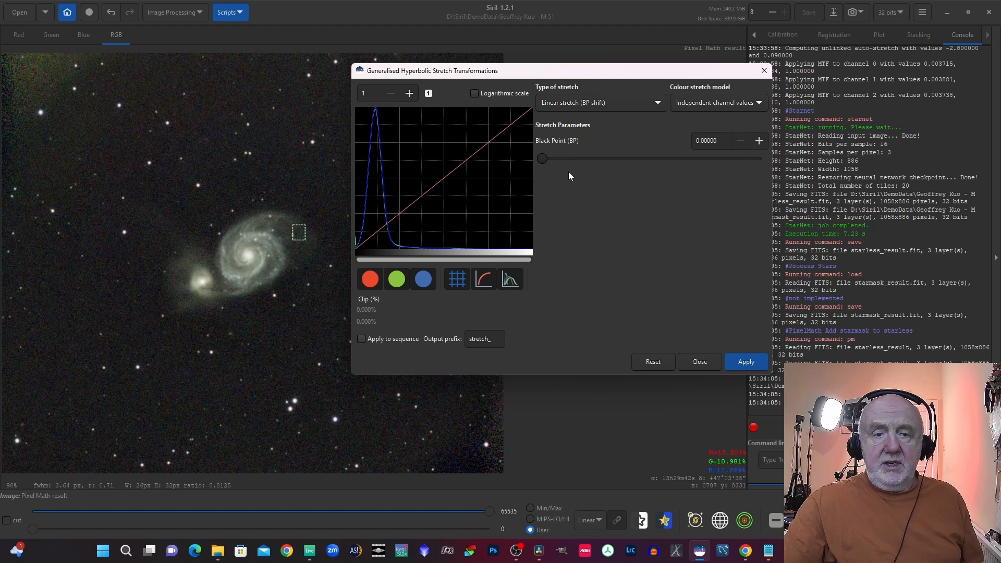
pyautogui.click(702, 362)
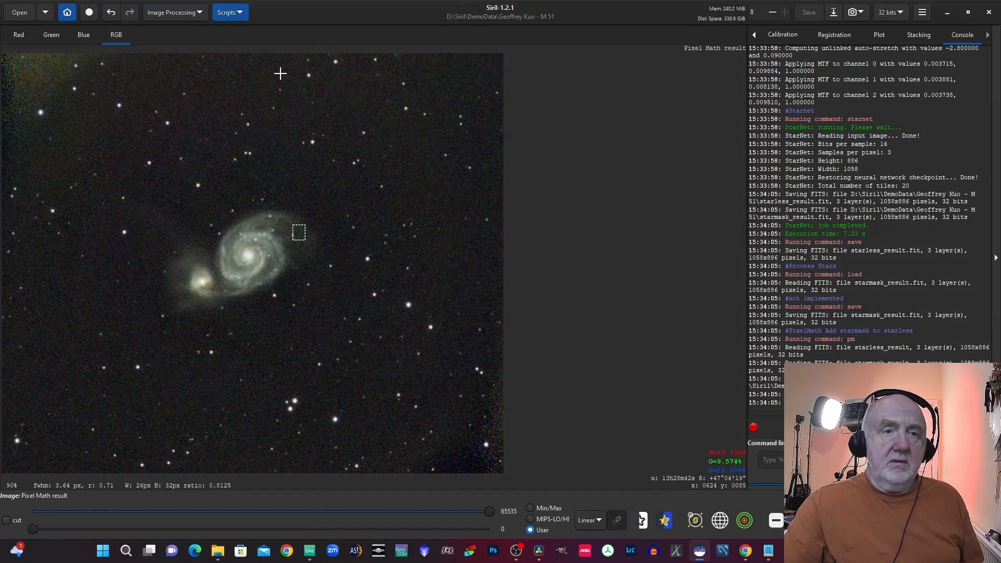
# Step: Darken the background with an Asinh Transformation, setting the black point to 0.02346 and leaving the stretch factor at 0
pyautogui.click(171, 13)
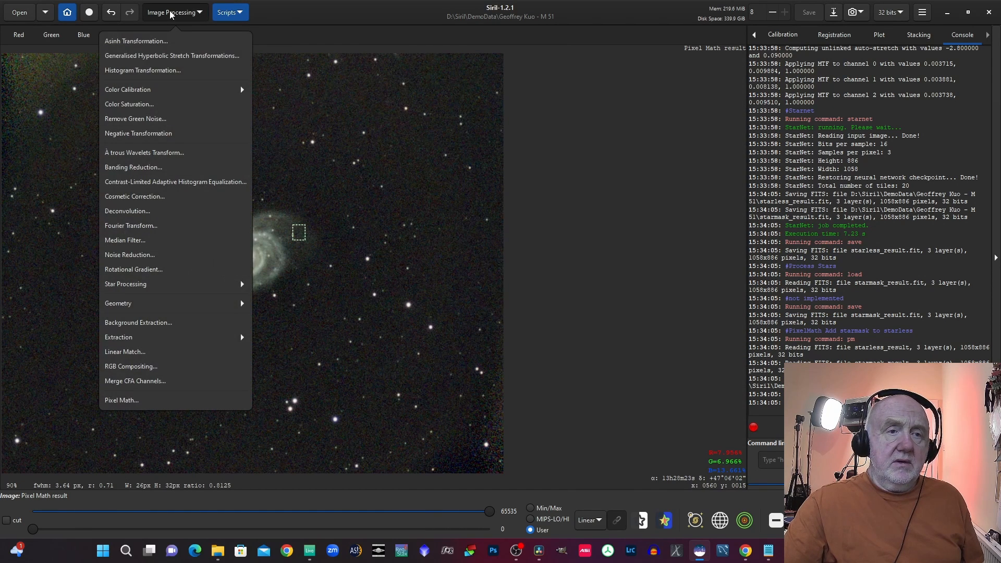
pyautogui.click(154, 43)
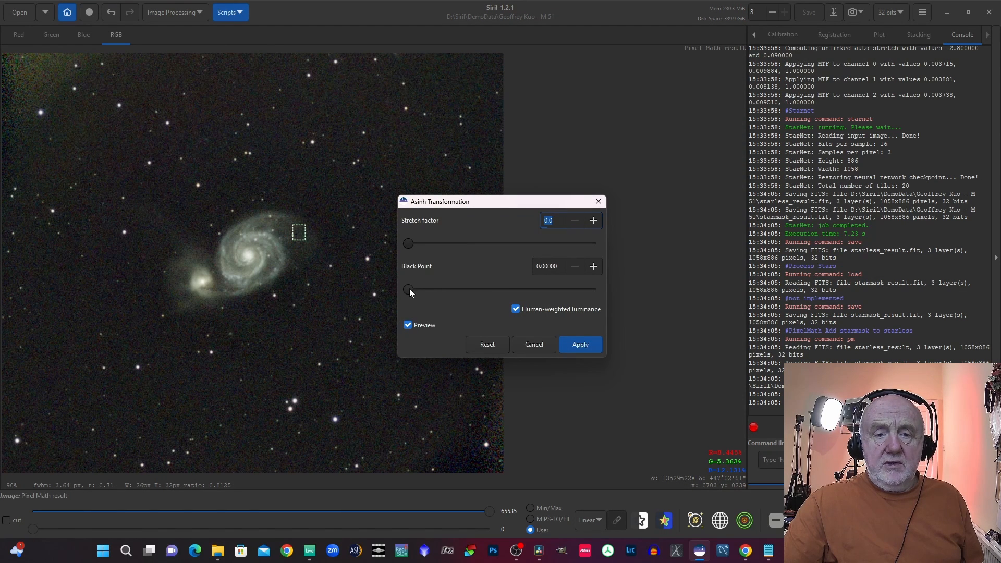
pyautogui.moveTo(409, 288); pyautogui.dragTo(432, 289)
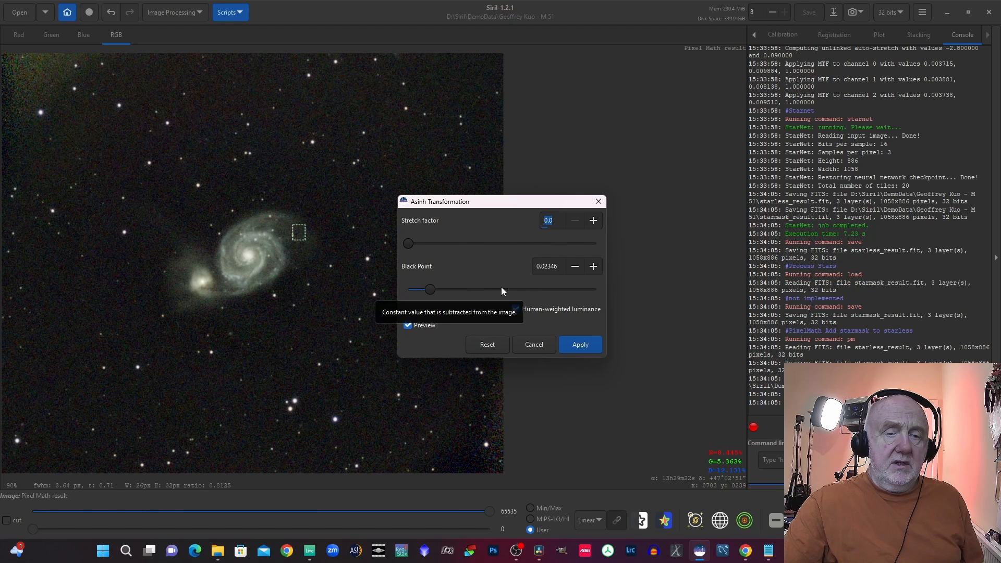
pyautogui.moveTo(511, 207); pyautogui.dragTo(672, 180)
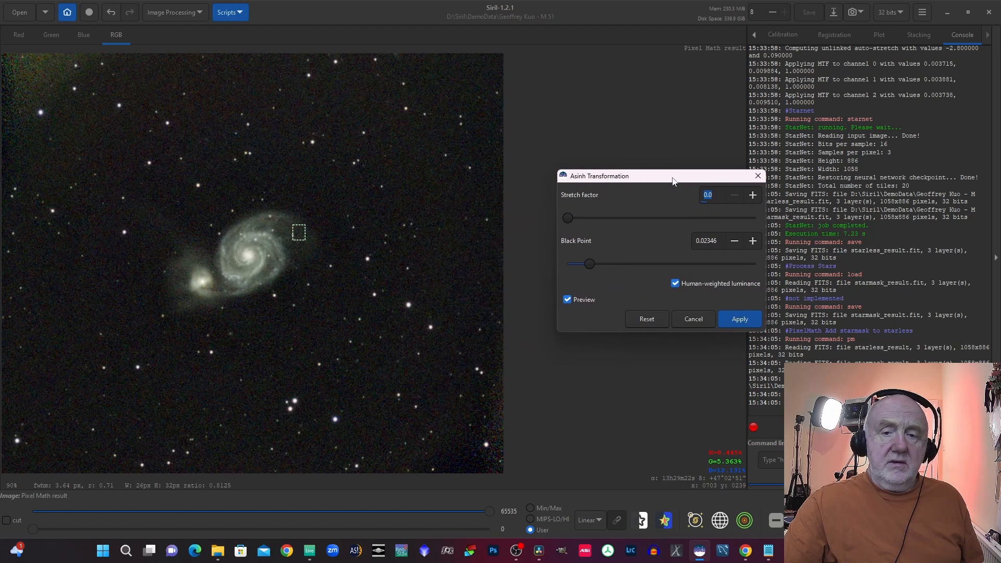
pyautogui.click(739, 318)
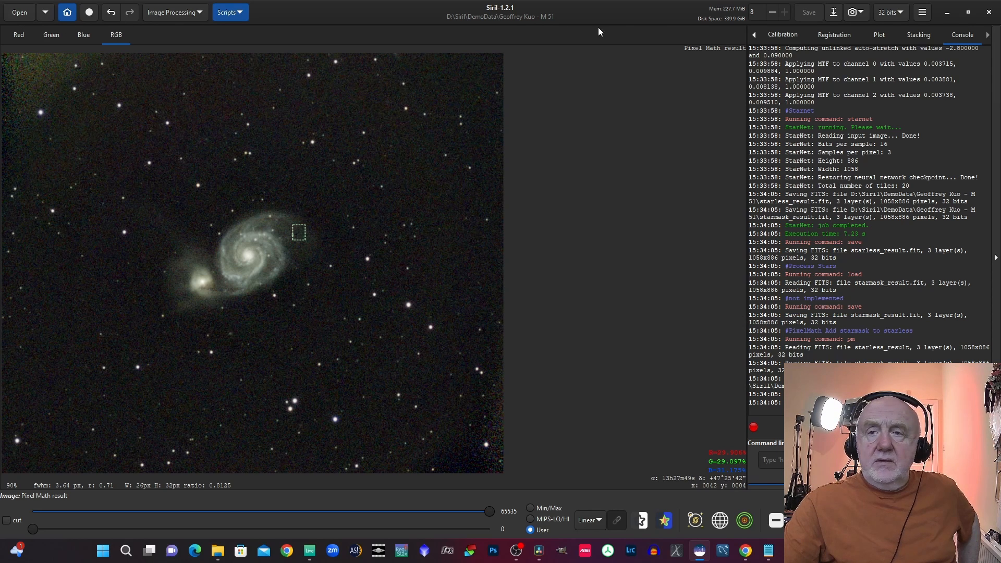
# Step: Save the processed image as Pixel Math result.tif, an ASTRO-TIFF with 32-bit floating point samples, no compression and the ICC profile embedded
pyautogui.click(834, 13)
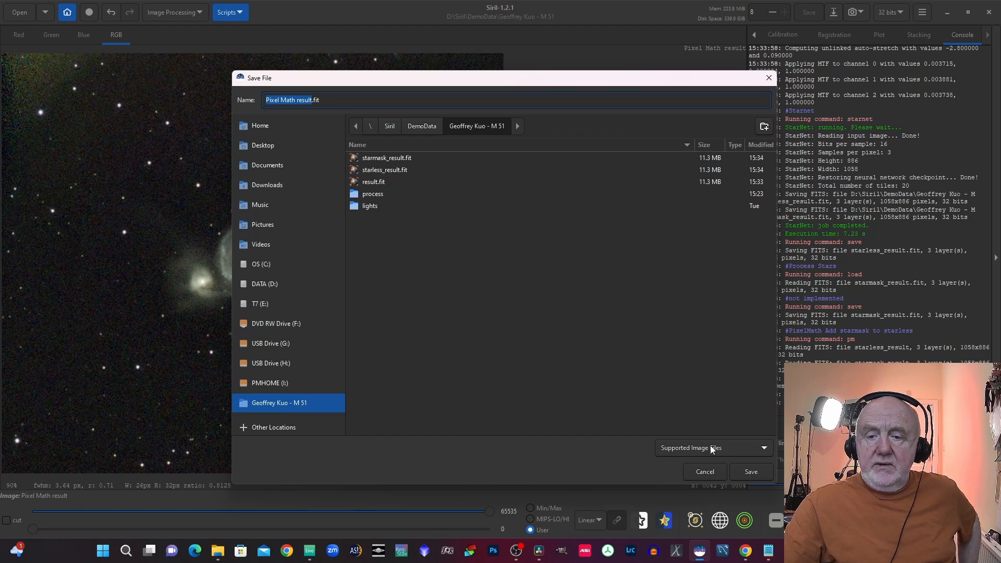
pyautogui.click(743, 445)
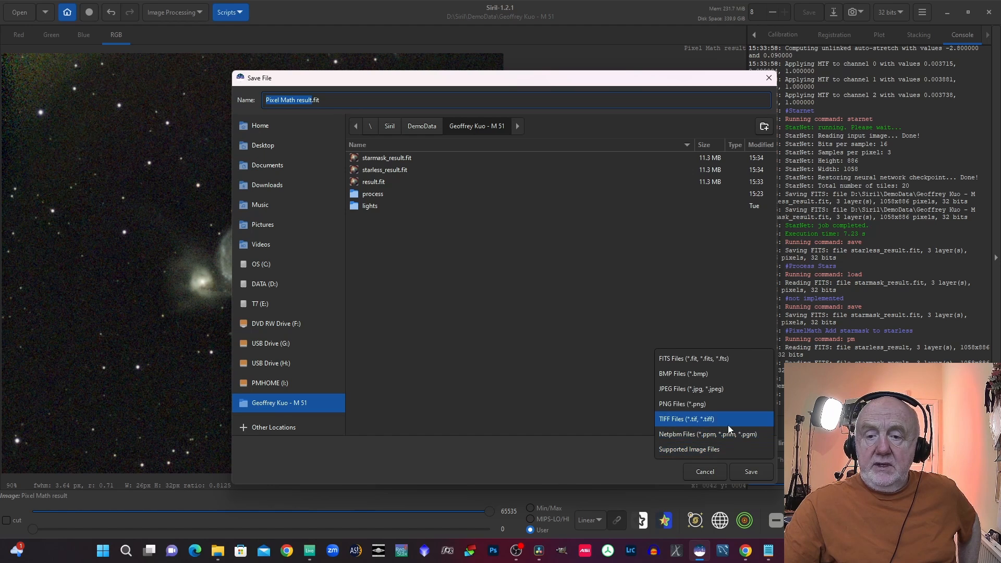
pyautogui.click(695, 420)
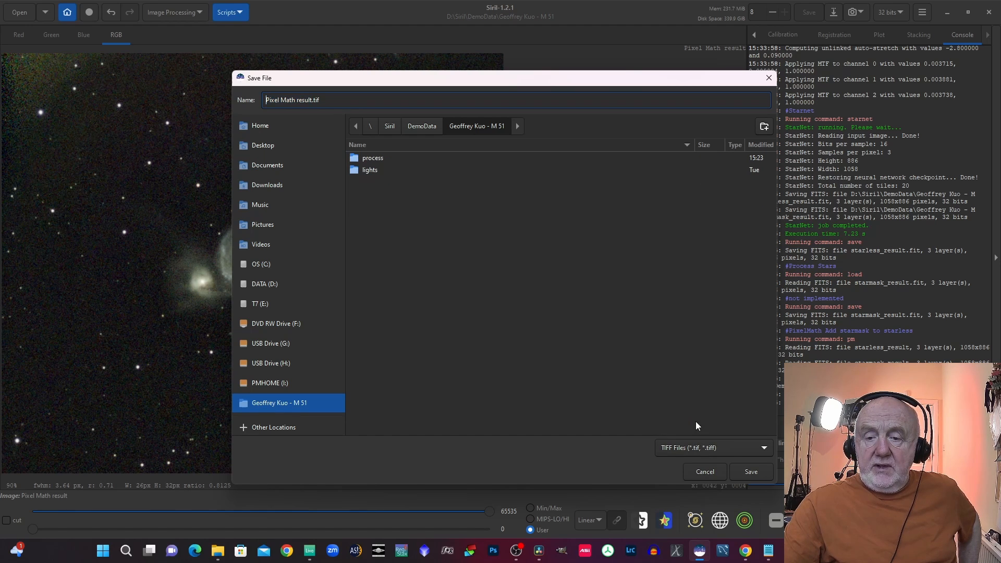
pyautogui.click(750, 471)
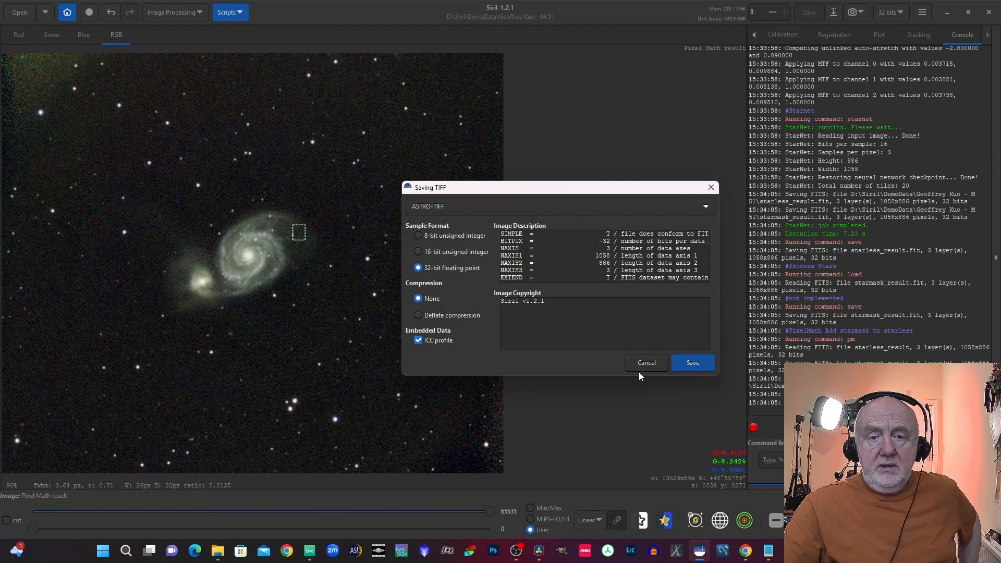
pyautogui.click(691, 362)
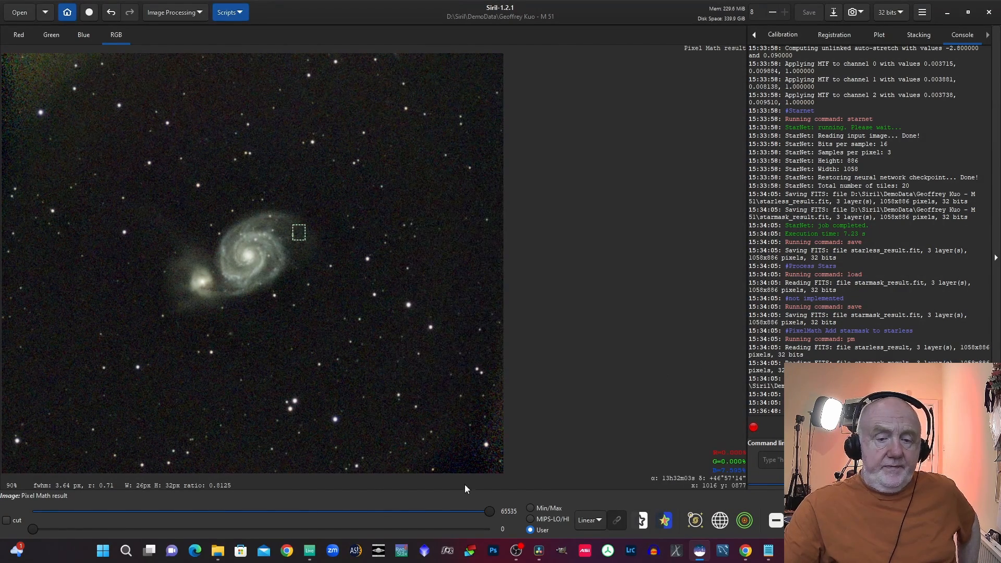
# Step: Launch Affinity Photo 2 to work on the saved Pixel Math result.tif
pyautogui.click(126, 550)
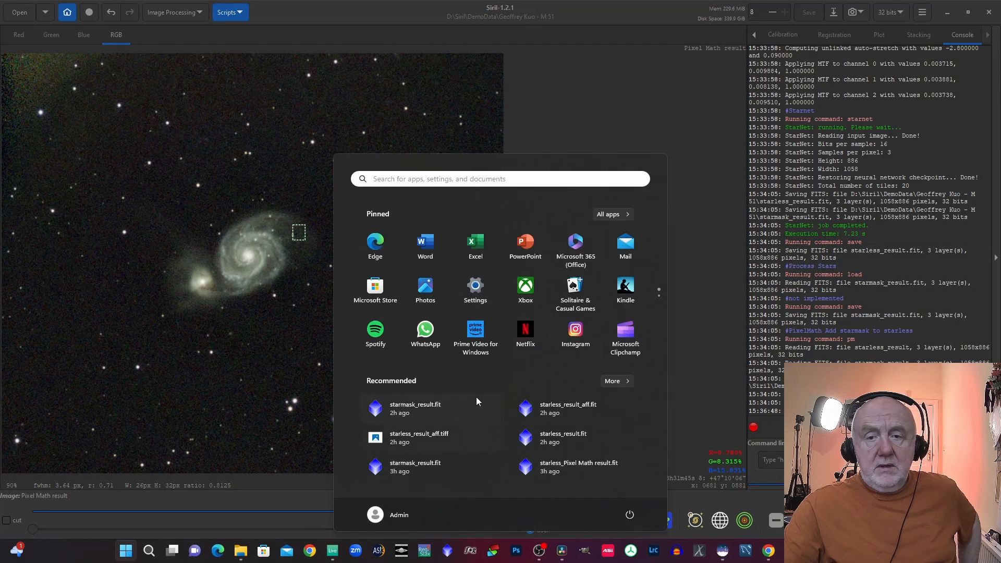
pyautogui.click(615, 215)
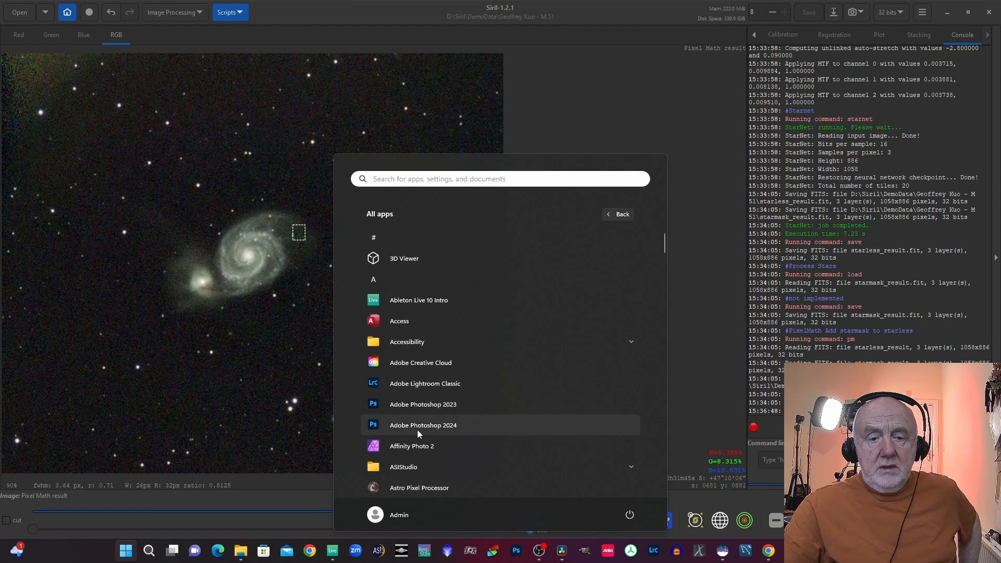
pyautogui.click(415, 446)
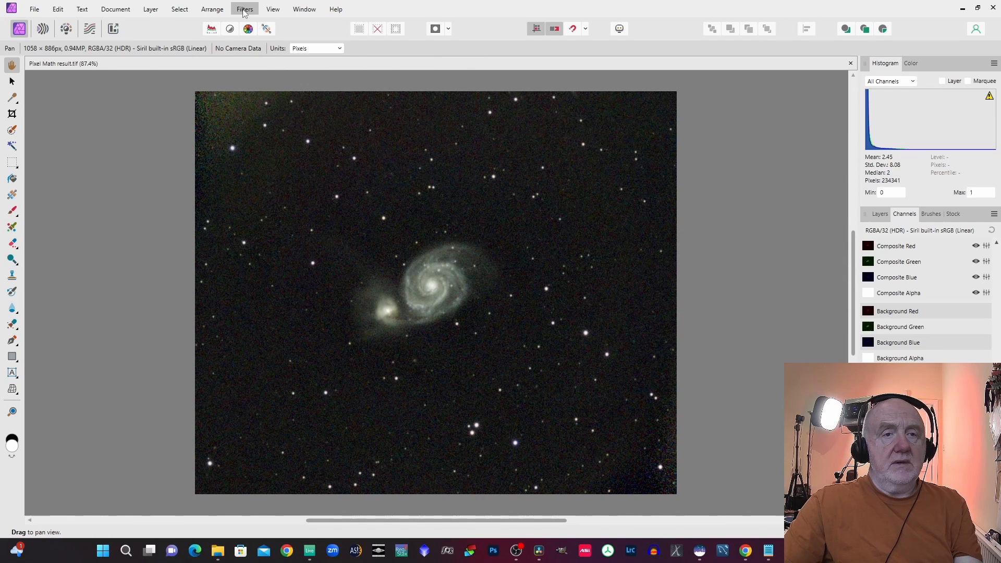
# Step: Denoise the galaxy image with the RC-Astro NoiseXTerminator plugin at Denoise 70 % and Detail 21
pyautogui.click(244, 9)
pyautogui.moveTo(284, 140)
pyautogui.moveTo(376, 143)
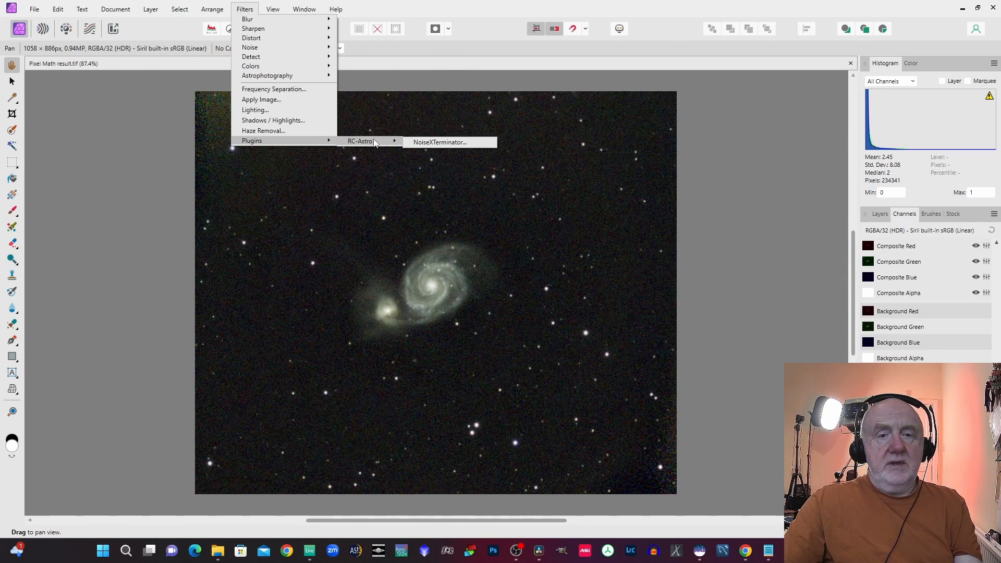
pyautogui.click(447, 143)
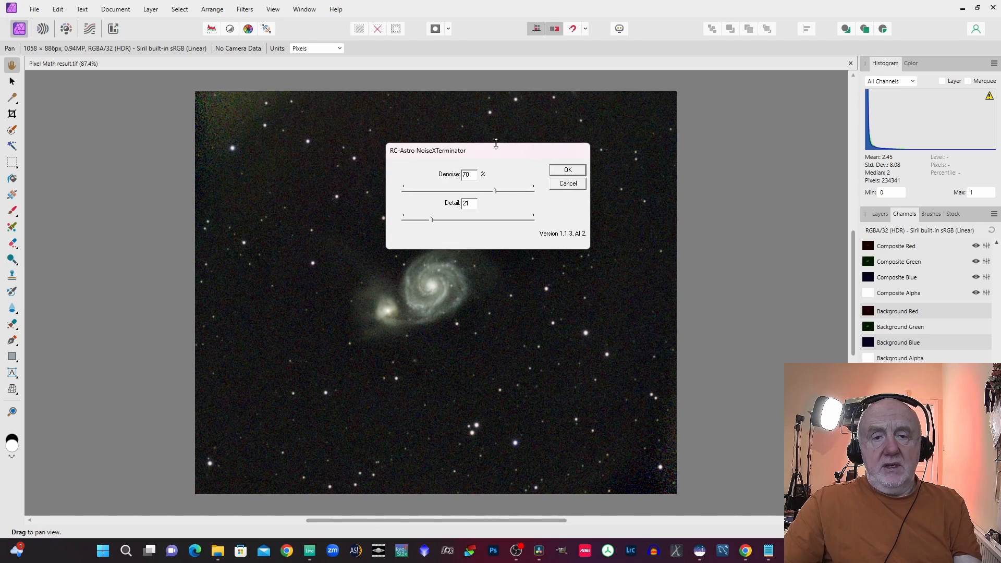
pyautogui.moveTo(502, 155); pyautogui.dragTo(688, 61)
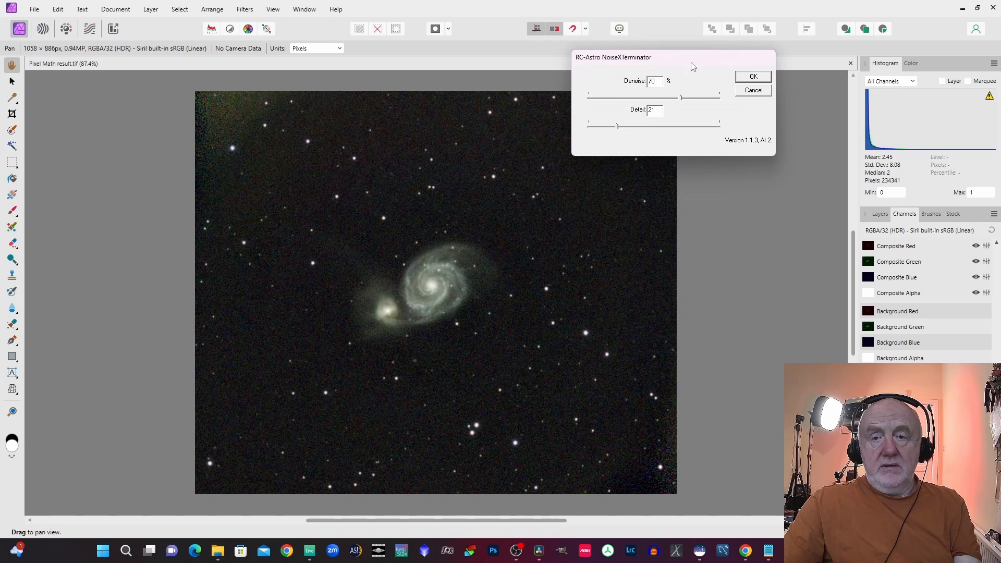
pyautogui.click(754, 76)
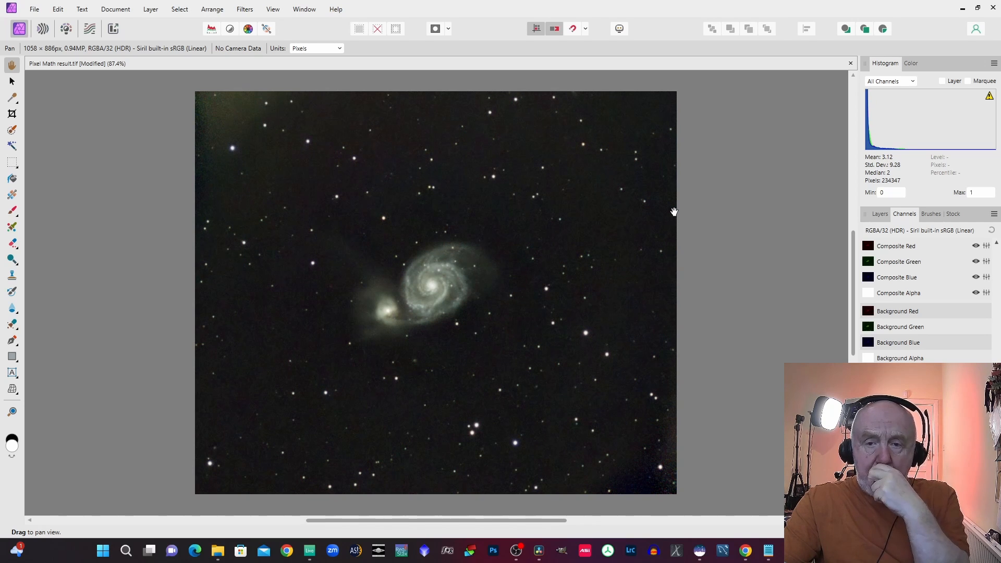
# Step: Develop the image with a gentle S-shaped tone curve, raising the highlights slightly and lowering the shadows slightly
pyautogui.click(65, 28)
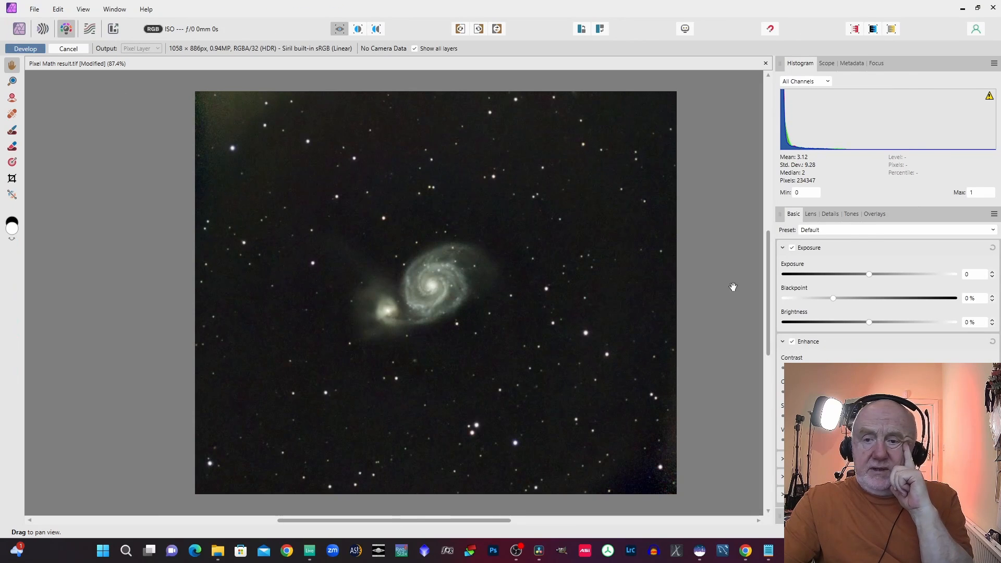
pyautogui.click(851, 214)
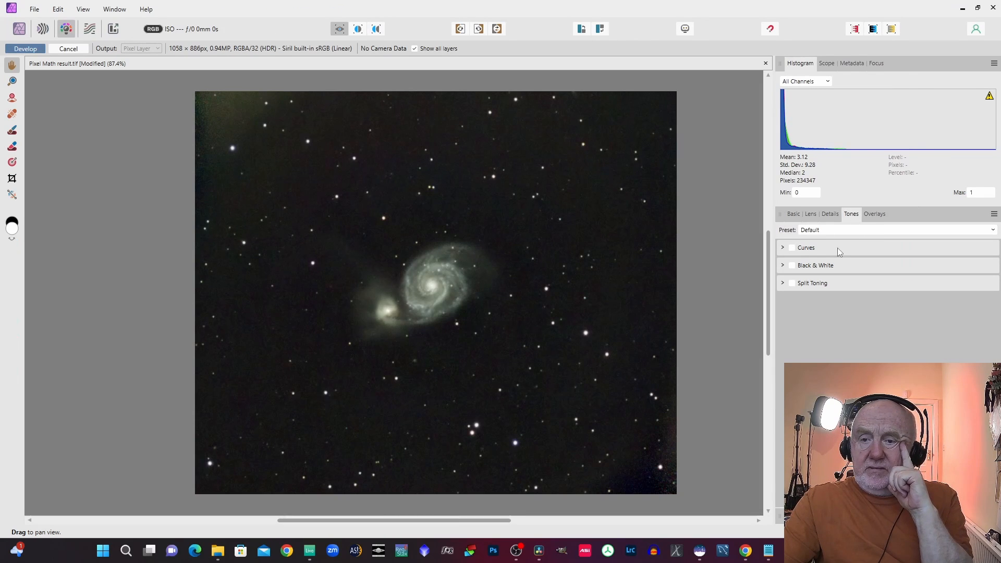
pyautogui.click(792, 248)
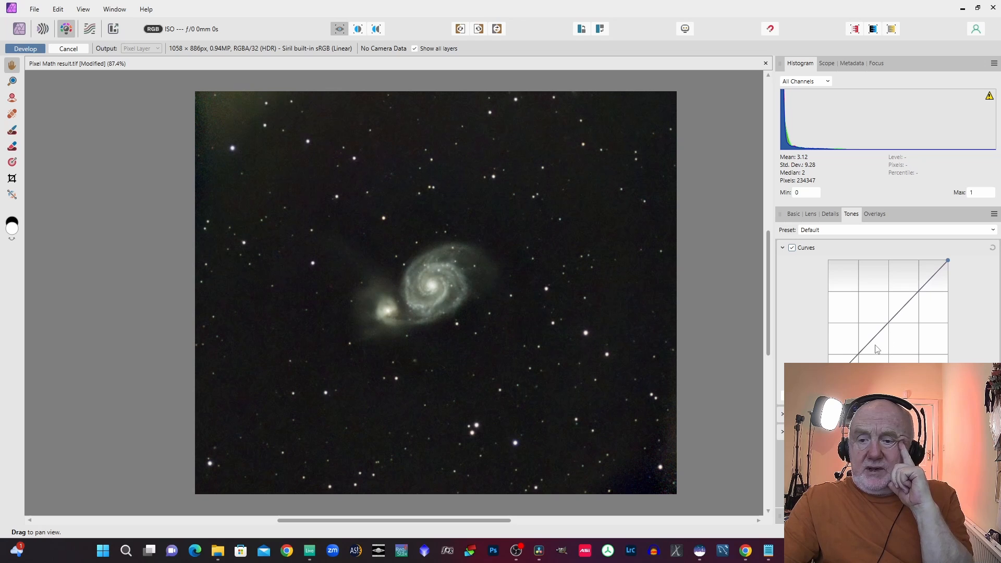
pyautogui.moveTo(908, 306); pyautogui.dragTo(907, 296)
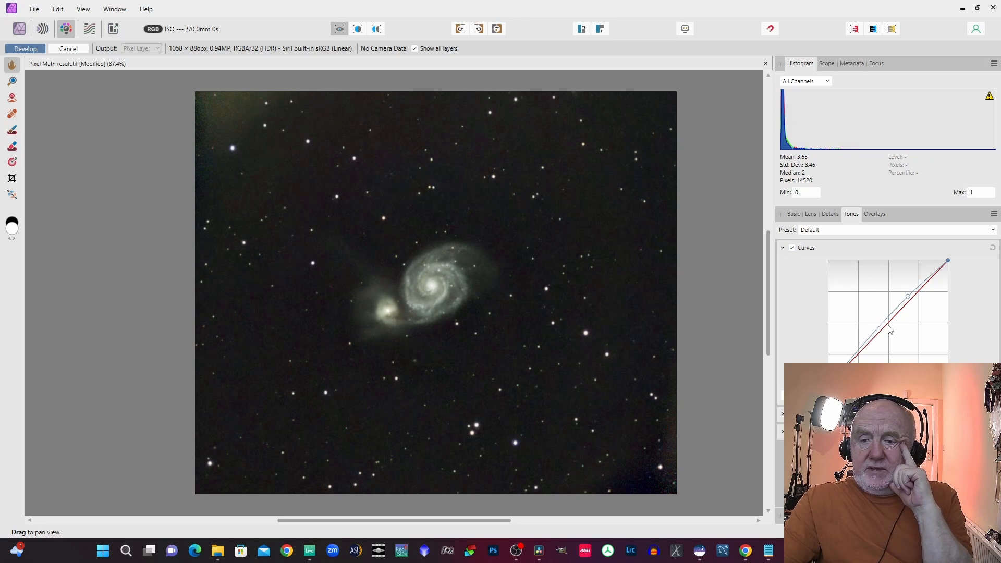
pyautogui.moveTo(863, 354); pyautogui.dragTo(862, 357)
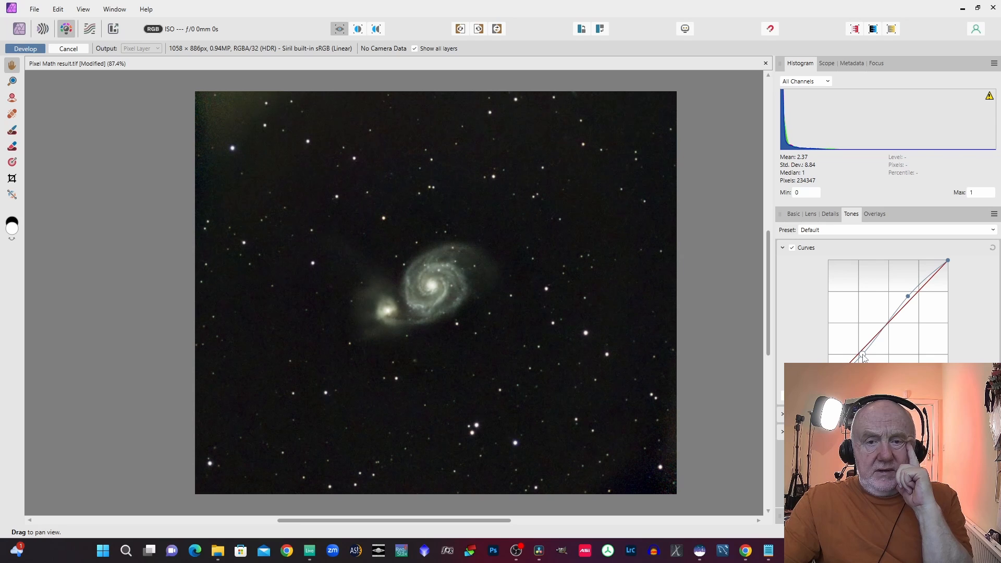
pyautogui.click(25, 48)
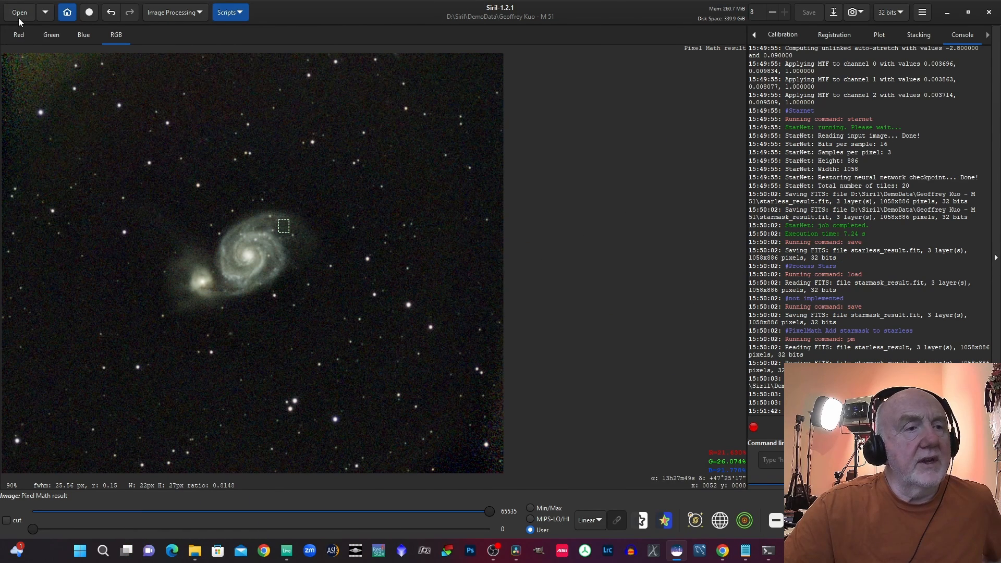
# Step: Switch back to Siril and open starless_result.fit from the M 51 folder
pyautogui.click(19, 15)
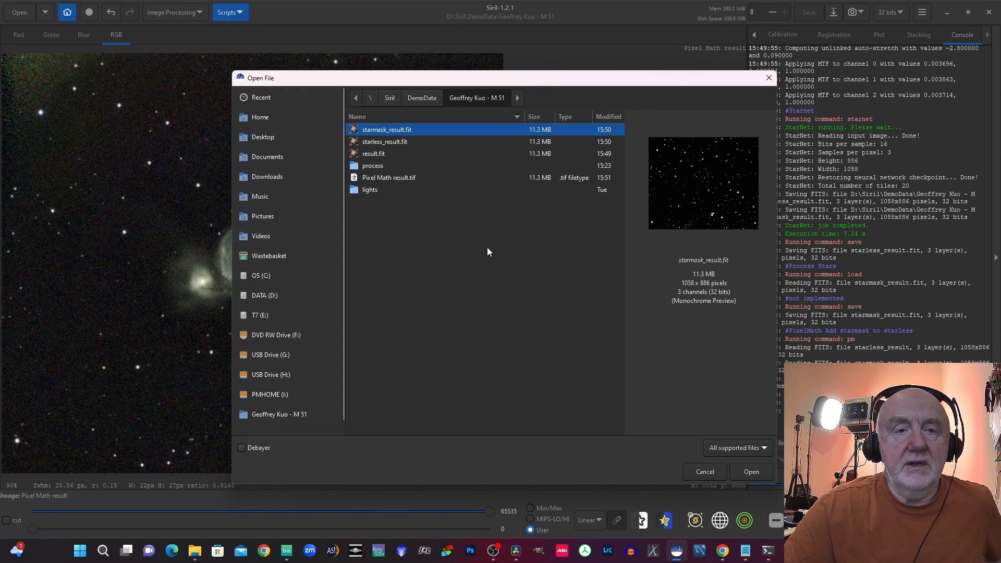
pyautogui.click(396, 142)
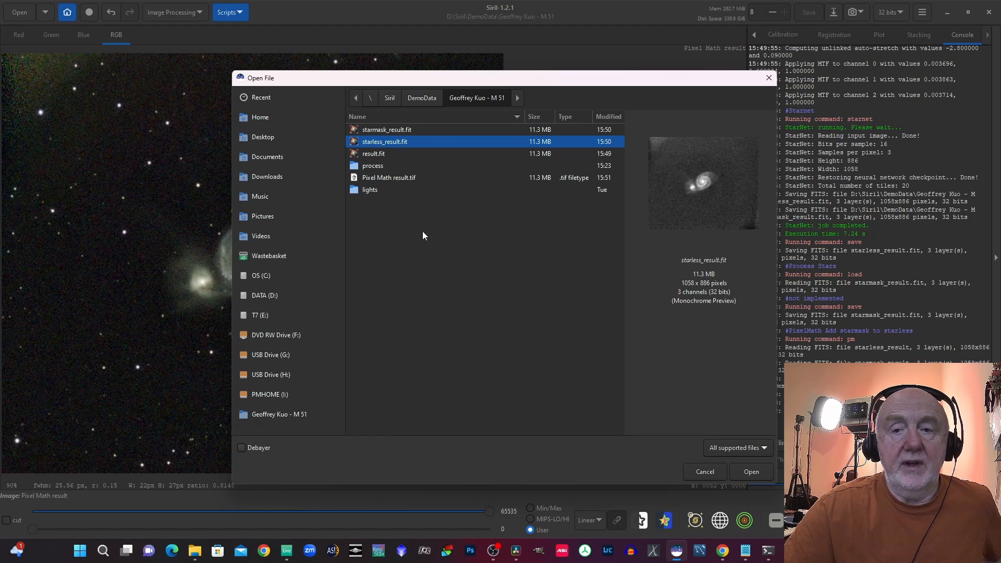
pyautogui.click(752, 472)
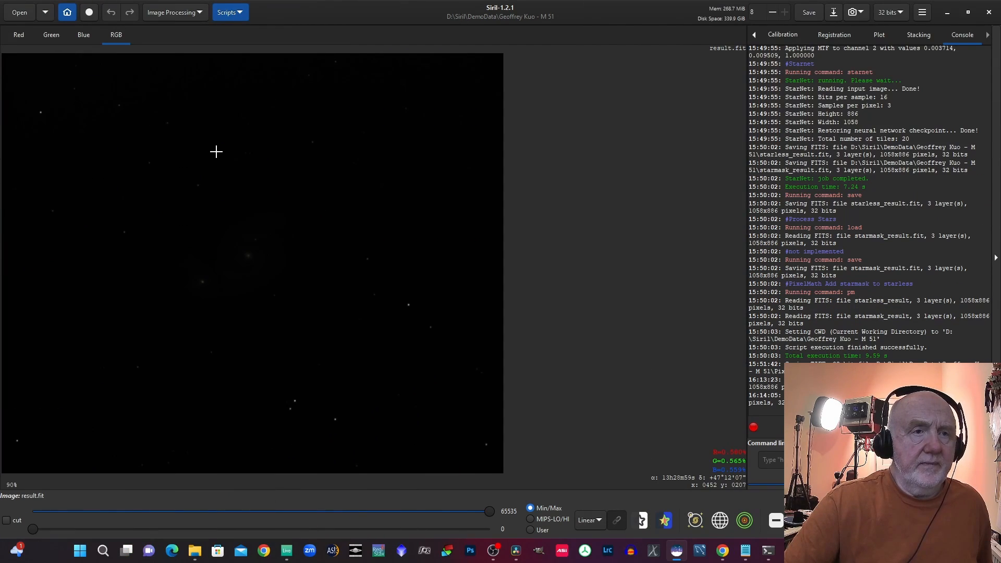
pyautogui.click(228, 15)
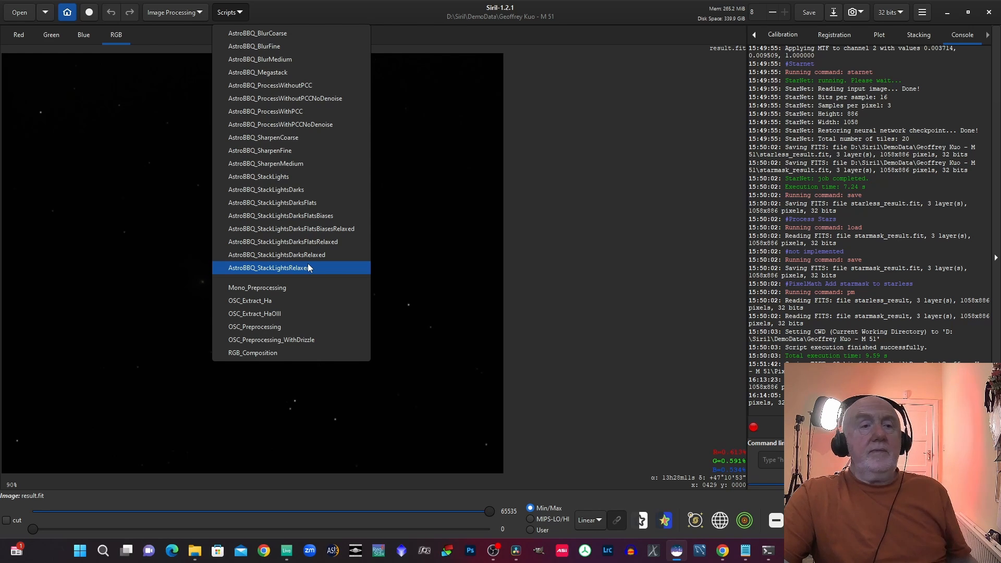
pyautogui.click(123, 183)
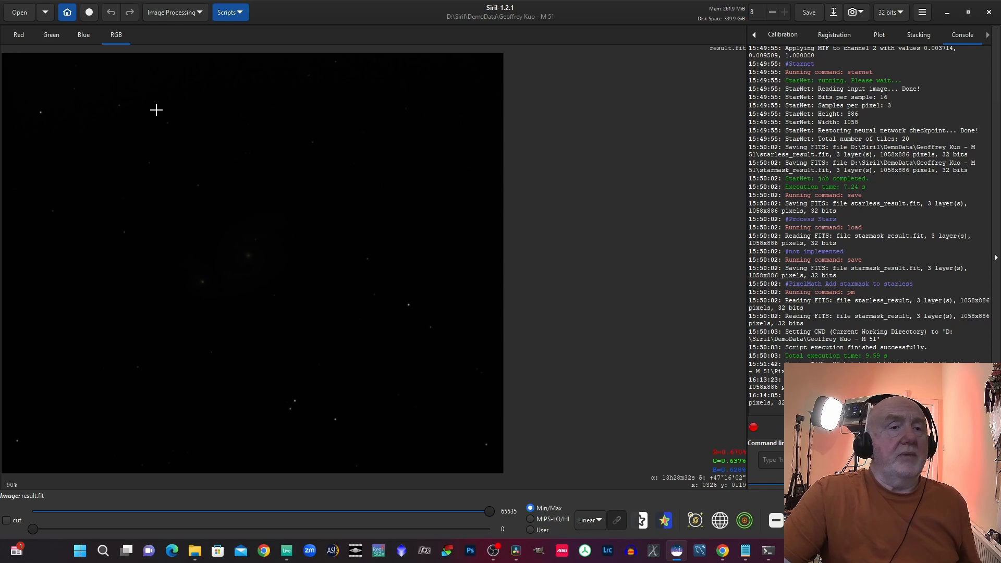
# Step: Set the working directory to D:\Siril\DemoData\NGC7000 and open its result.fit image
pyautogui.click(66, 15)
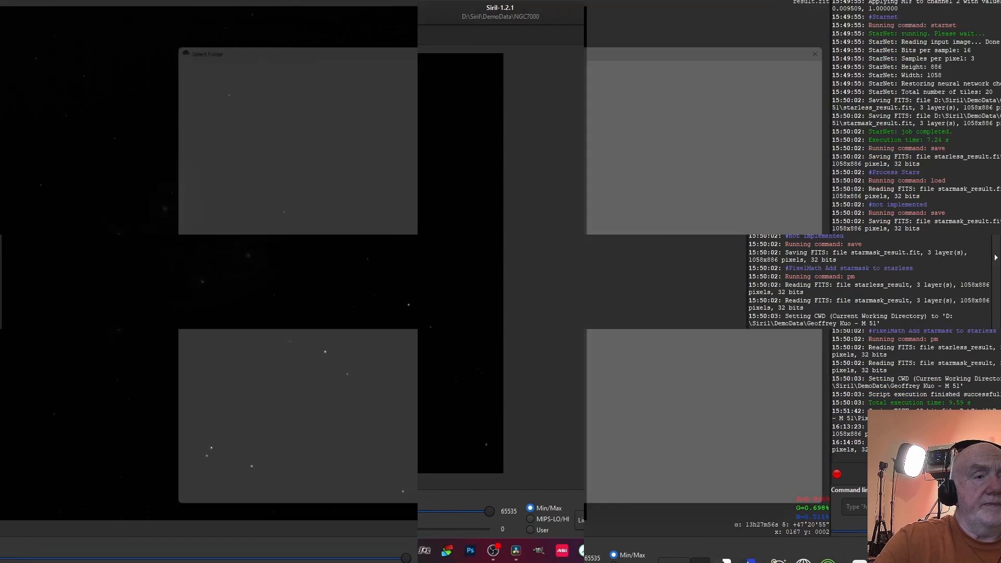
pyautogui.click(19, 12)
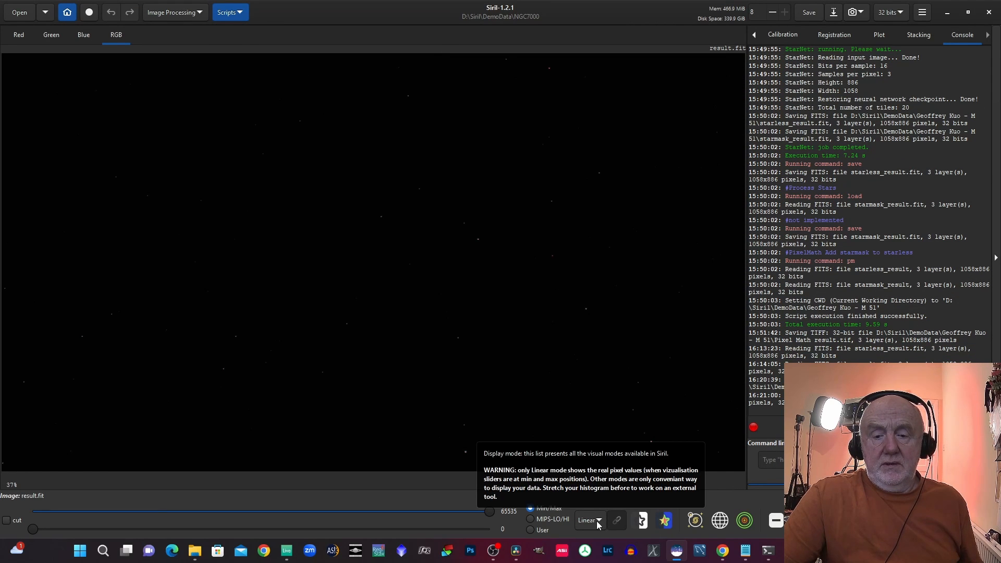
# Step: Preview the NGC7000 image in the AutoStretch display mode, and return the display to Linear
pyautogui.click(597, 521)
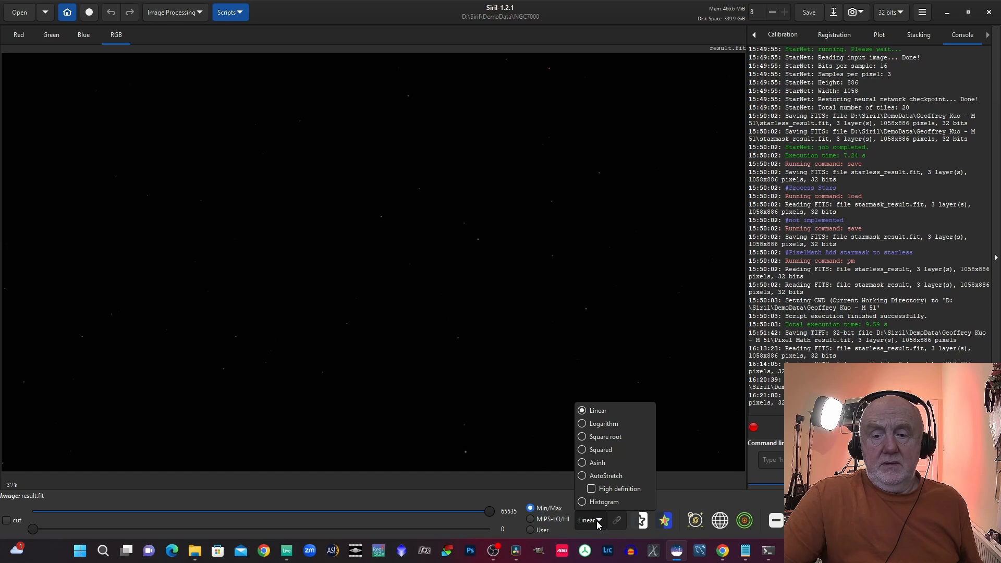
pyautogui.click(581, 476)
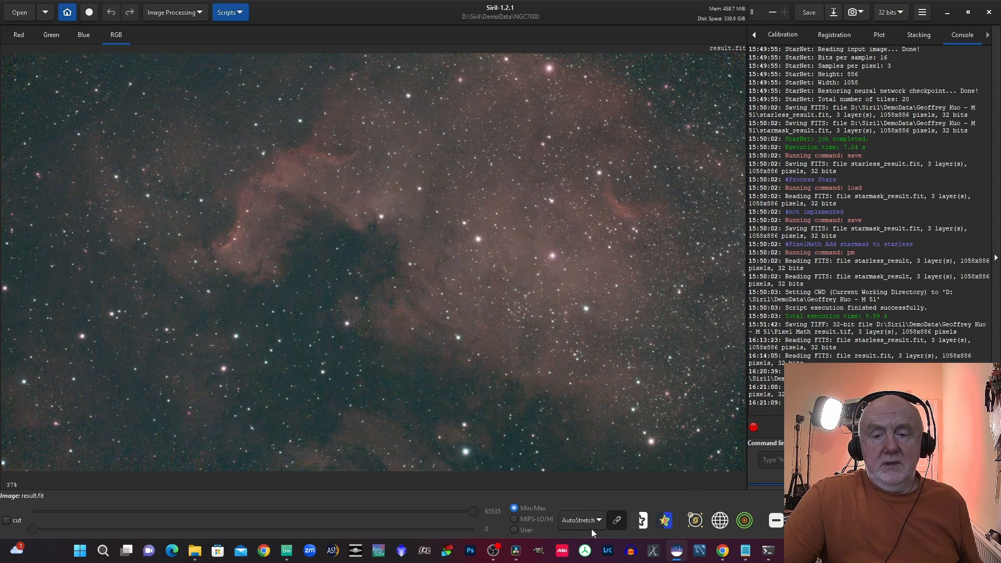
pyautogui.click(617, 521)
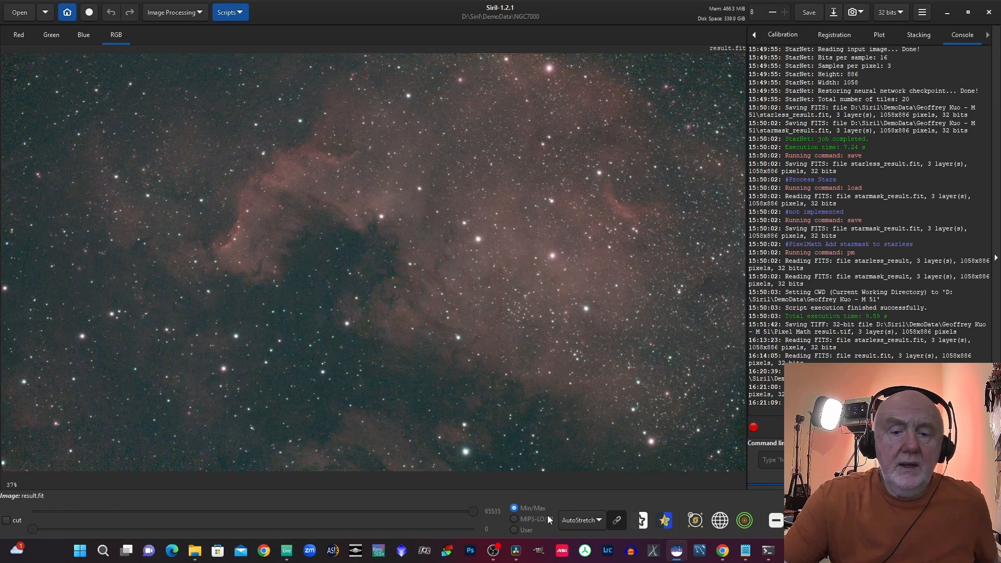
pyautogui.click(577, 520)
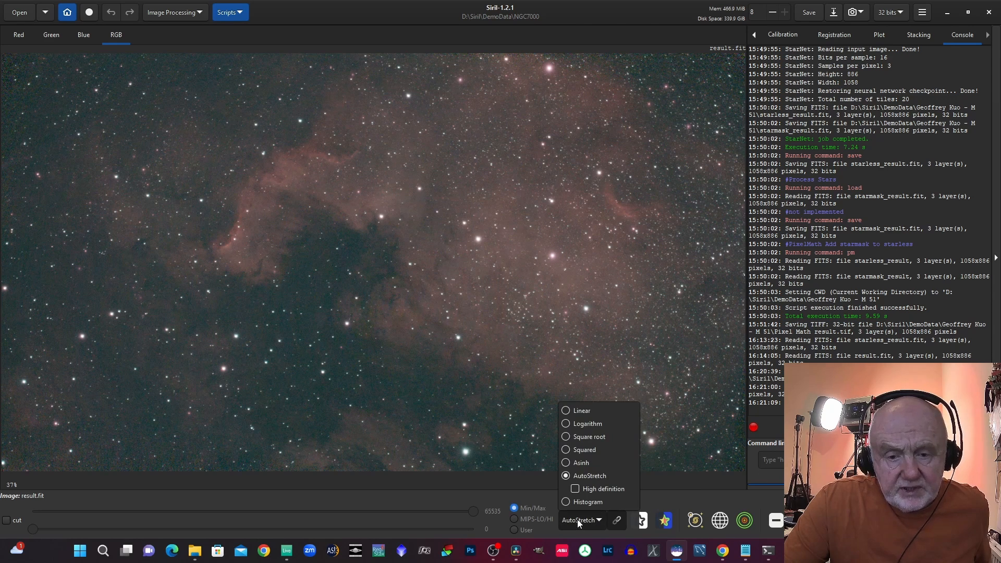
pyautogui.click(568, 411)
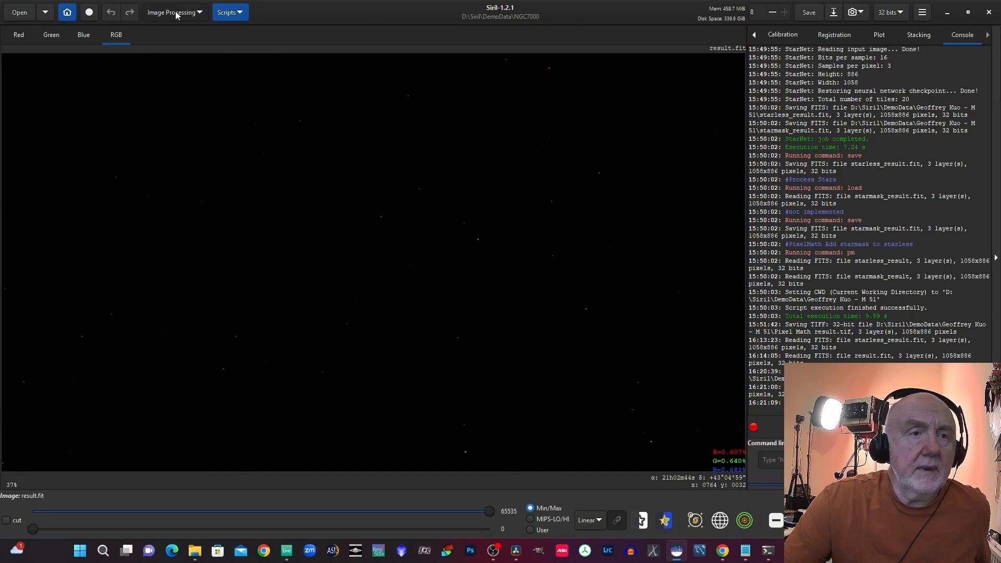
# Step: Run the AstroBBQ_ProcessWithoutPCC script on the NGC7000 image
pyautogui.click(174, 12)
pyautogui.click(230, 12)
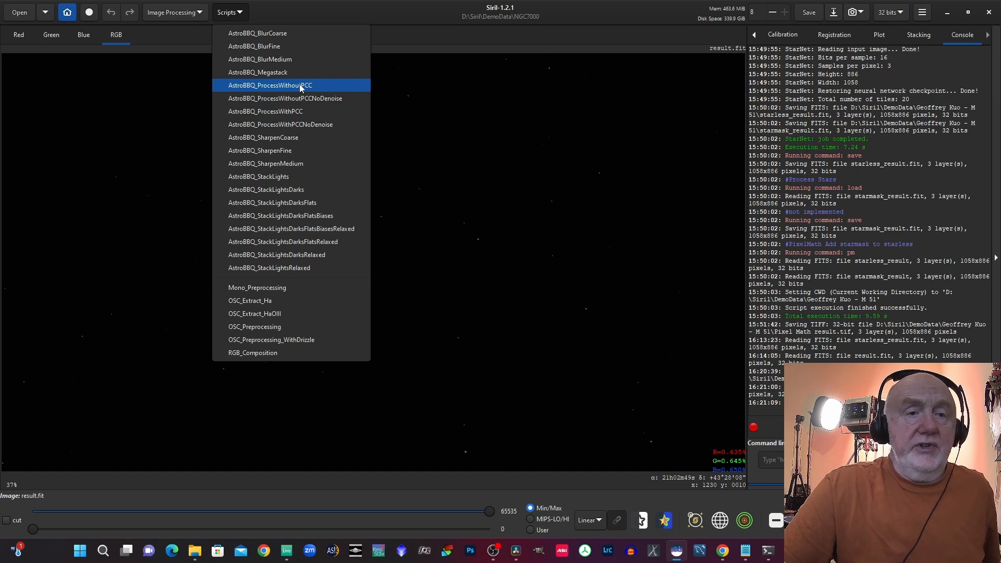
pyautogui.click(300, 86)
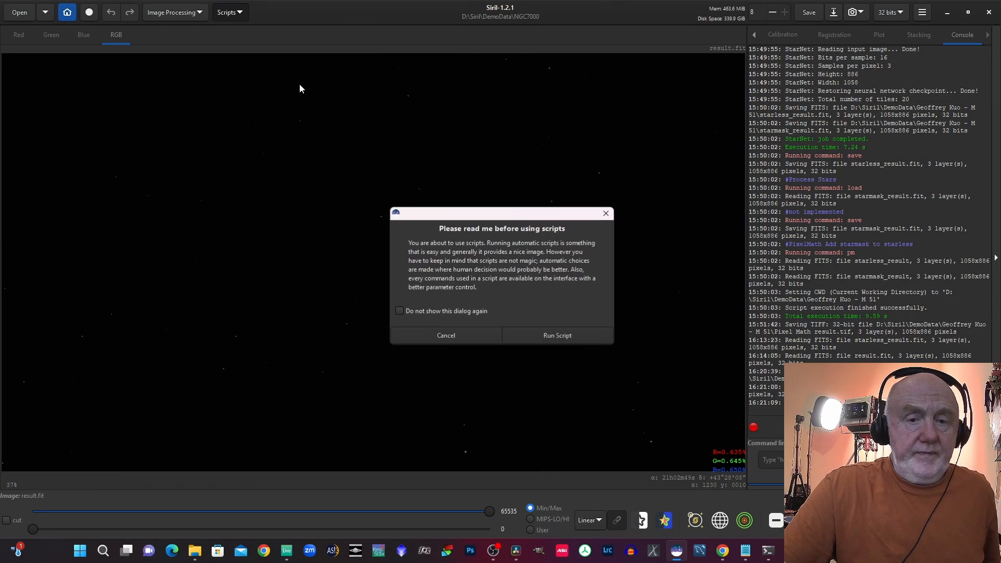
pyautogui.click(556, 336)
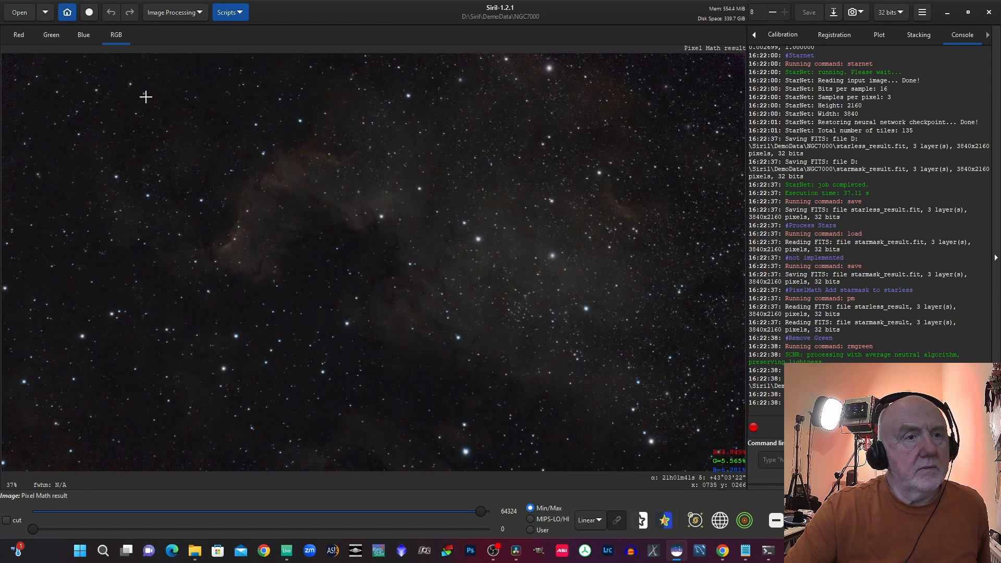
# Step: Start a Generalised Hyperbolic Stretch and take the symmetry point, 0.17831, from a small selection in the nebula above its dark region
pyautogui.click(168, 12)
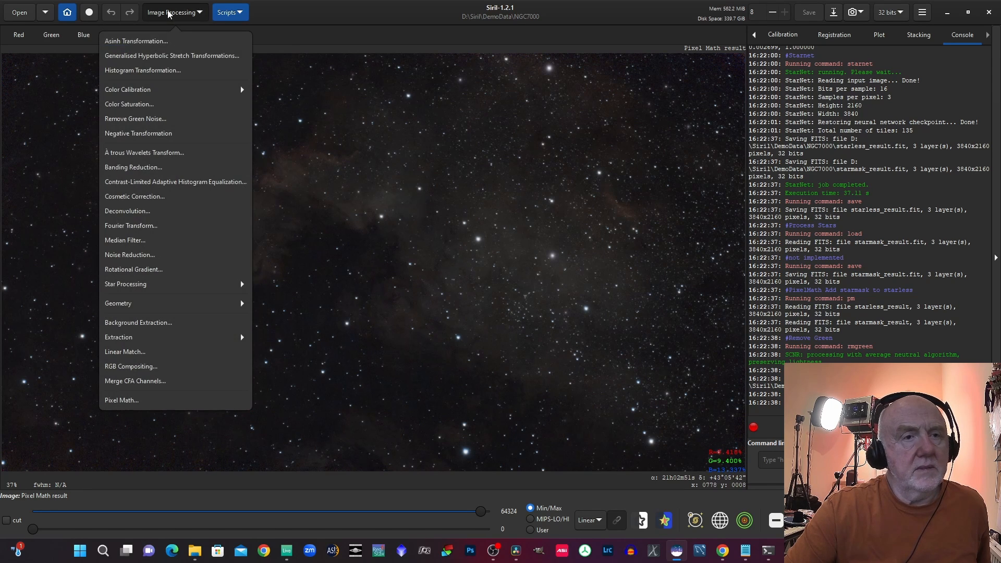
pyautogui.click(166, 58)
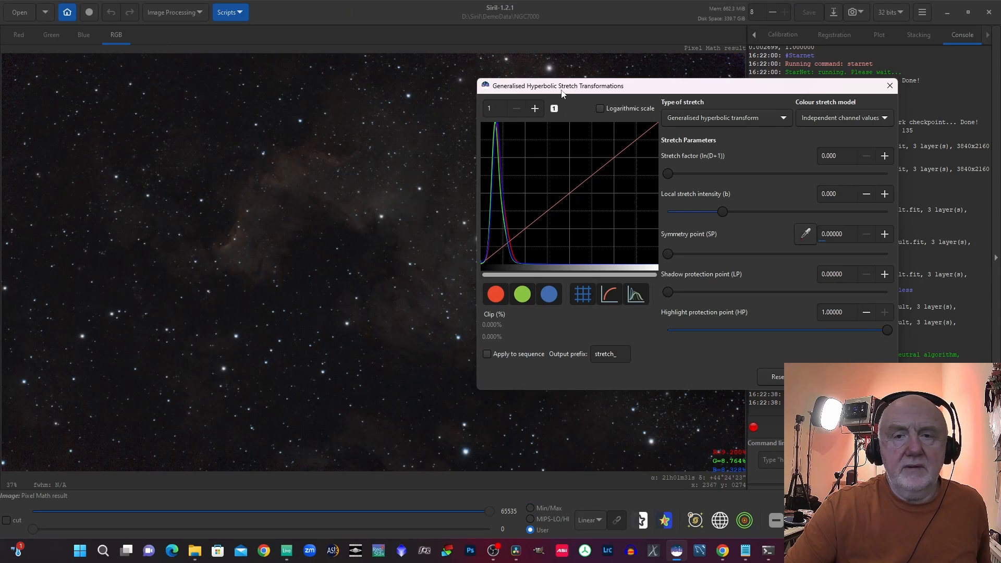
pyautogui.moveTo(562, 89); pyautogui.dragTo(660, 86)
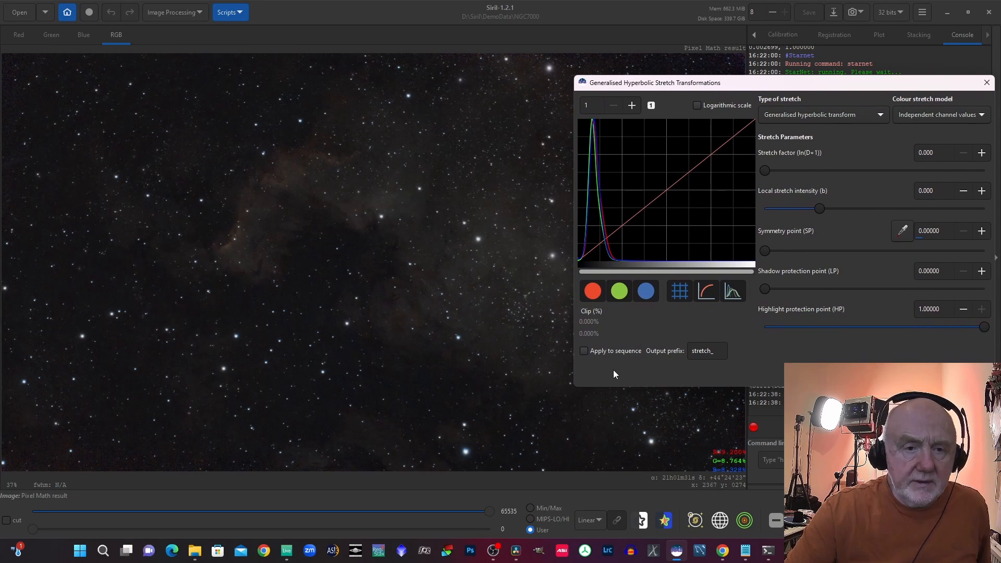
pyautogui.click(377, 196)
pyautogui.moveTo(377, 196); pyautogui.dragTo(390, 206)
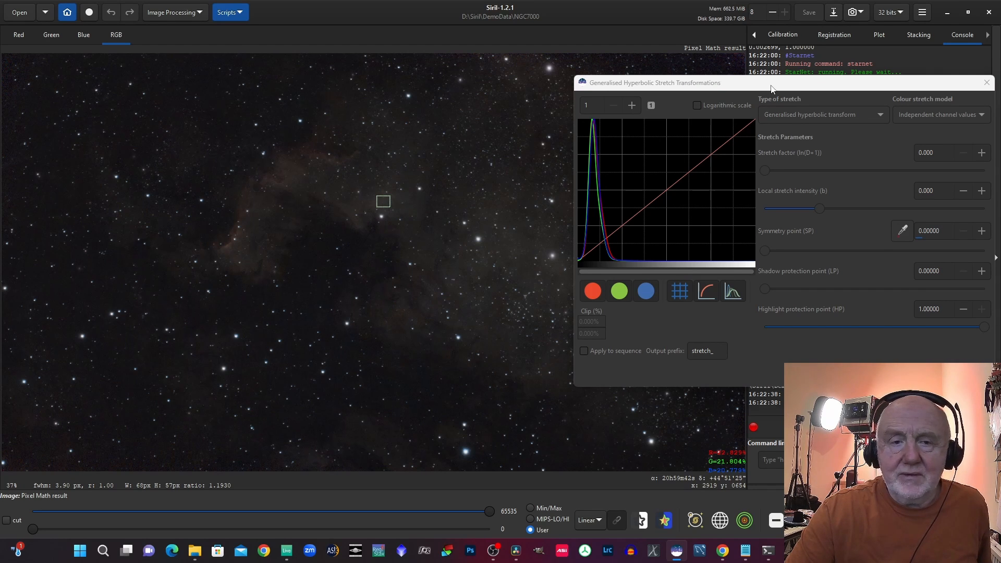
pyautogui.moveTo(750, 84); pyautogui.dragTo(571, 66)
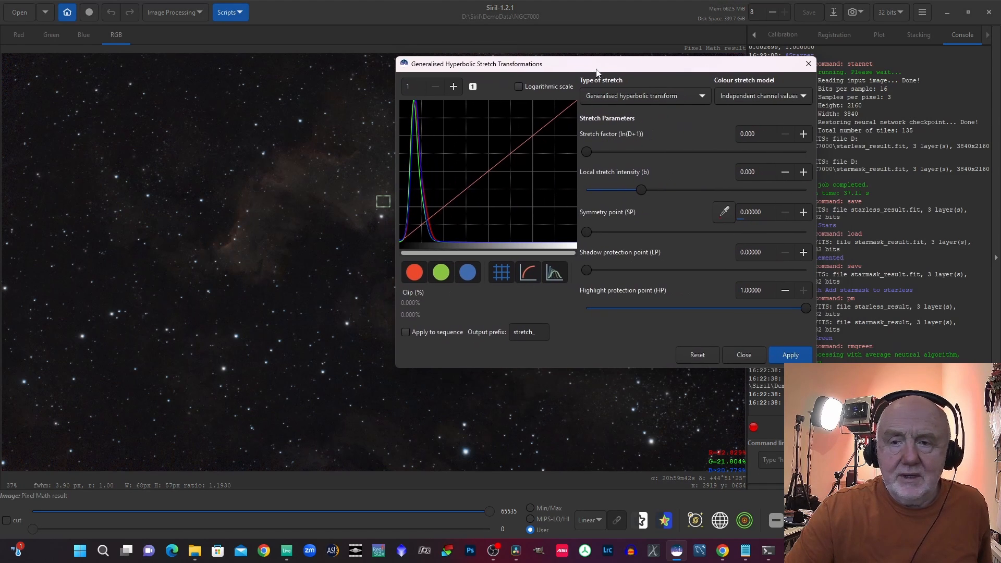
pyautogui.click(724, 212)
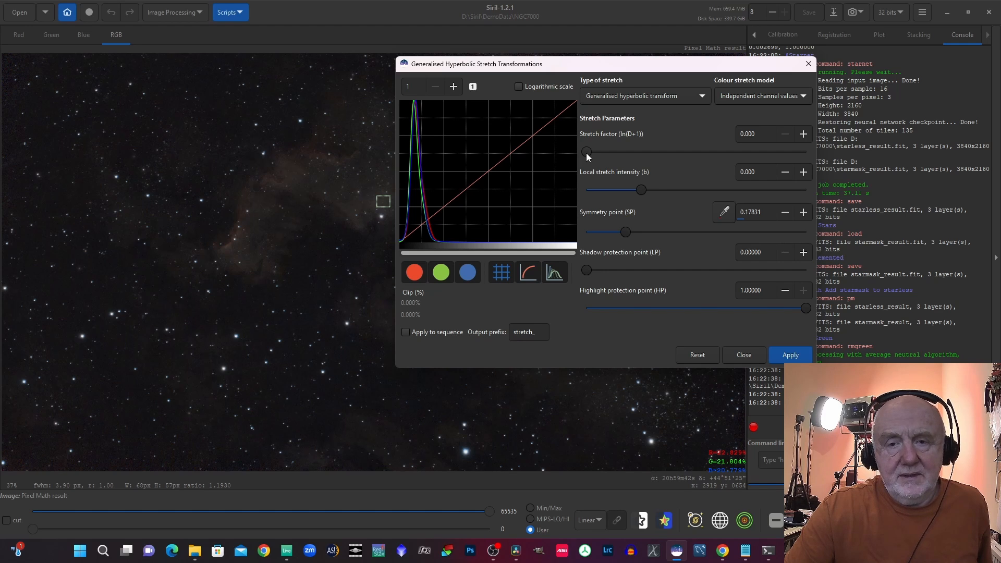
# Step: Set the stretch factor to about 1.050 and apply the first stretch to the NGC7000 image
pyautogui.moveTo(586, 153); pyautogui.dragTo(610, 149)
pyautogui.moveTo(655, 68); pyautogui.dragTo(796, 56)
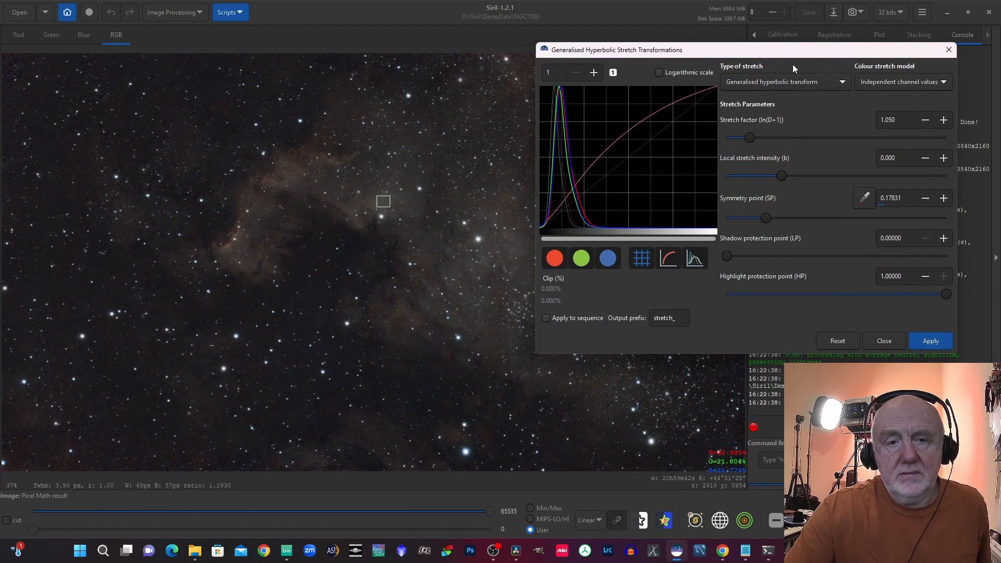
pyautogui.click(931, 340)
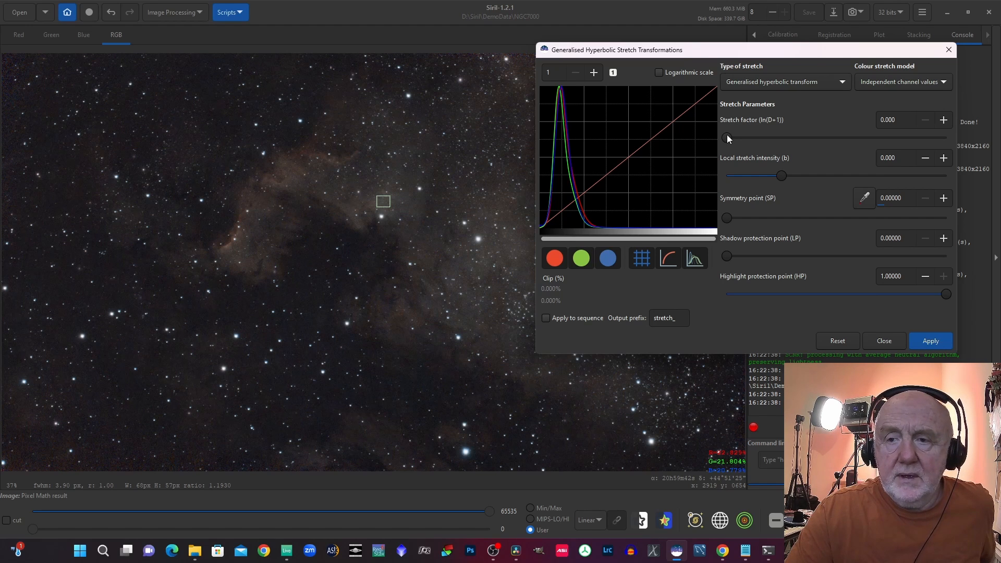
# Step: Apply a second stretch with the symmetry point resampled from the selection at 0.26484 and a stretch factor of about 0.931
pyautogui.click(865, 200)
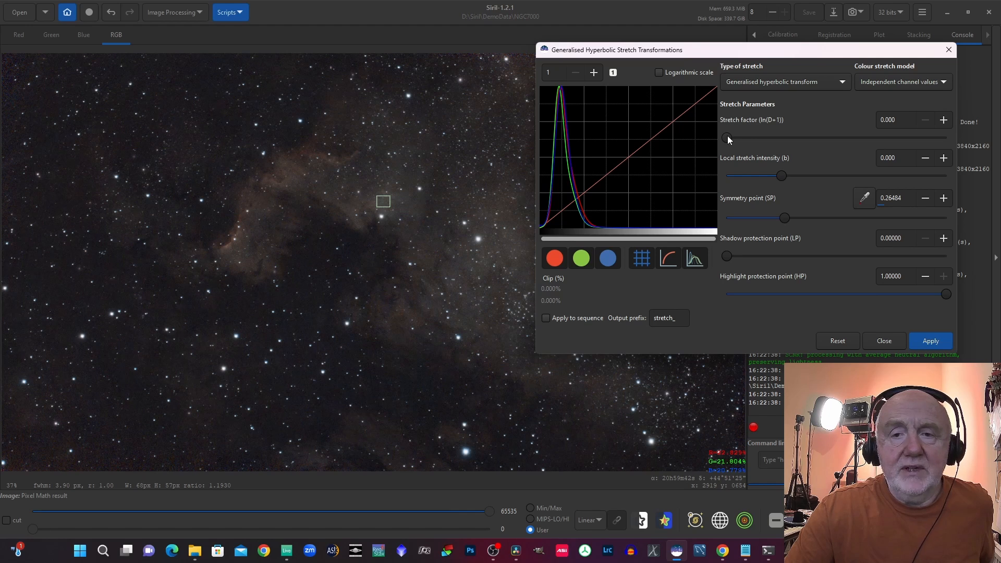
pyautogui.moveTo(728, 136); pyautogui.dragTo(748, 136)
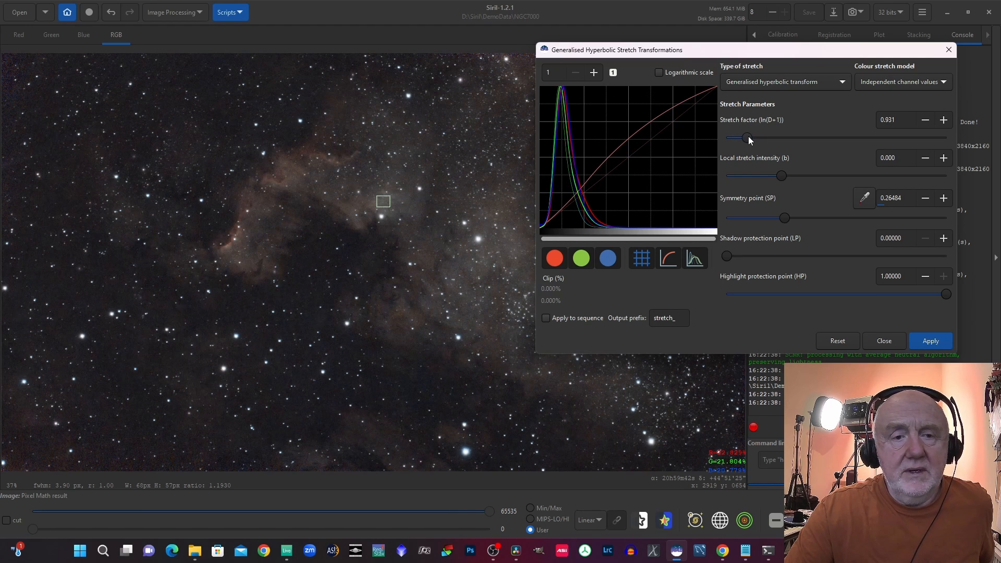
pyautogui.click(937, 342)
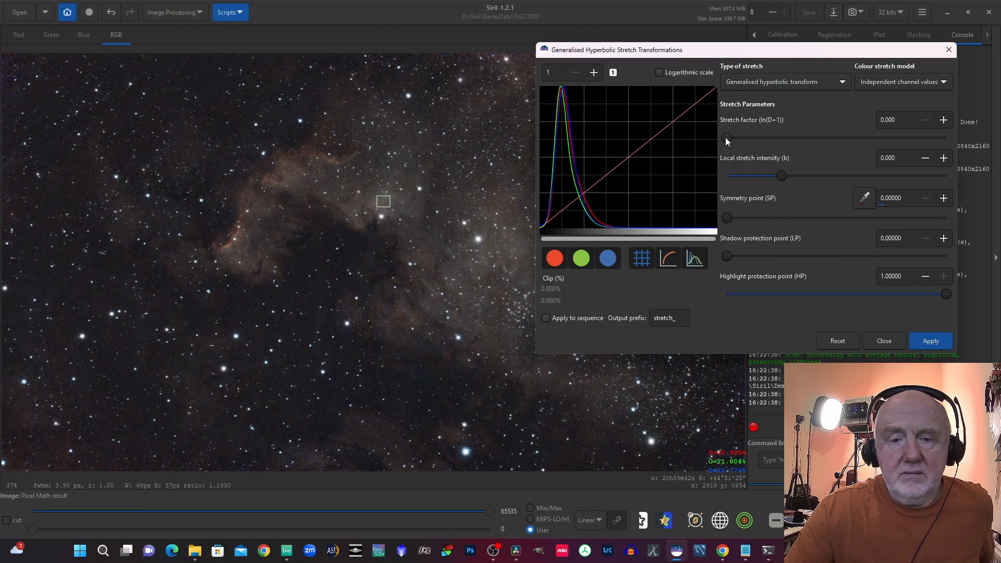
# Step: Apply a third stretch with a factor of about 0.501 and the symmetry point resampled at 0.33059, and close the stretch dialog
pyautogui.moveTo(726, 138); pyautogui.dragTo(737, 137)
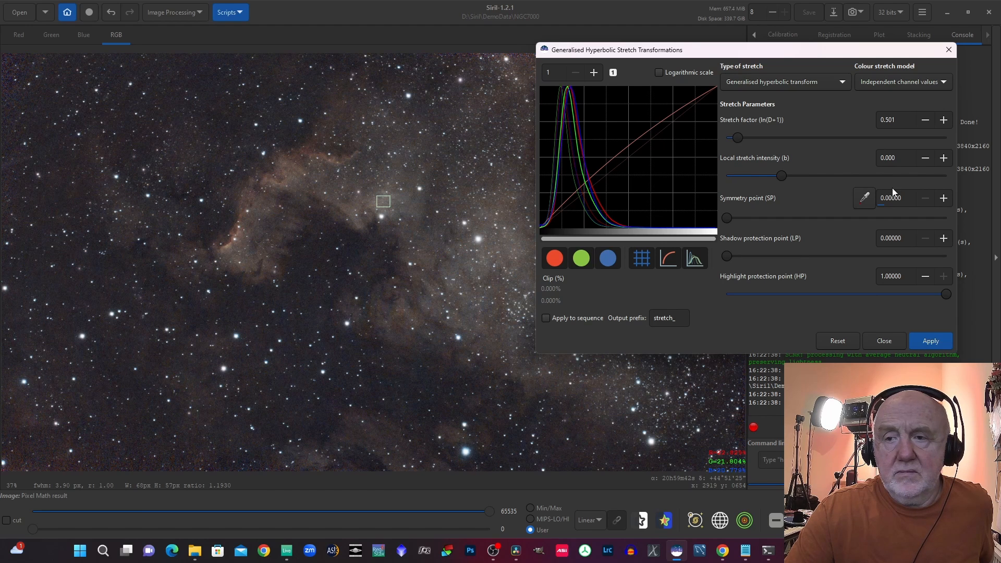
pyautogui.click(867, 202)
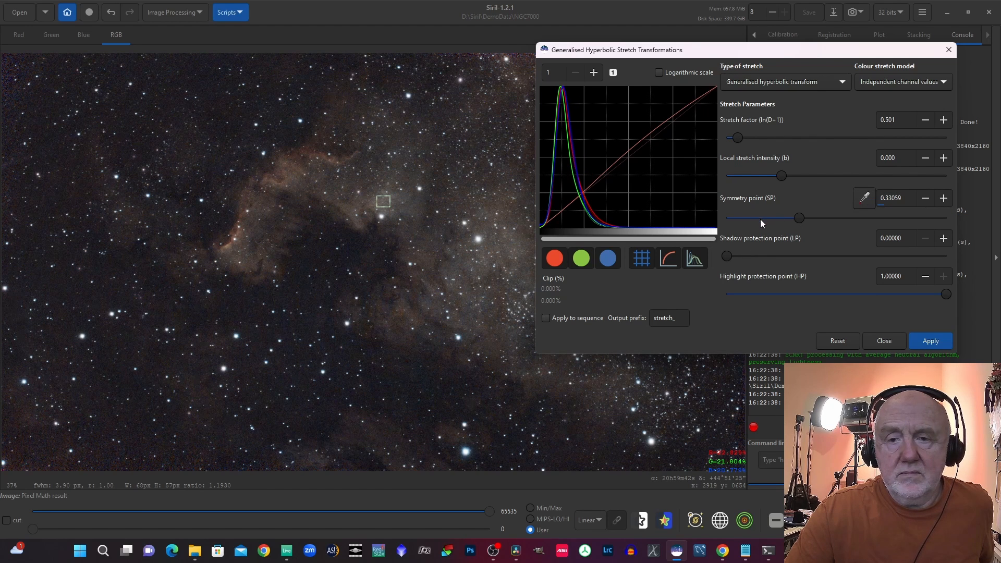
pyautogui.click(932, 342)
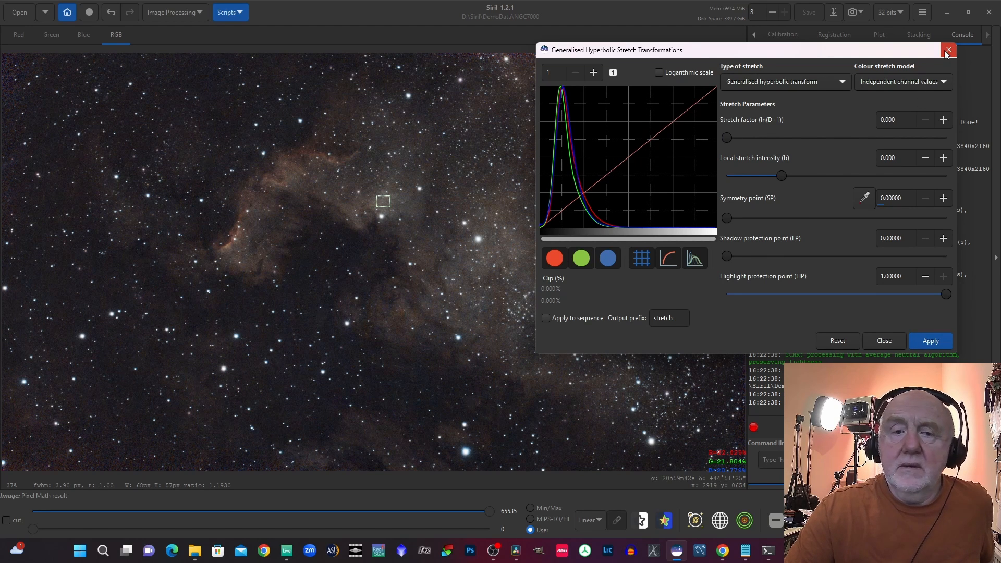
pyautogui.click(946, 51)
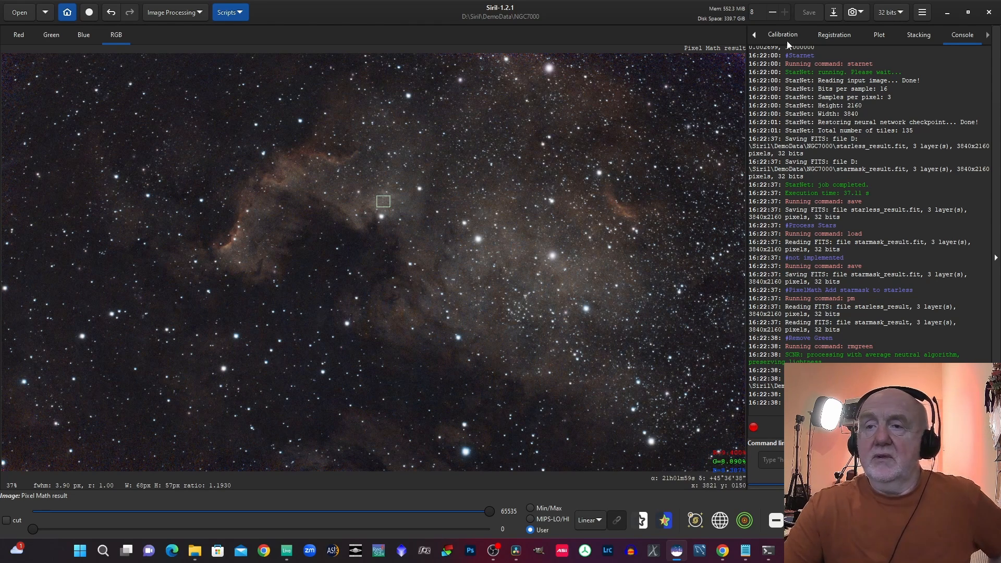
# Step: Save the stretched image in the NGC7000 folder as Pixel Math result.tif, an uncompressed 32-bit floating point ASTRO-TIFF with ICC profile
pyautogui.click(834, 12)
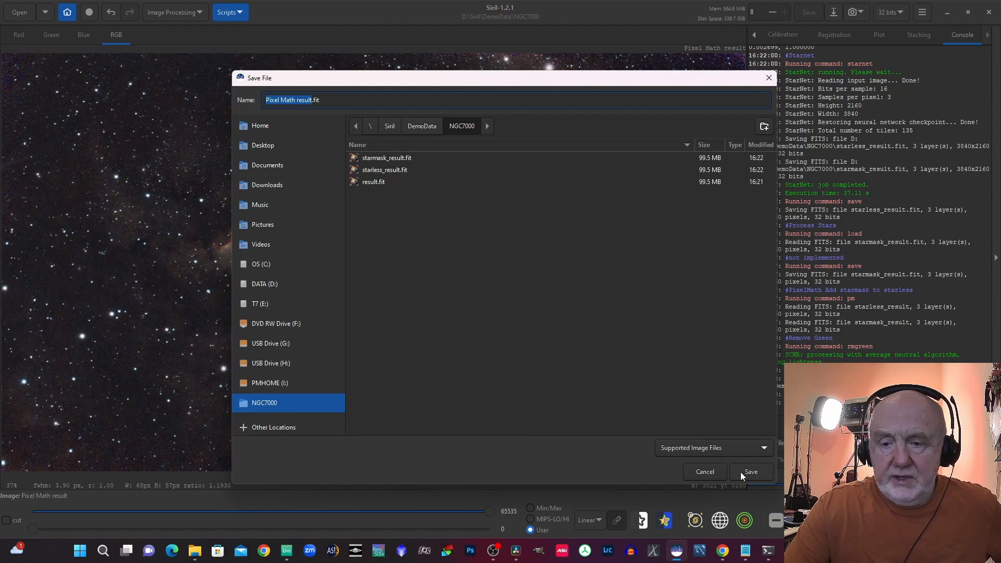
pyautogui.click(756, 452)
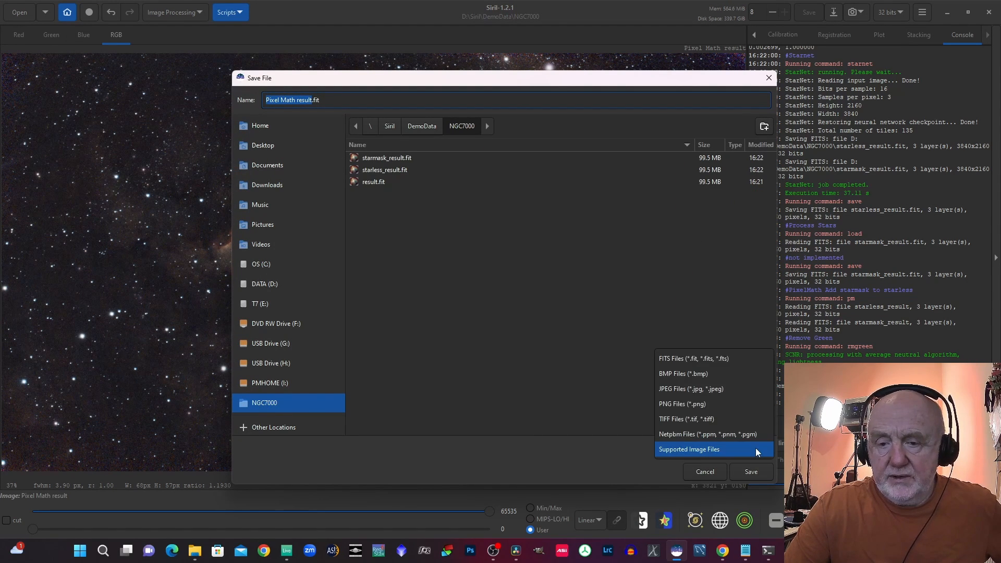
pyautogui.click(696, 418)
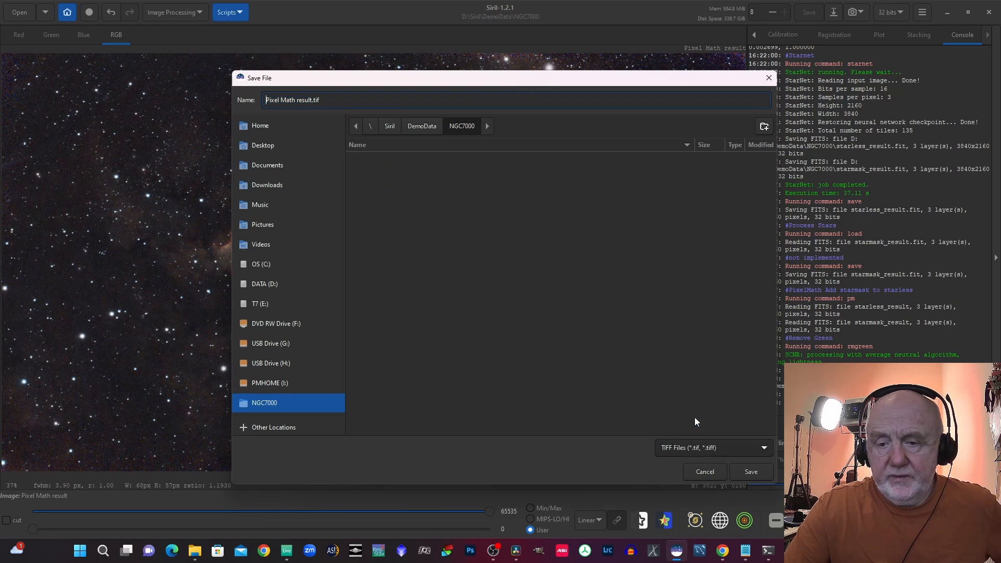
pyautogui.click(752, 473)
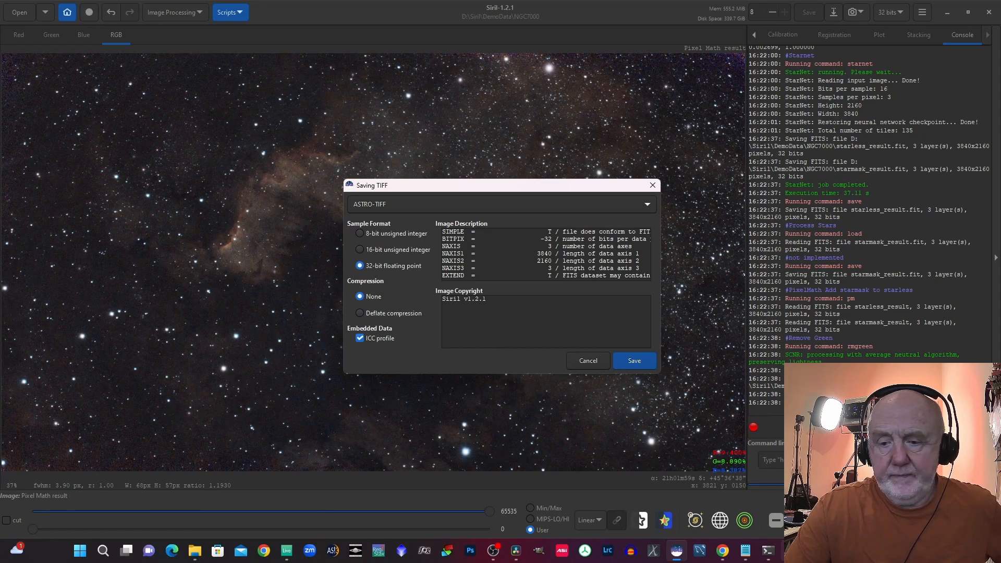
pyautogui.click(636, 358)
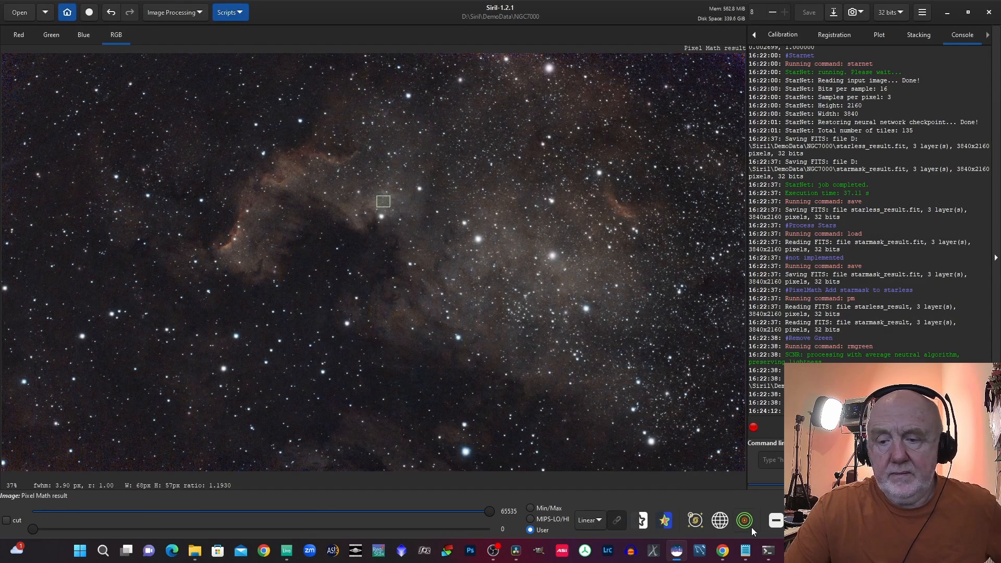
# Step: Switch to Affinity Photo and open Pixel Math result.tif from the DemoData NGC7000 folder
pyautogui.click(791, 551)
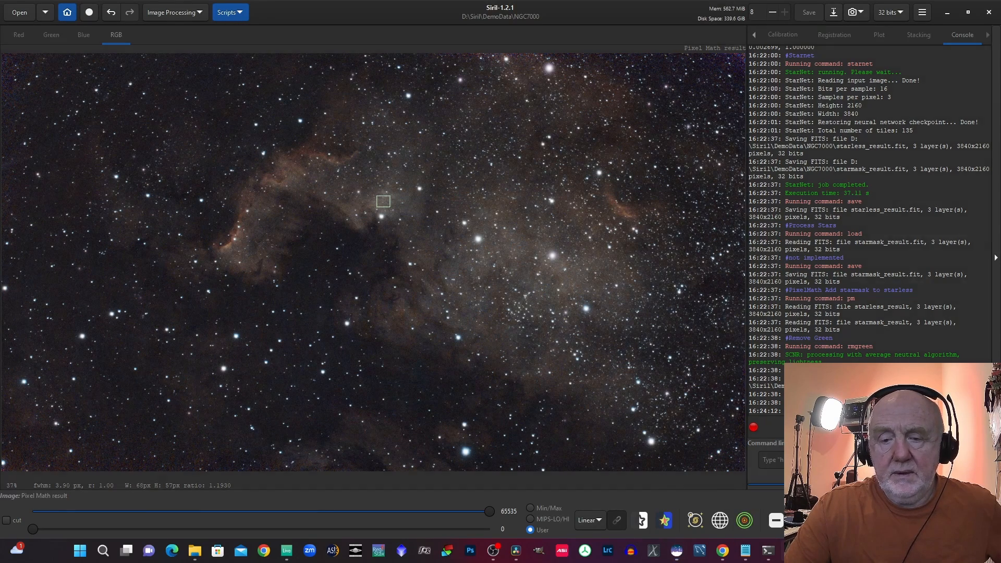
pyautogui.click(34, 9)
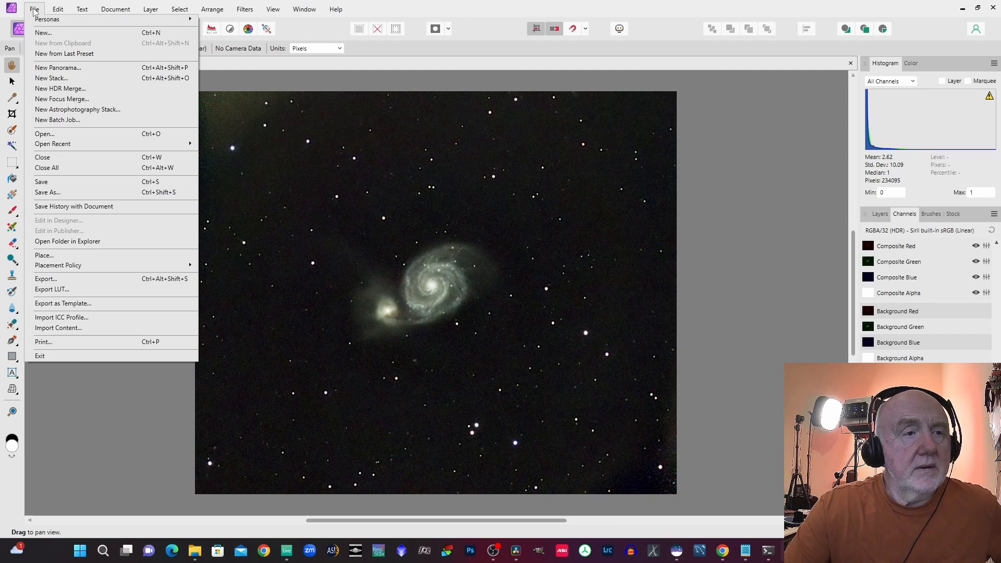
pyautogui.hotkey('ctrl', 'o')
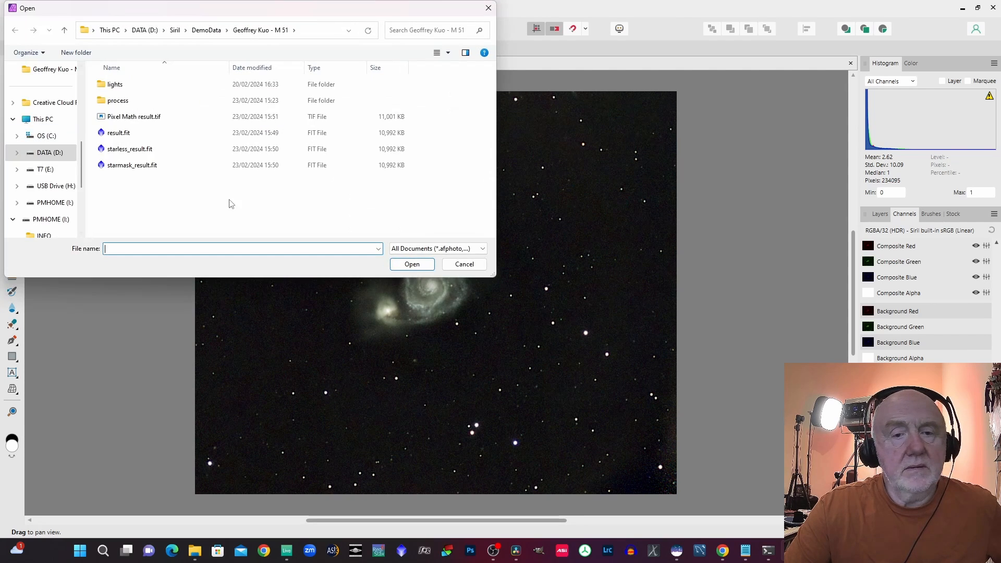
pyautogui.click(207, 30)
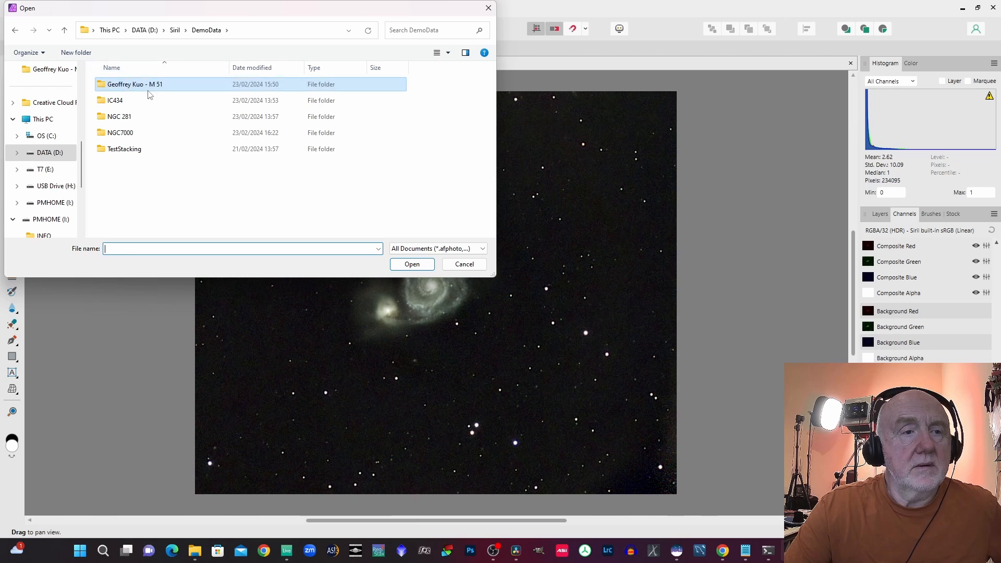
pyautogui.click(128, 134)
pyautogui.doubleClick(128, 134)
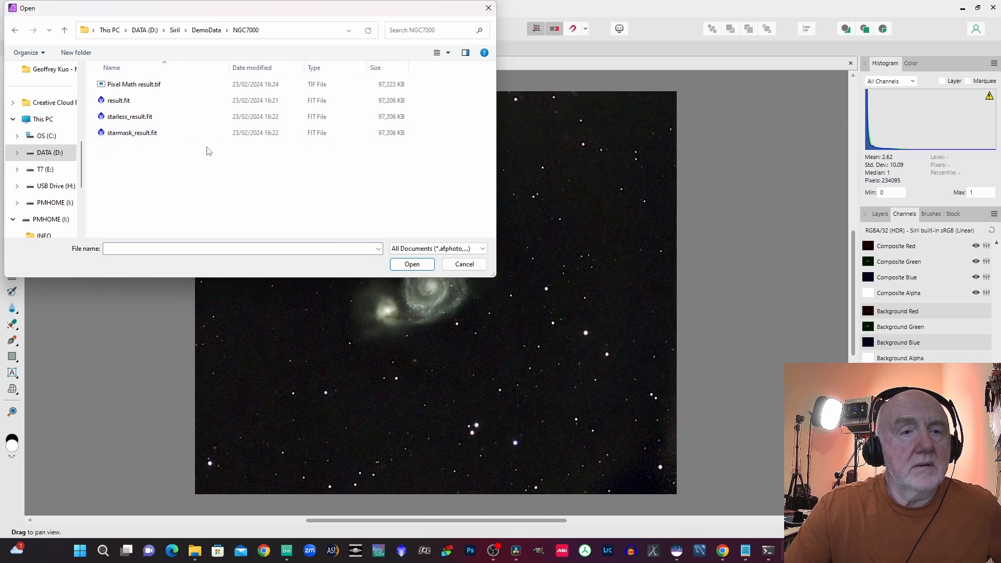
pyautogui.click(142, 84)
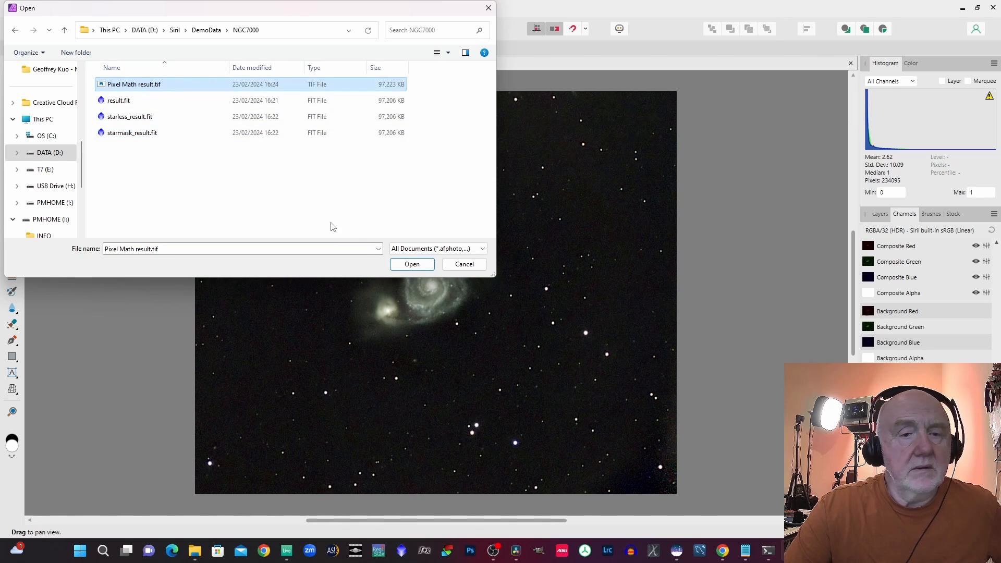
pyautogui.click(413, 264)
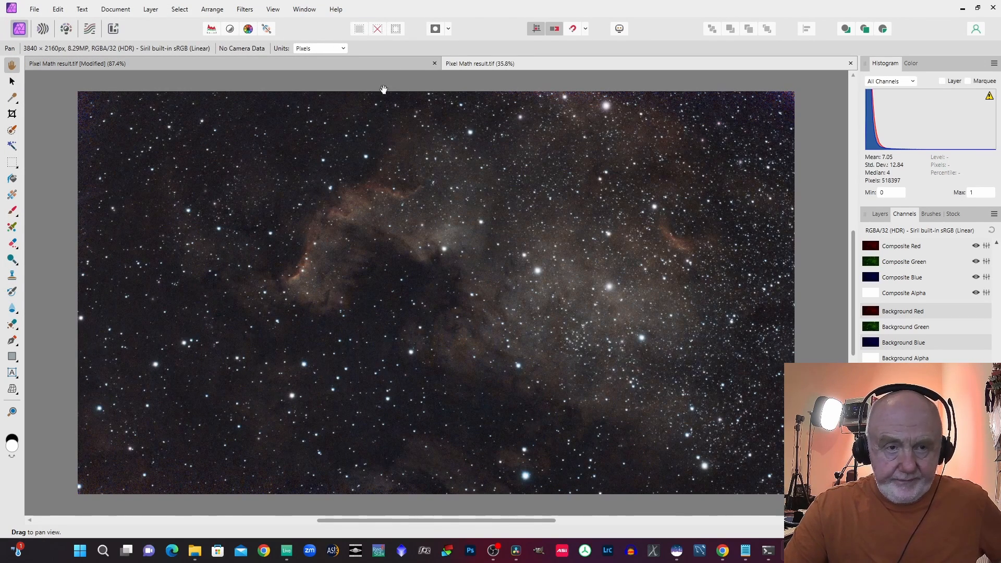
# Step: Run NoiseXTerminator on the NGC7000 image with Denoise 70% and Detail 21, and inspect the denoised stars and nebula
pyautogui.click(244, 11)
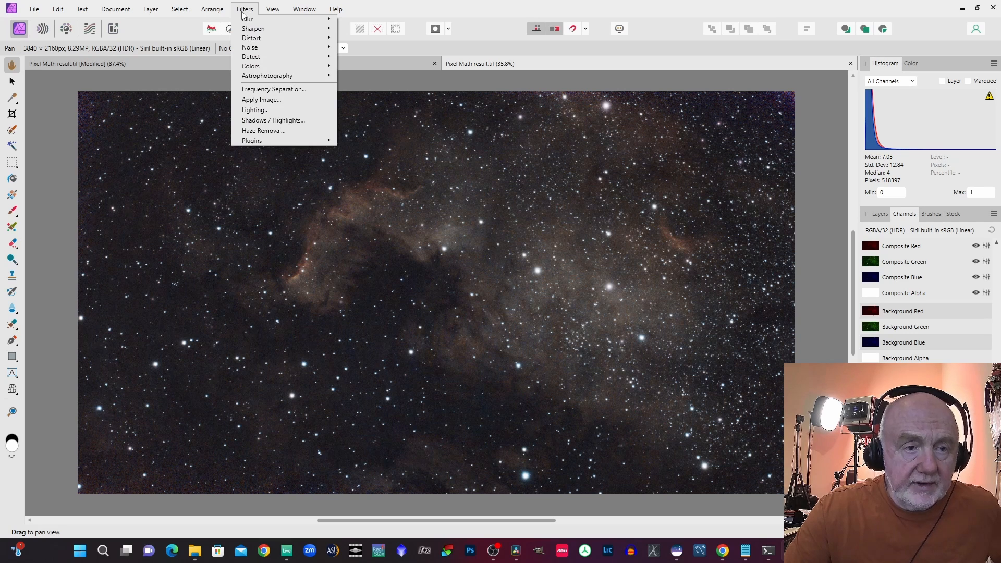
pyautogui.moveTo(308, 145)
pyautogui.moveTo(369, 142)
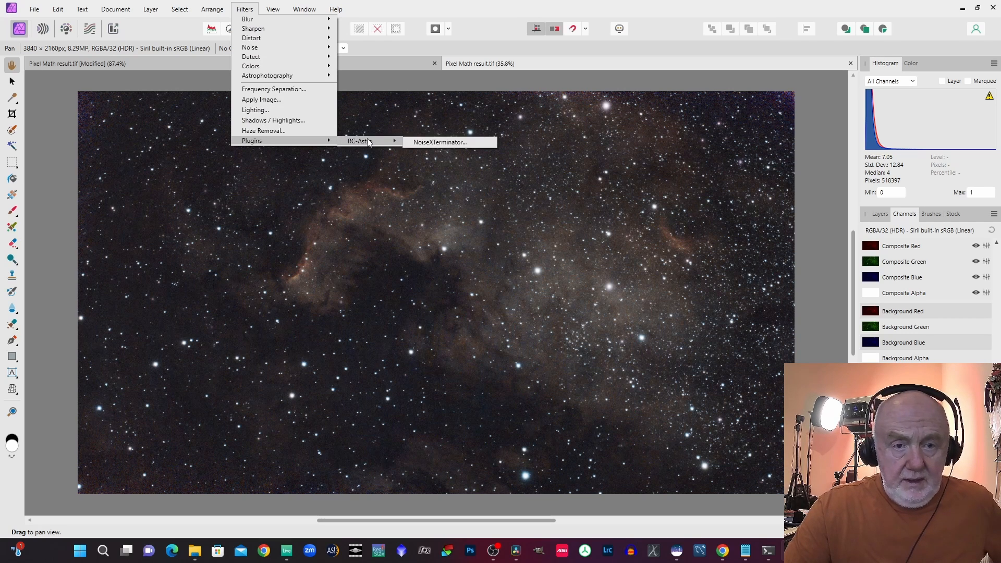
pyautogui.click(439, 142)
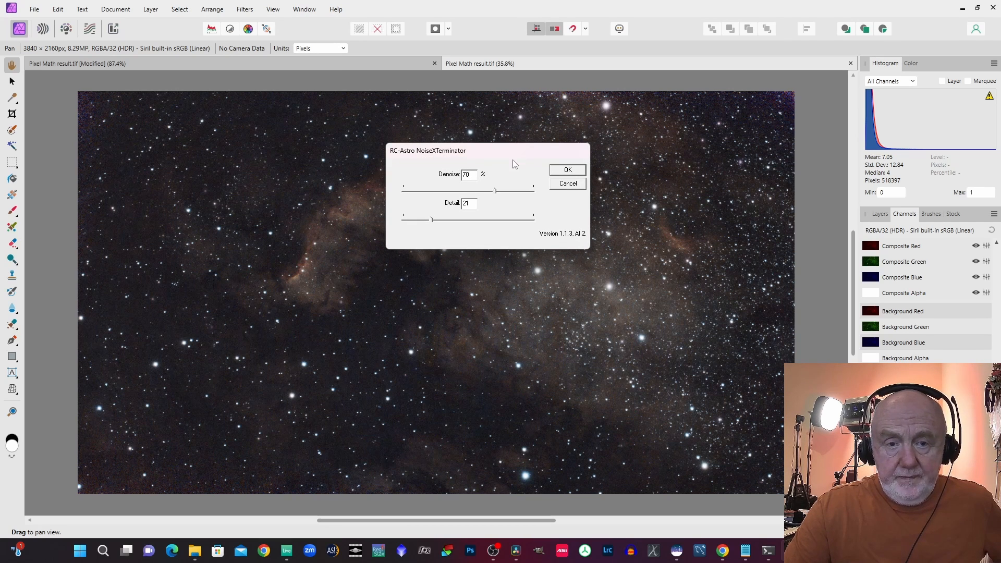
pyautogui.click(564, 171)
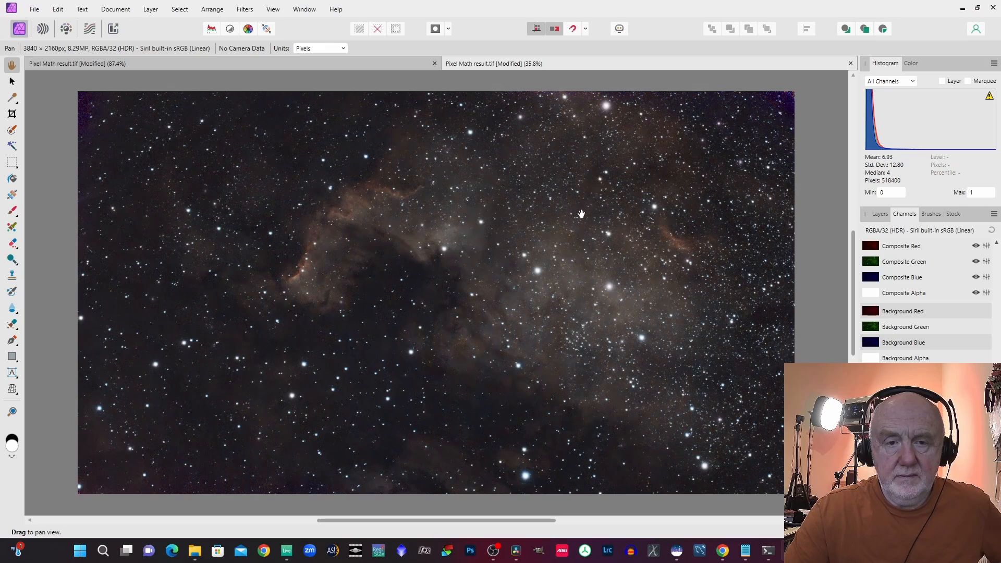
pyautogui.scroll(5, 575, 300)
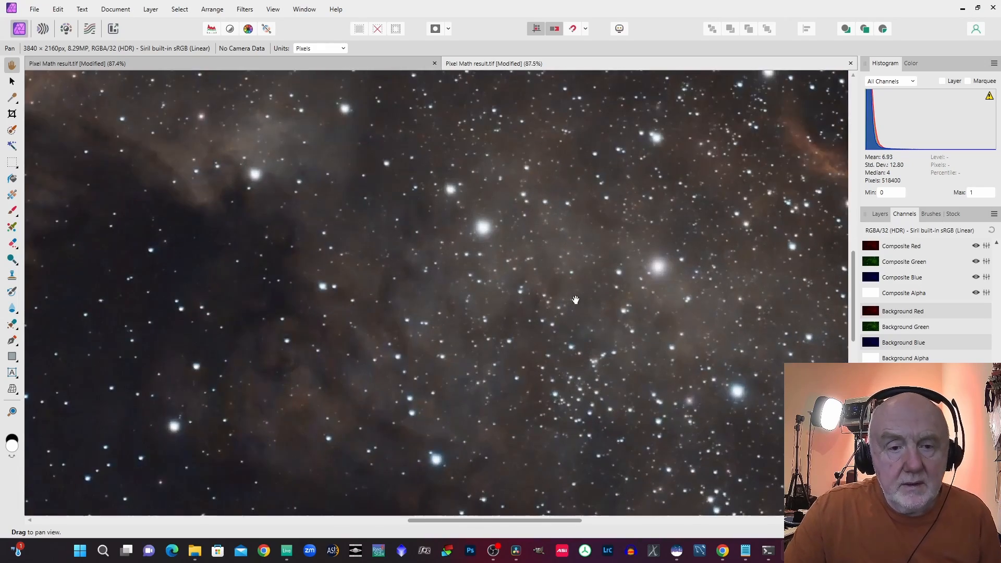
pyautogui.scroll(2, 575, 300)
pyautogui.scroll(-7, 575, 299)
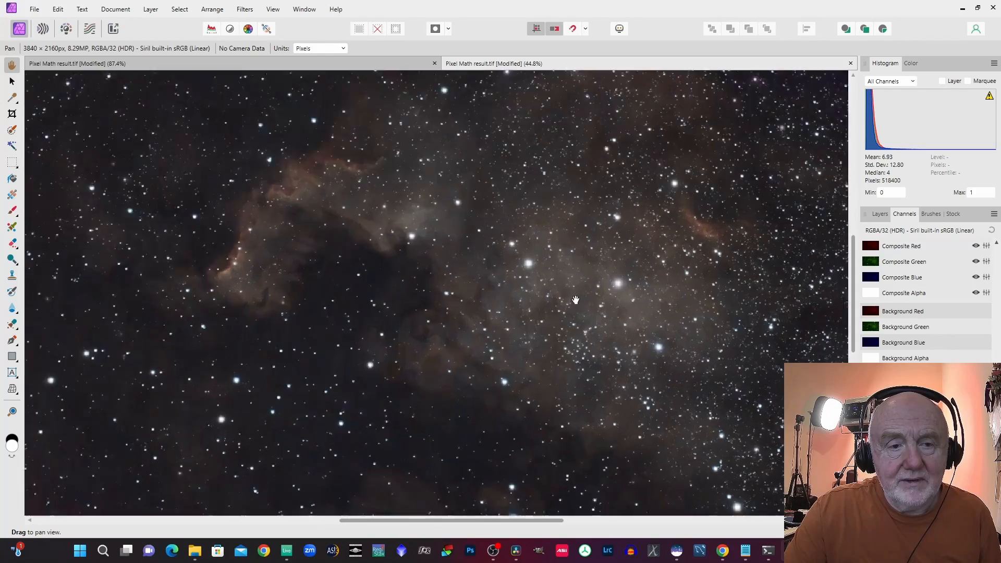
pyautogui.scroll(1, 575, 300)
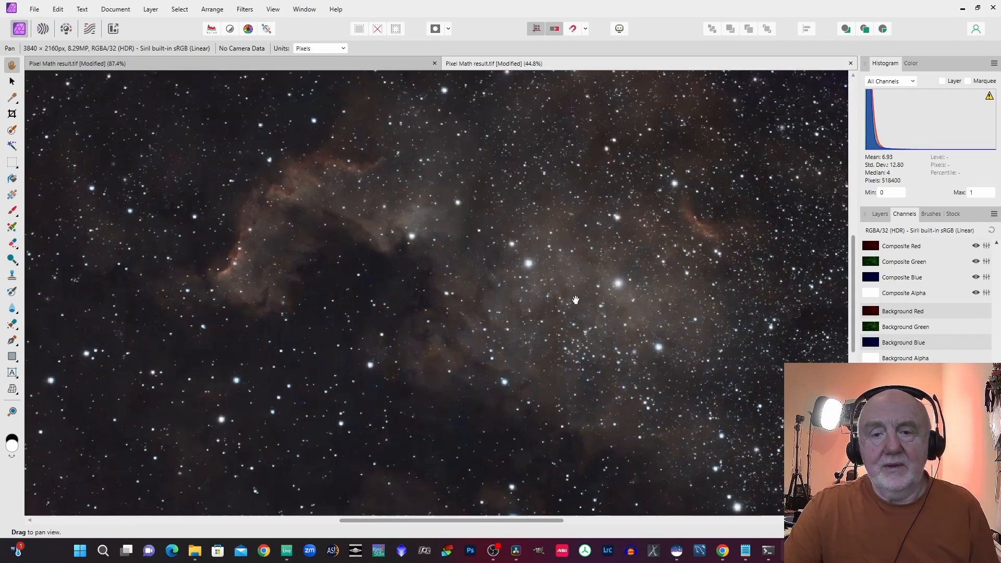
pyautogui.scroll(-1, 576, 300)
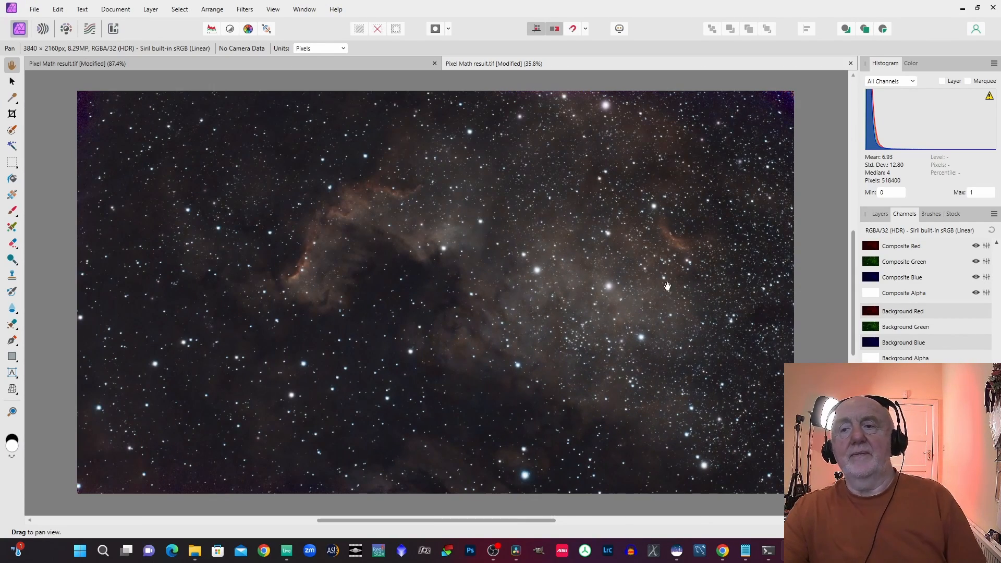
# Step: Brighten the NGC7000 image in the Develop persona by raising the upper and lower parts of the tone curve, and apply the development
pyautogui.click(66, 29)
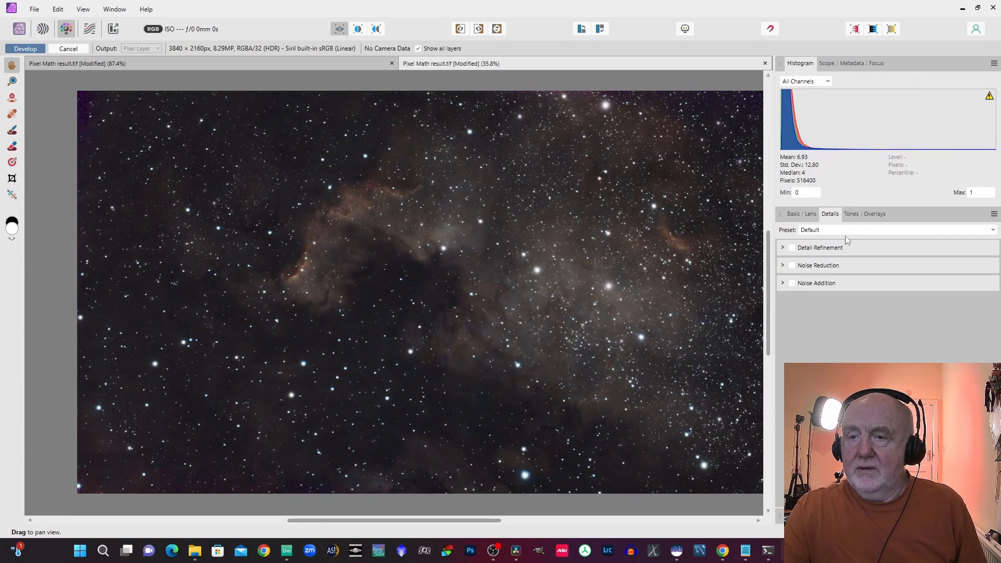
pyautogui.click(851, 215)
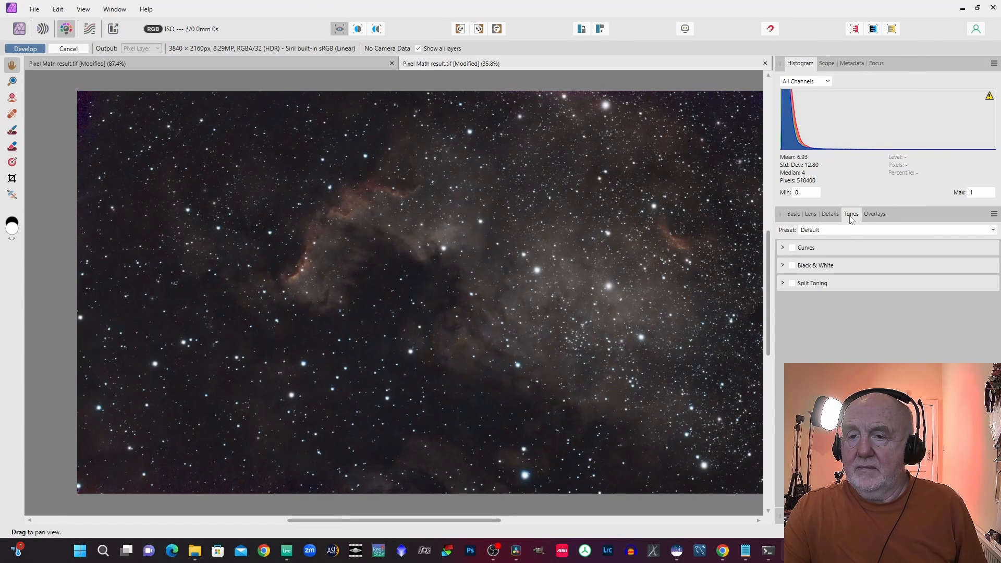
pyautogui.click(792, 249)
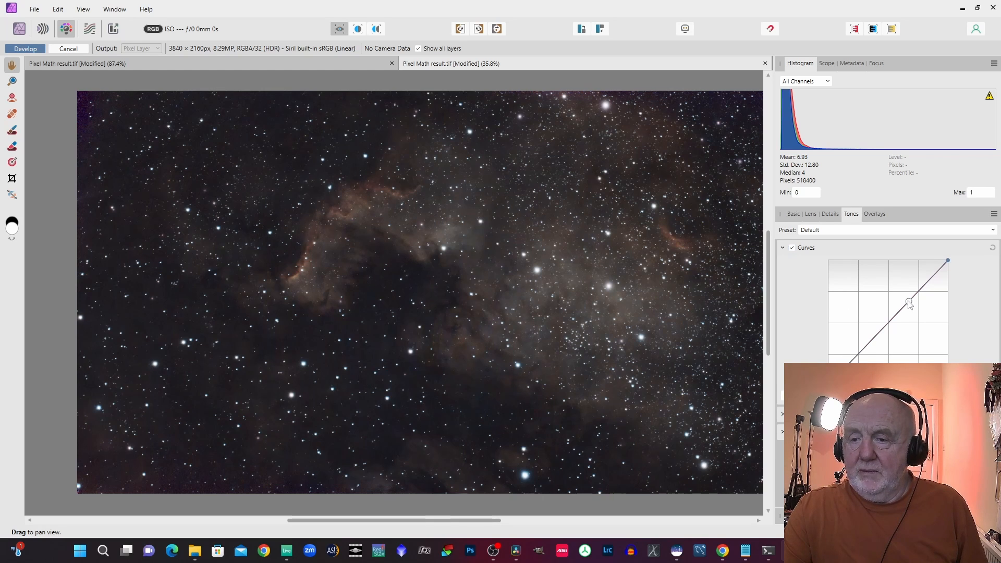
pyautogui.moveTo(909, 305); pyautogui.dragTo(904, 281)
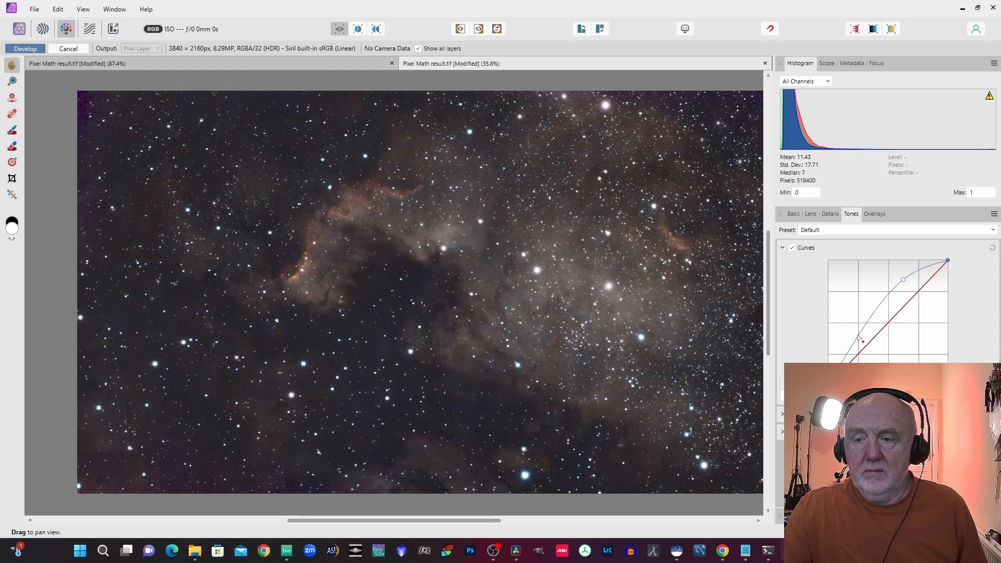
pyautogui.moveTo(859, 339); pyautogui.dragTo(855, 338)
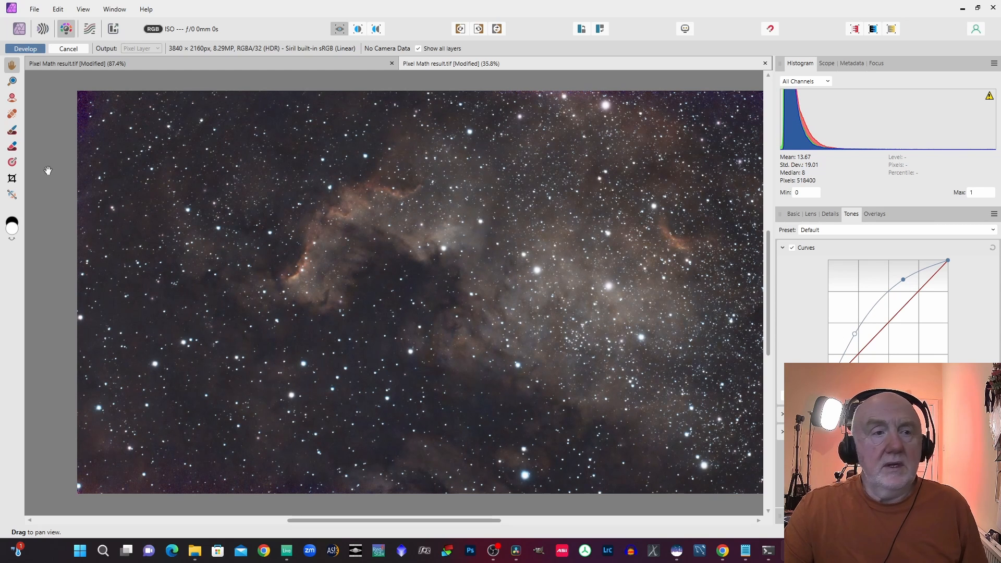
pyautogui.click(25, 48)
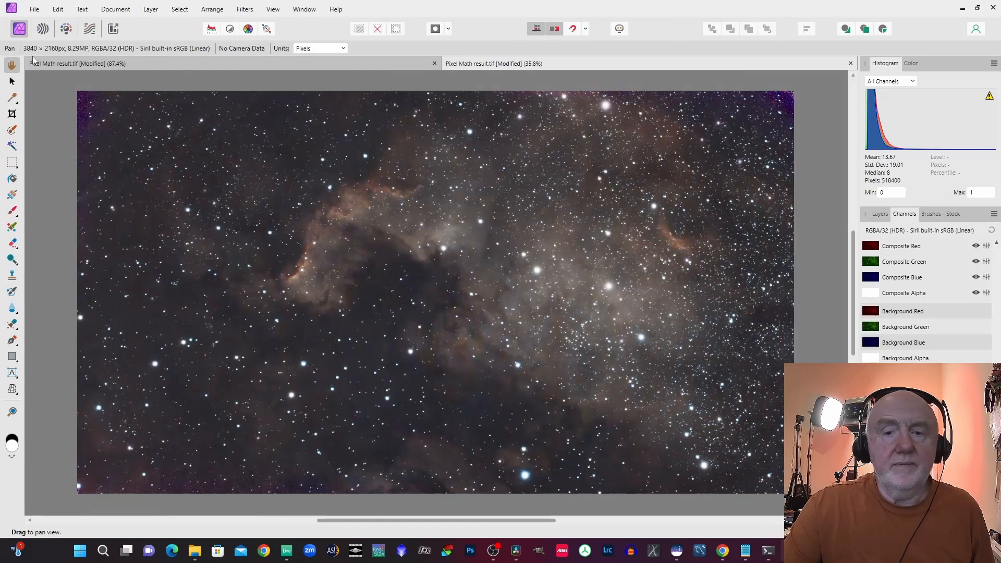
# Step: Develop the NGC7000 image again with the green channel's curve pulled down slightly around its midpoint, and apply it
pyautogui.click(66, 29)
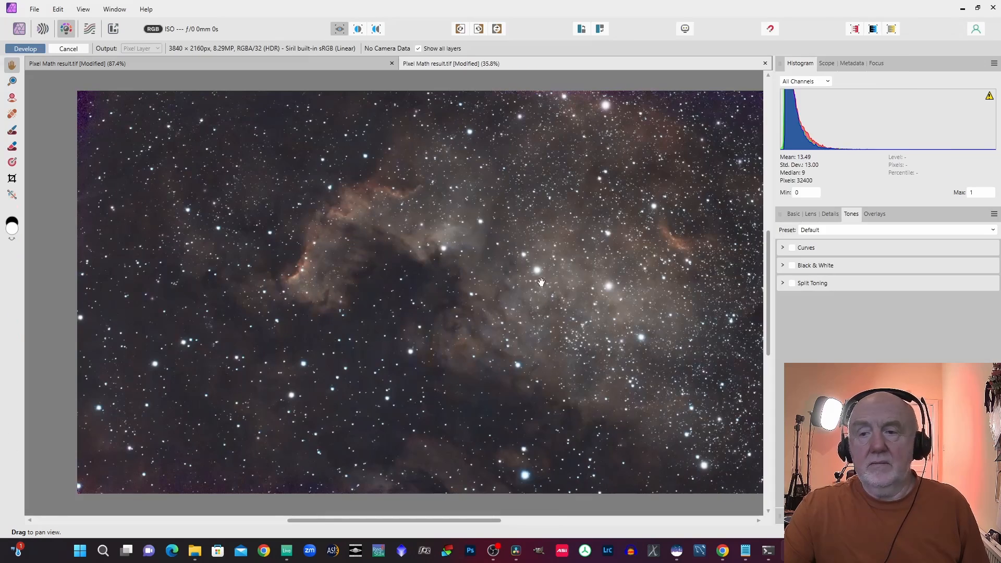
pyautogui.click(791, 247)
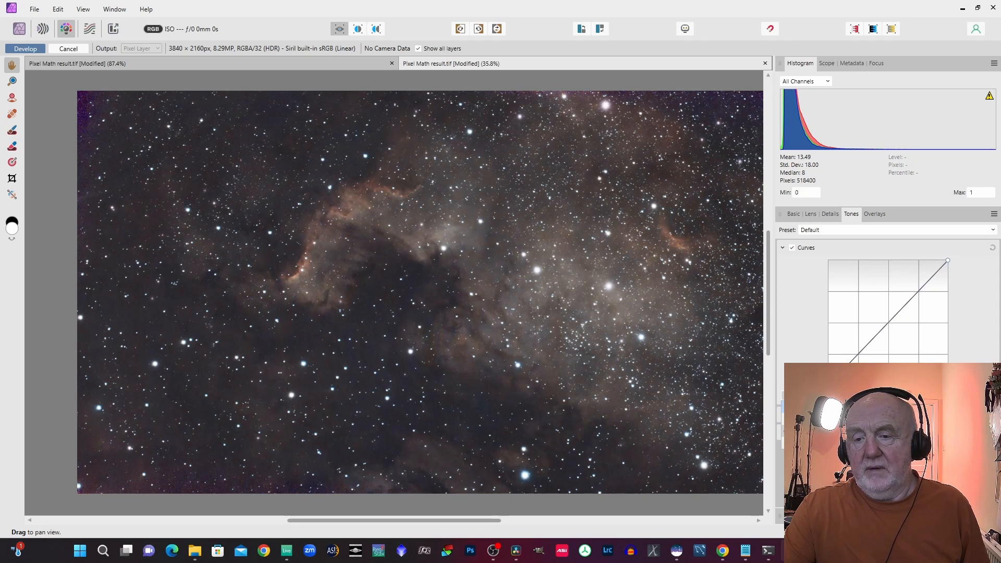
pyautogui.click(888, 323)
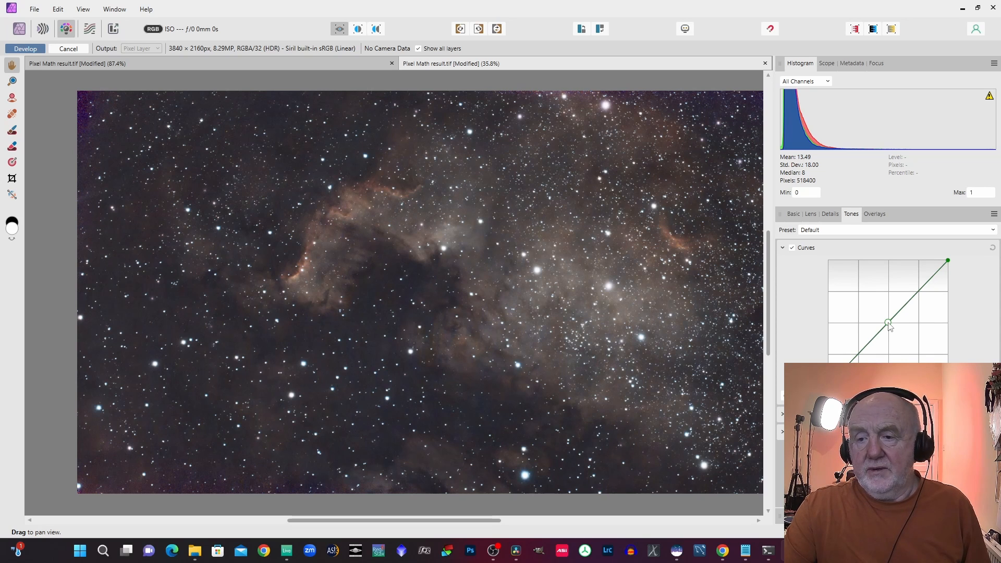
pyautogui.moveTo(888, 323); pyautogui.dragTo(900, 332)
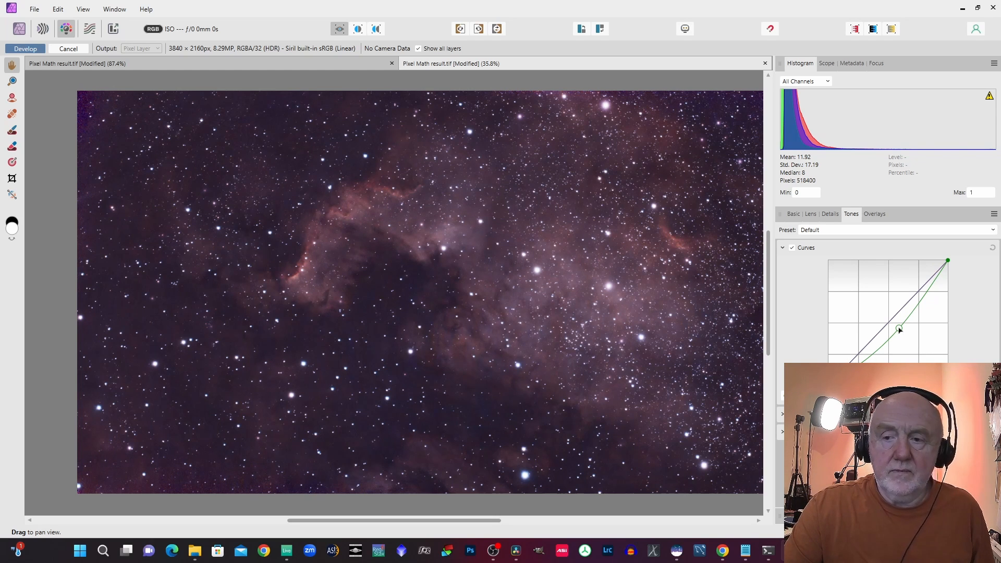
pyautogui.click(30, 49)
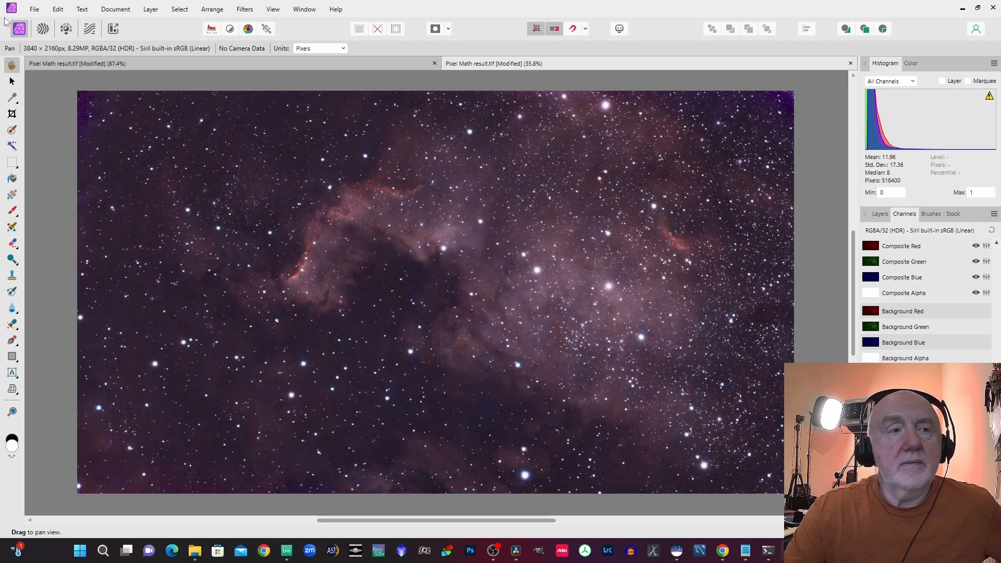
# Step: Export the whole image as an 8-bit RGB TIFF named Pixel Math result-aff.tiff in the NGC7000 folder
pyautogui.click(33, 10)
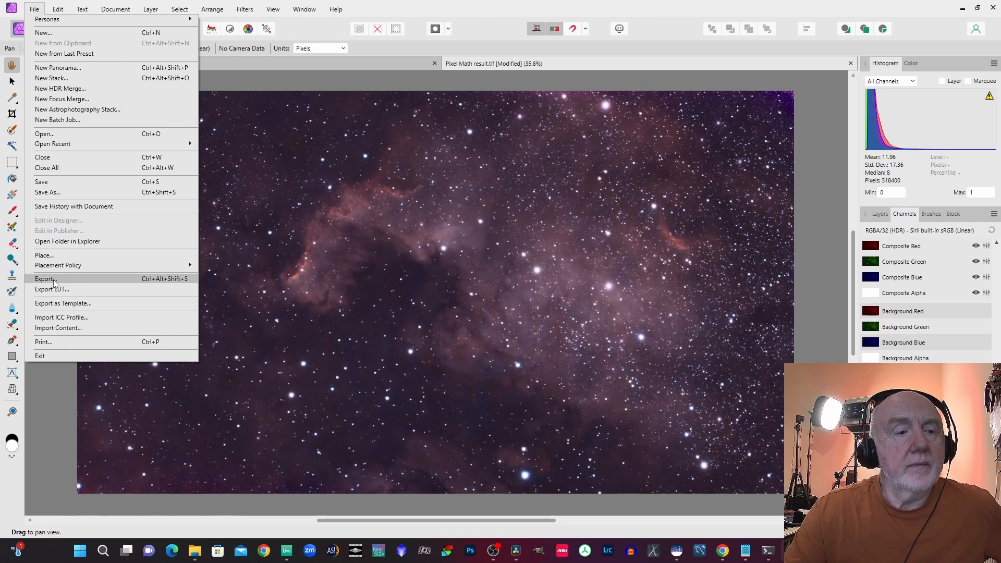
pyautogui.click(70, 280)
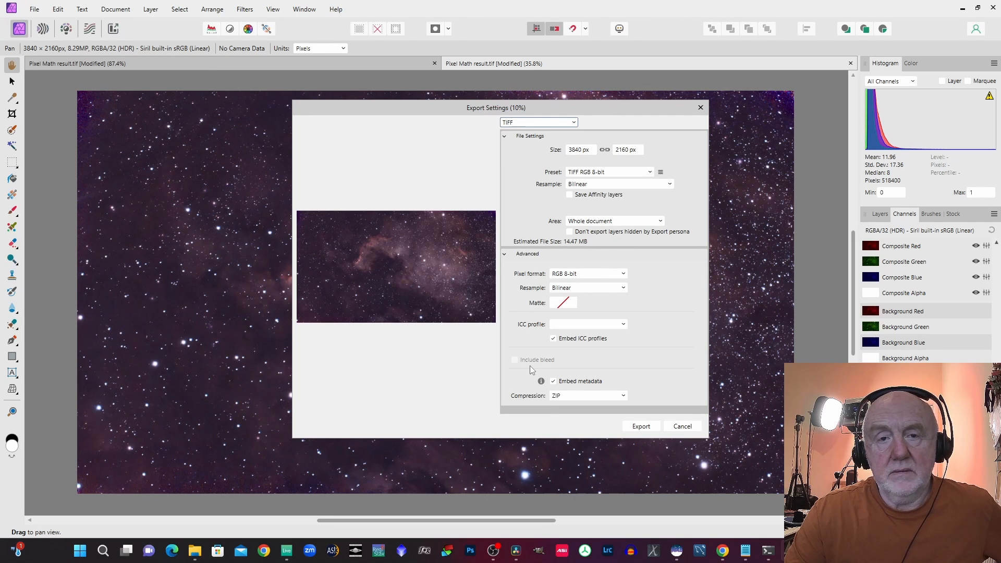
pyautogui.click(641, 426)
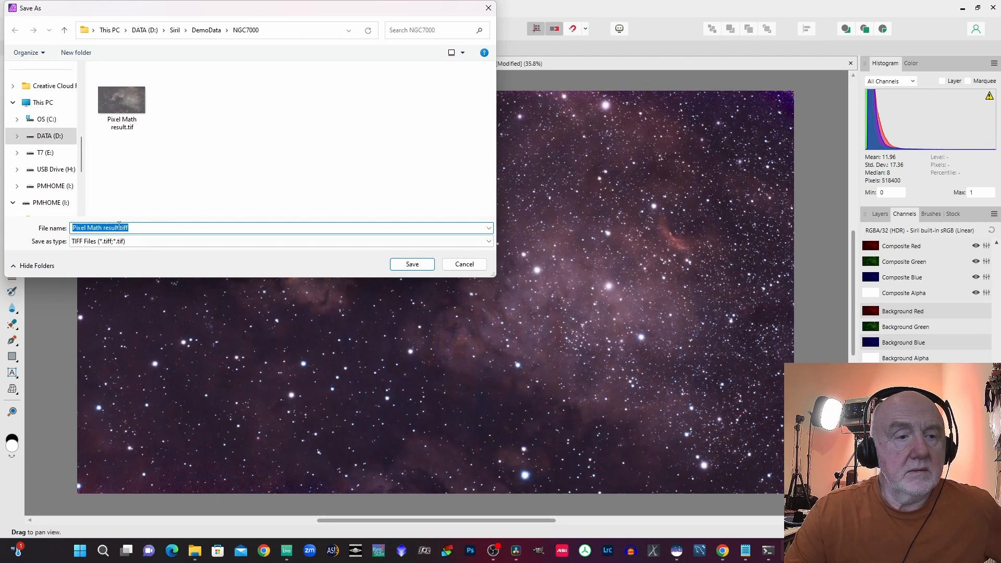
pyautogui.click(119, 227)
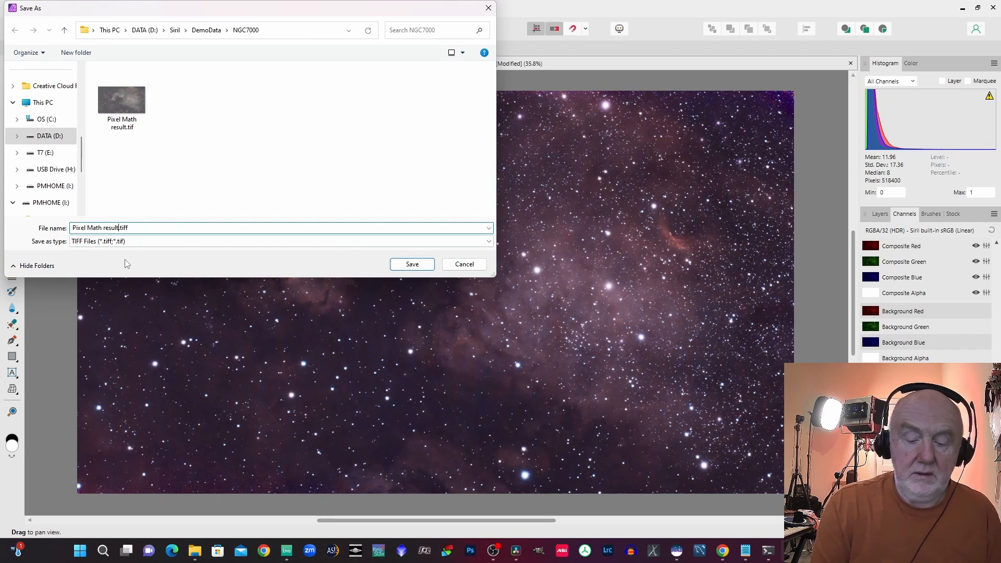
pyautogui.write('-aff')
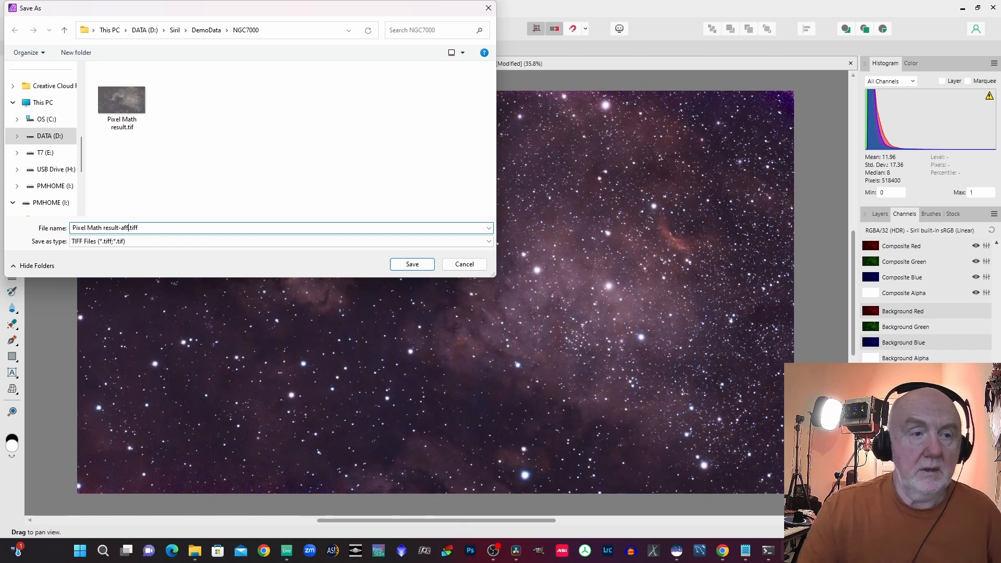
pyautogui.click(413, 264)
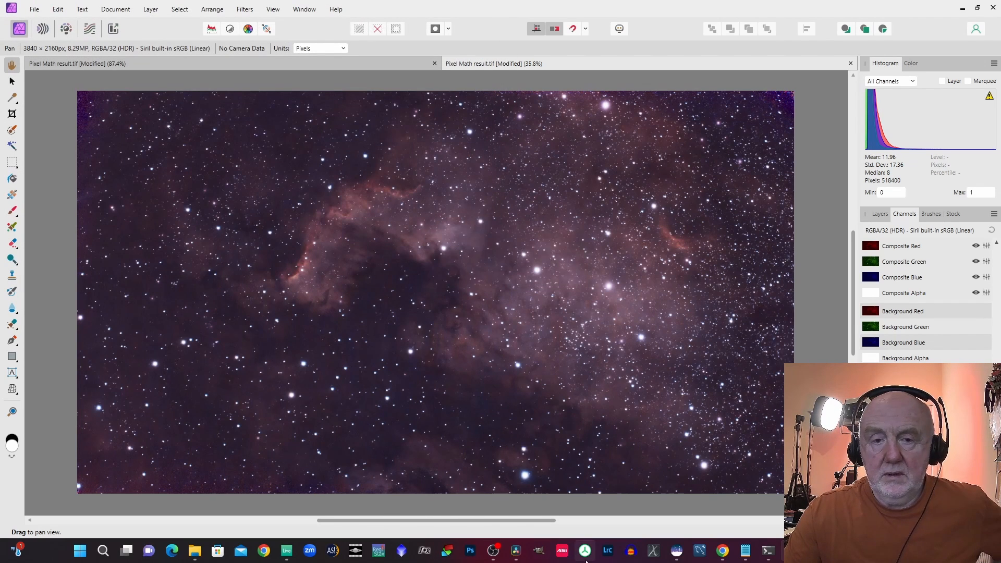
# Step: Switch to Siril and open Pixel Math result-aff.tiff from the NGC7000 folder
pyautogui.moveTo(780, 562)
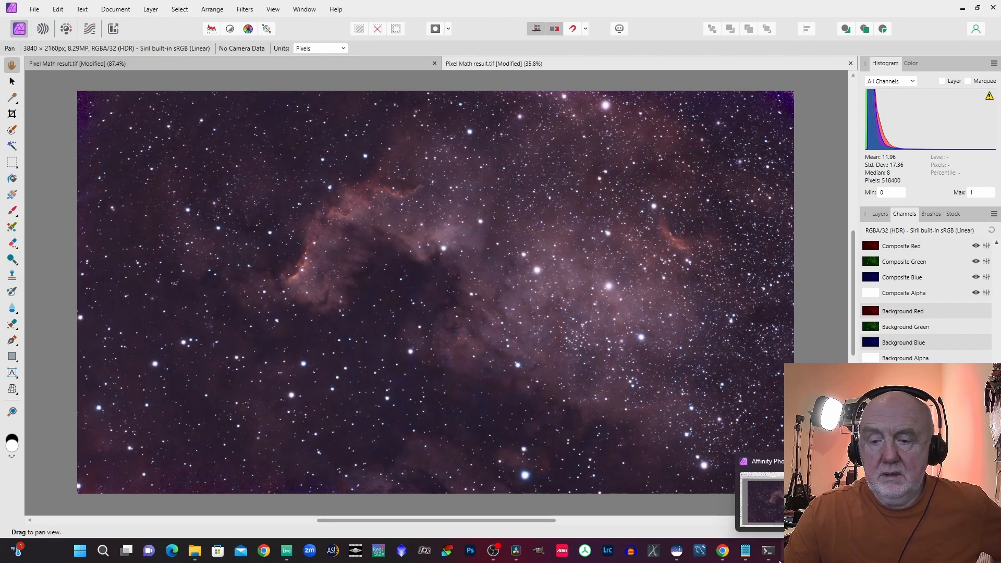
pyautogui.click(675, 553)
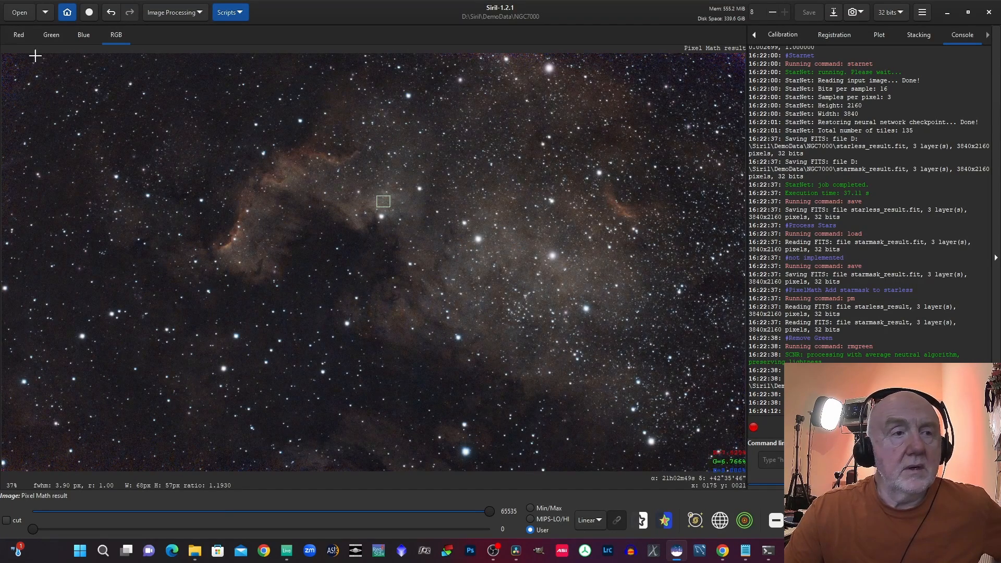
pyautogui.click(19, 13)
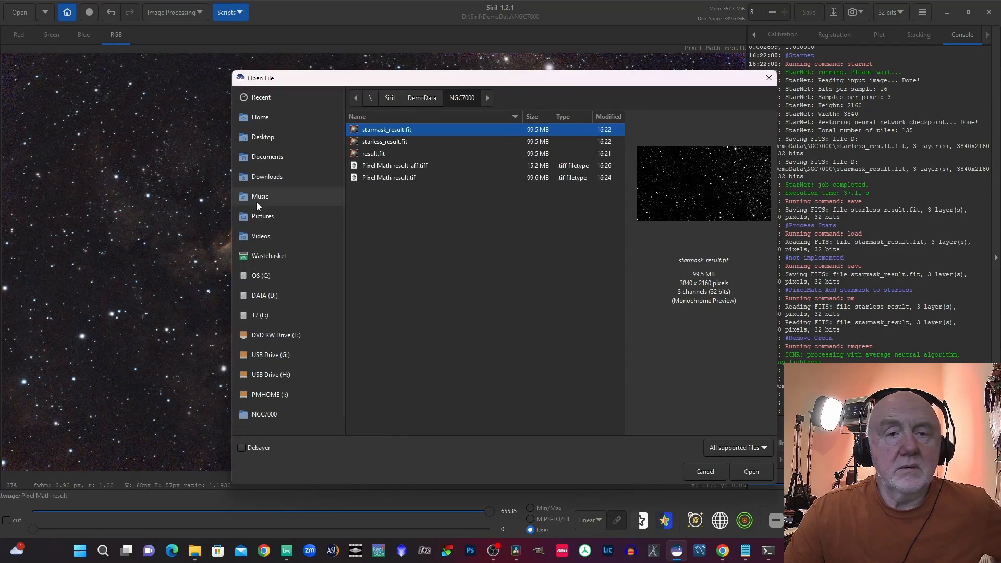
pyautogui.click(412, 165)
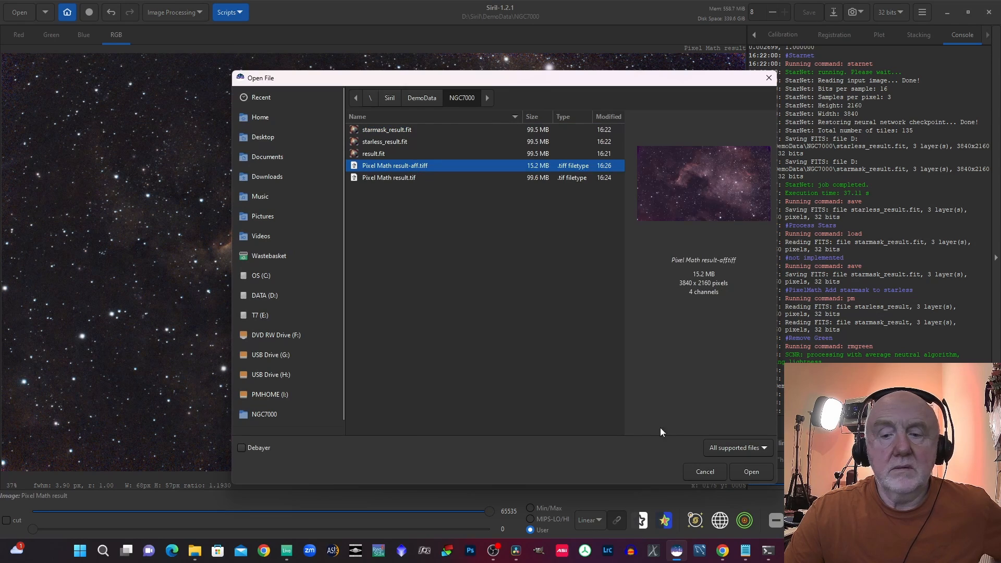
pyautogui.click(753, 472)
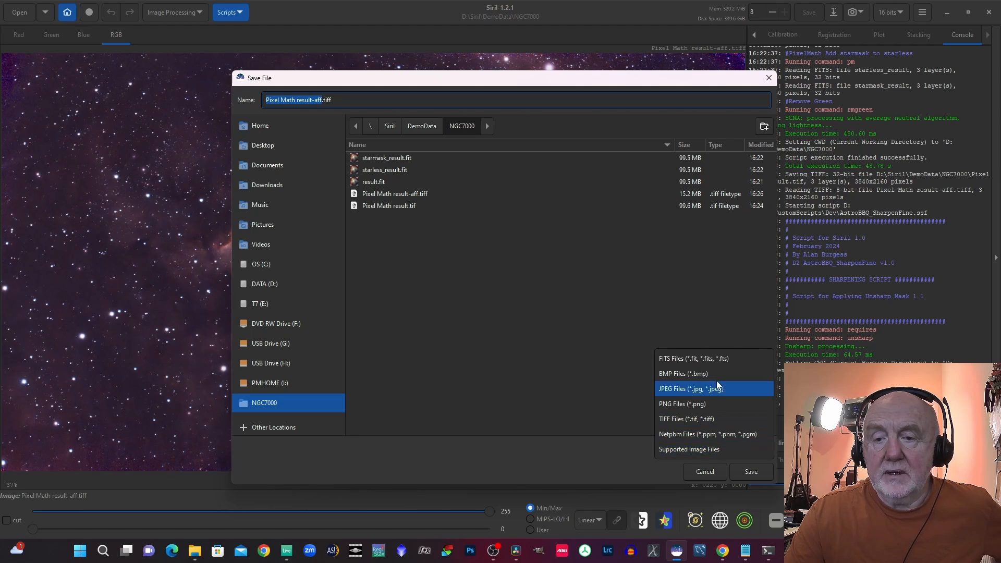
# Step: Save the image in the NGC7000 folder as the FITS file Pixel Math result-aff.fit in 32-bit floating point format
pyautogui.click(705, 358)
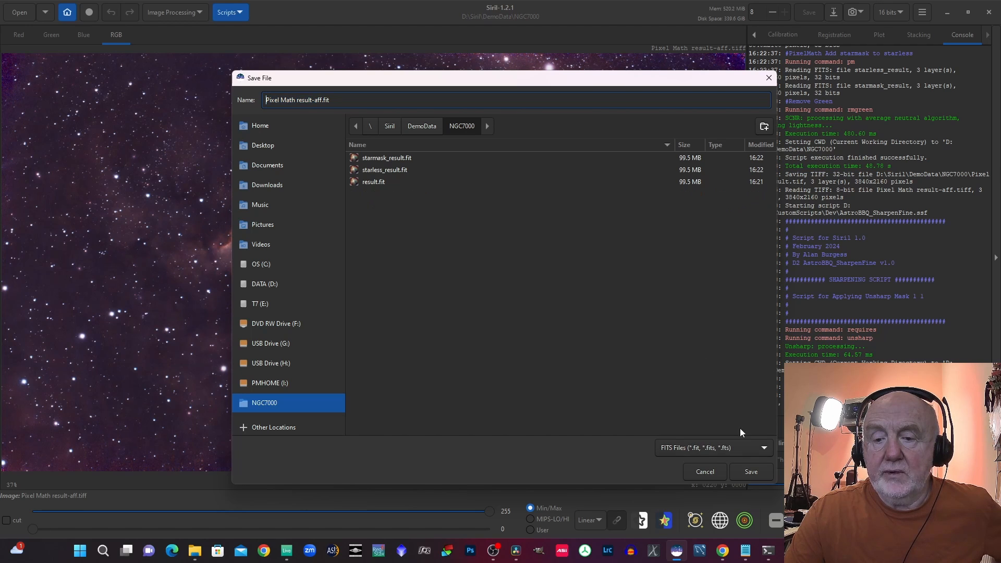
pyautogui.click(751, 471)
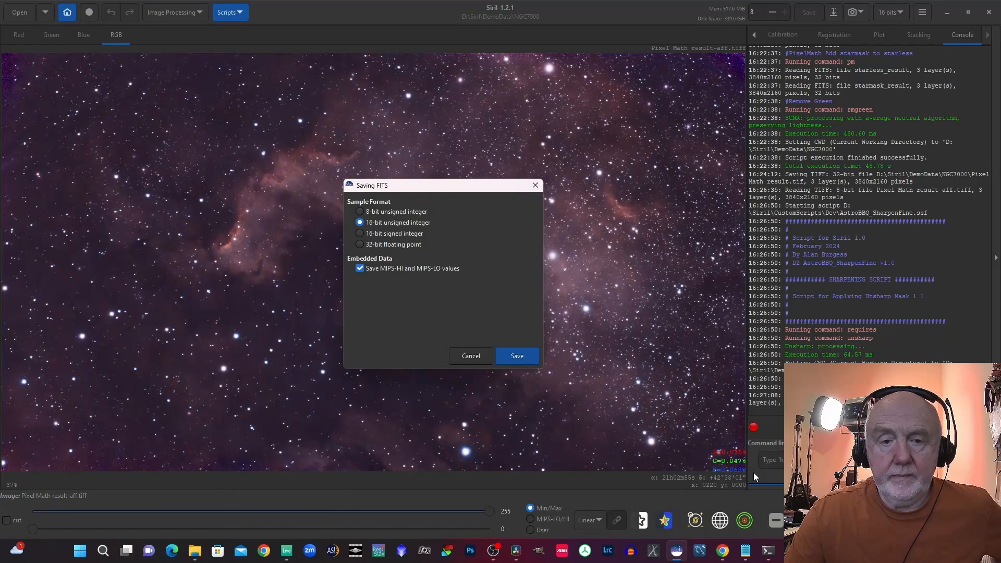
pyautogui.click(362, 244)
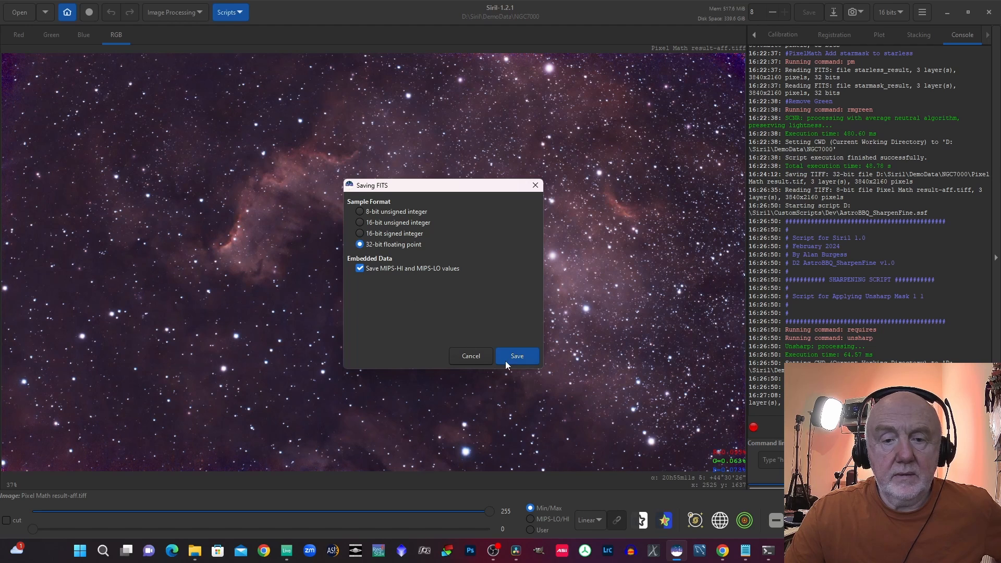
pyautogui.click(516, 356)
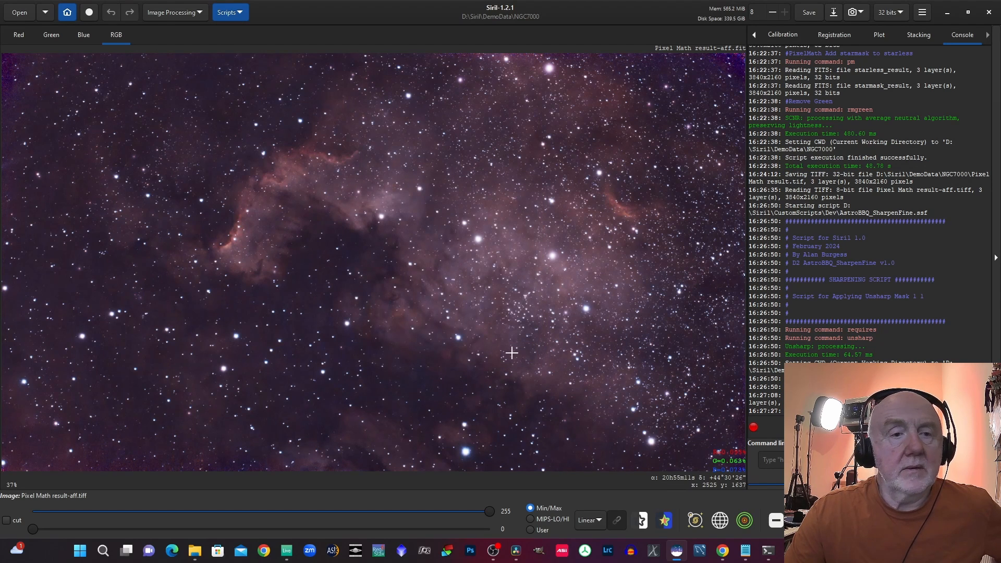
# Step: Run the AstroBBQ_SharpenFine script on the NGC7000 image, moving the script notice off the picture before accepting it
pyautogui.click(230, 16)
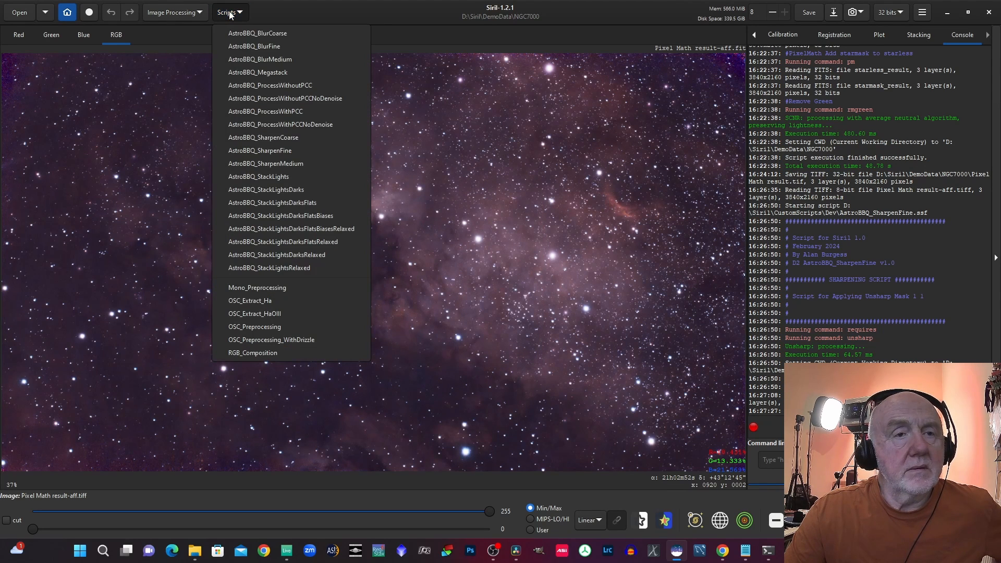
pyautogui.click(266, 151)
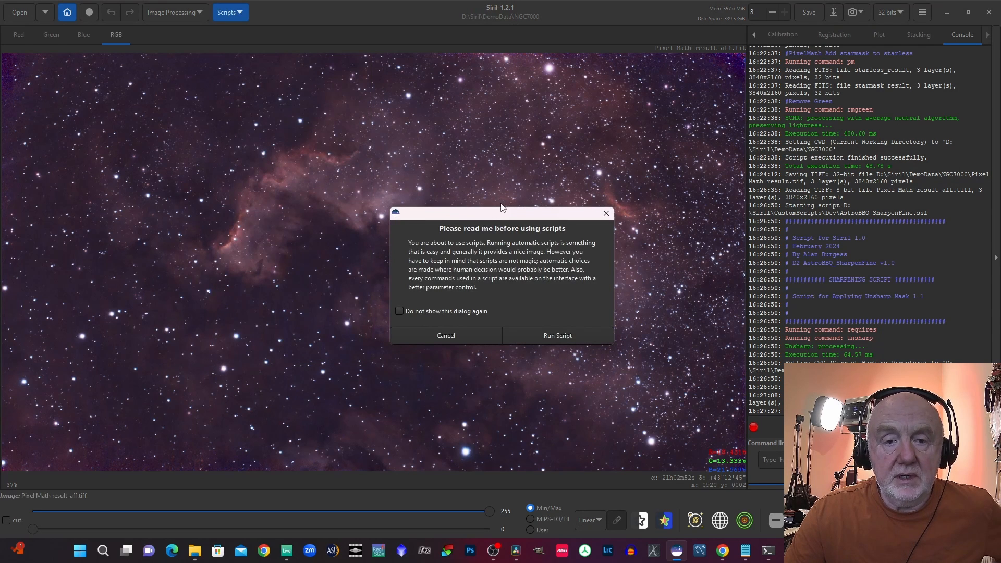
pyautogui.moveTo(502, 215); pyautogui.dragTo(792, 185)
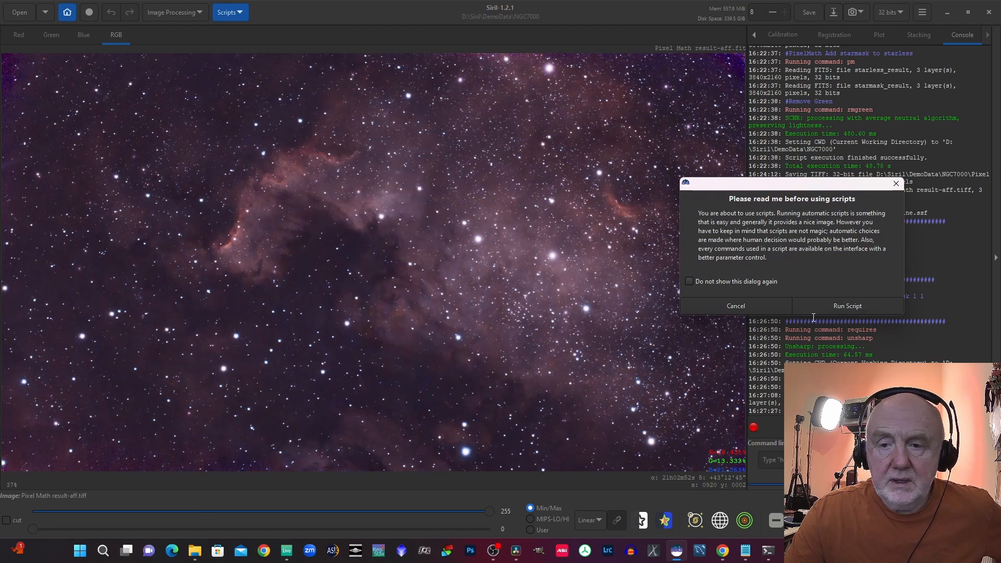
pyautogui.click(843, 305)
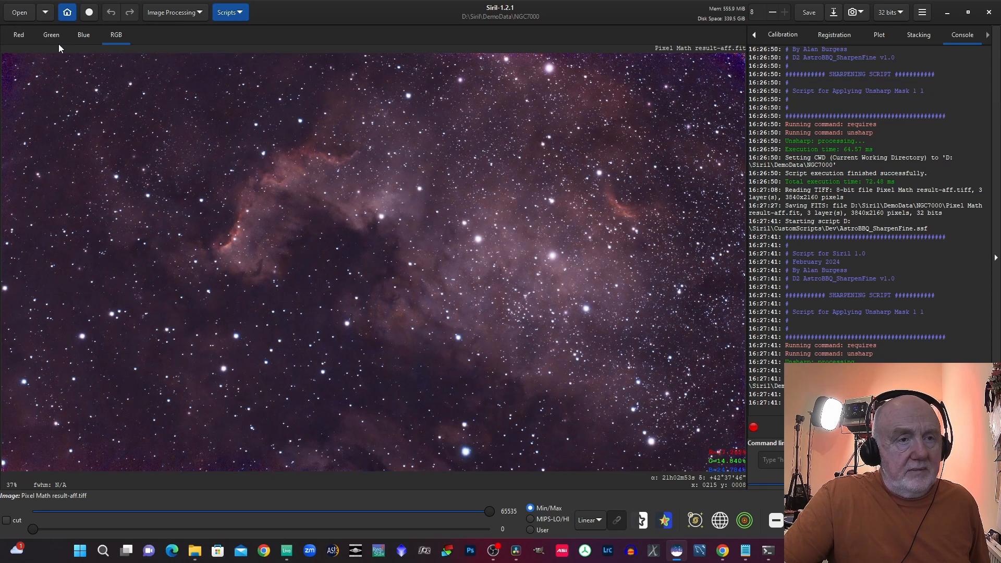
# Step: Change the working directory to DemoData NGC 281, open its result.fit, and set the display mode to AutoStretch
pyautogui.click(67, 12)
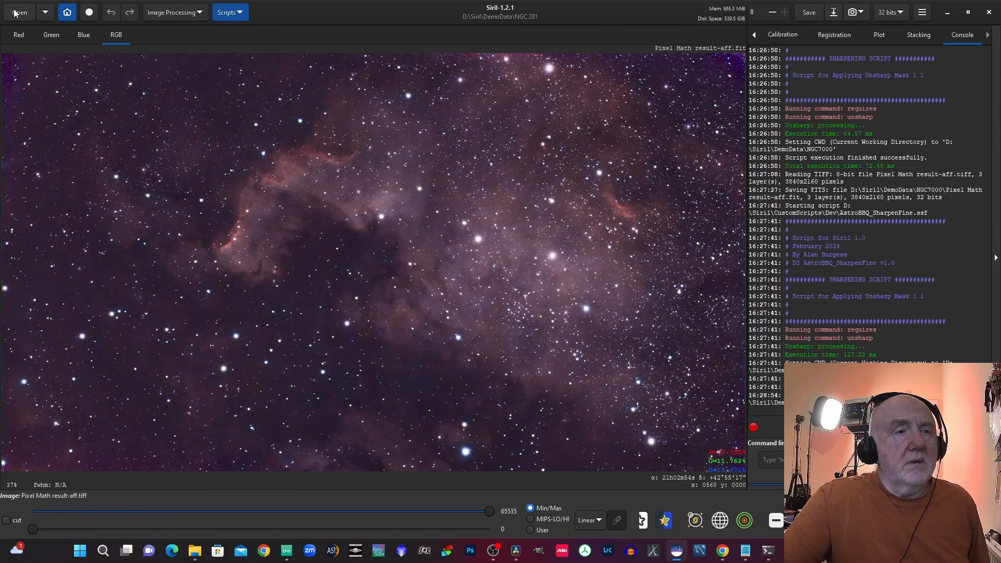
pyautogui.click(17, 12)
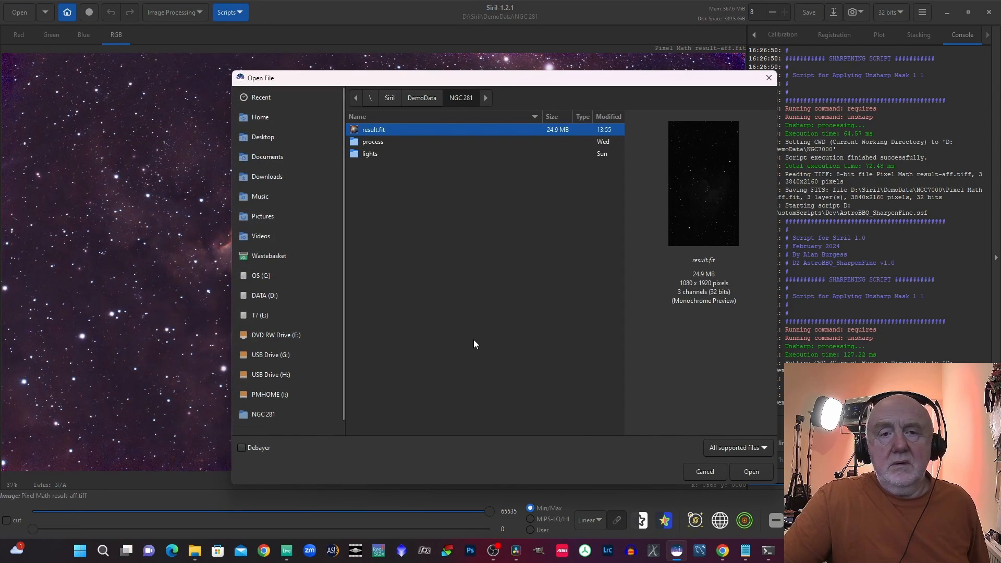
pyautogui.click(751, 472)
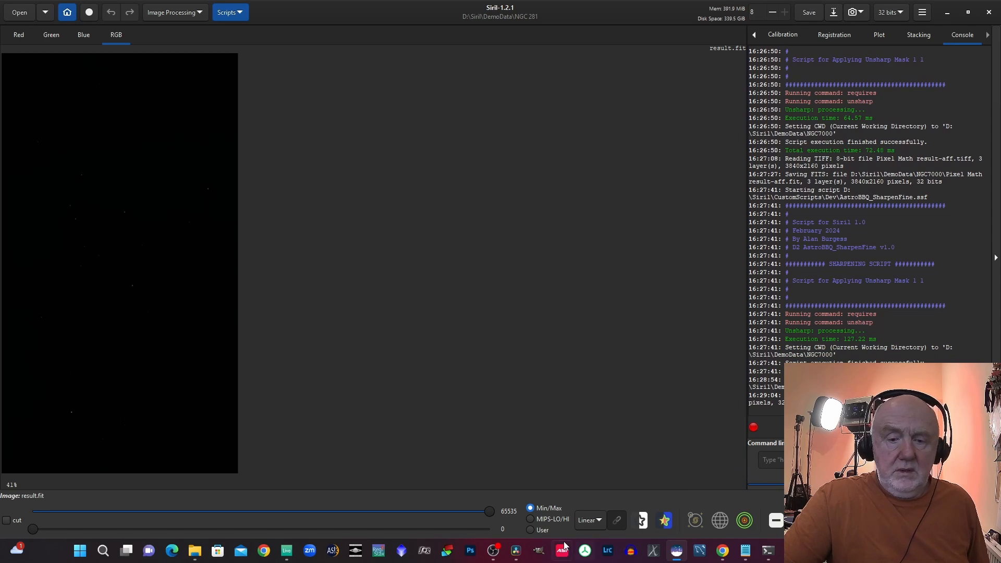
pyautogui.click(594, 520)
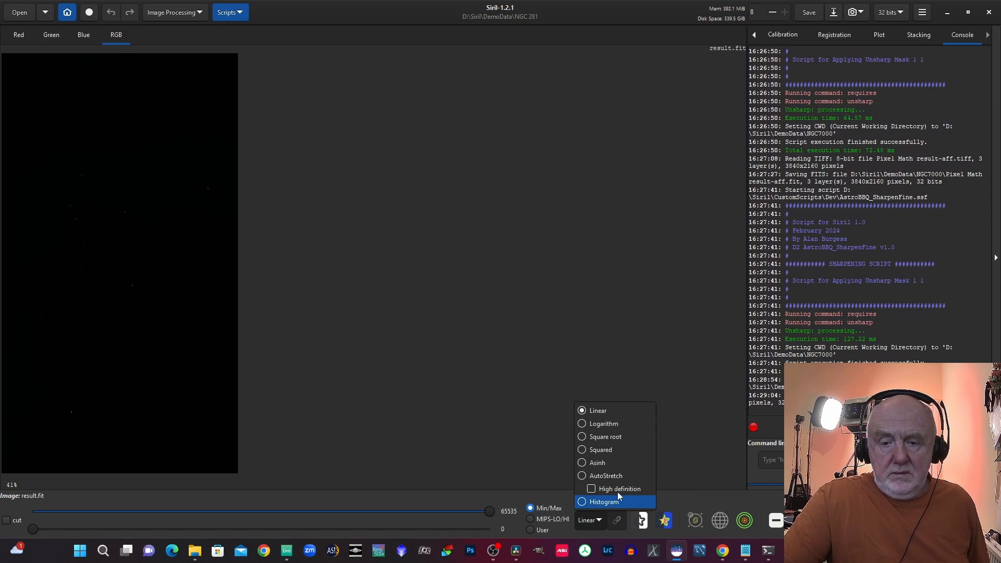
pyautogui.click(582, 475)
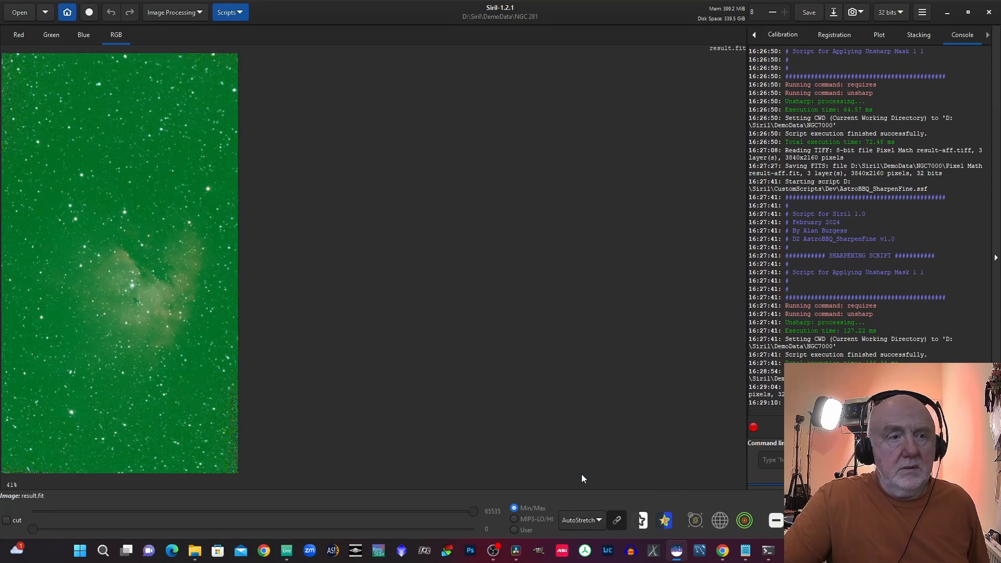
# Step: Unlink the AutoStretch channels to preview the NGC 281 image in balanced colour, and return the display mode to Linear
pyautogui.click(616, 521)
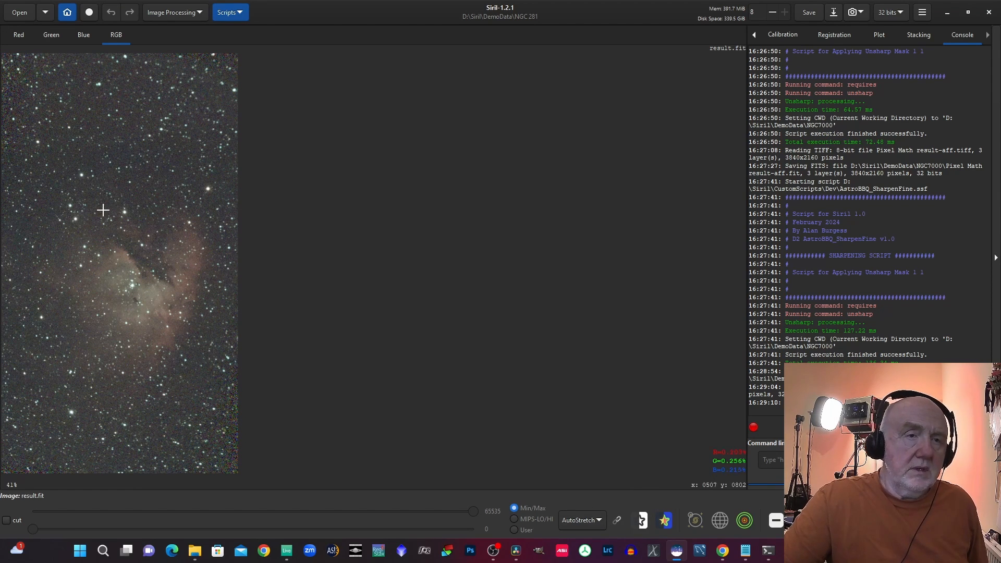
pyautogui.click(592, 524)
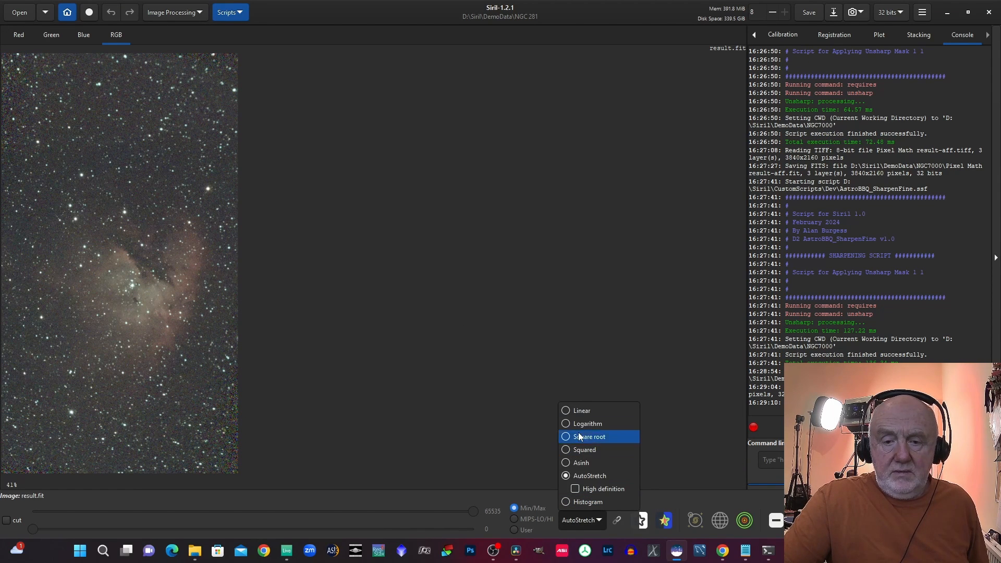
pyautogui.click(568, 410)
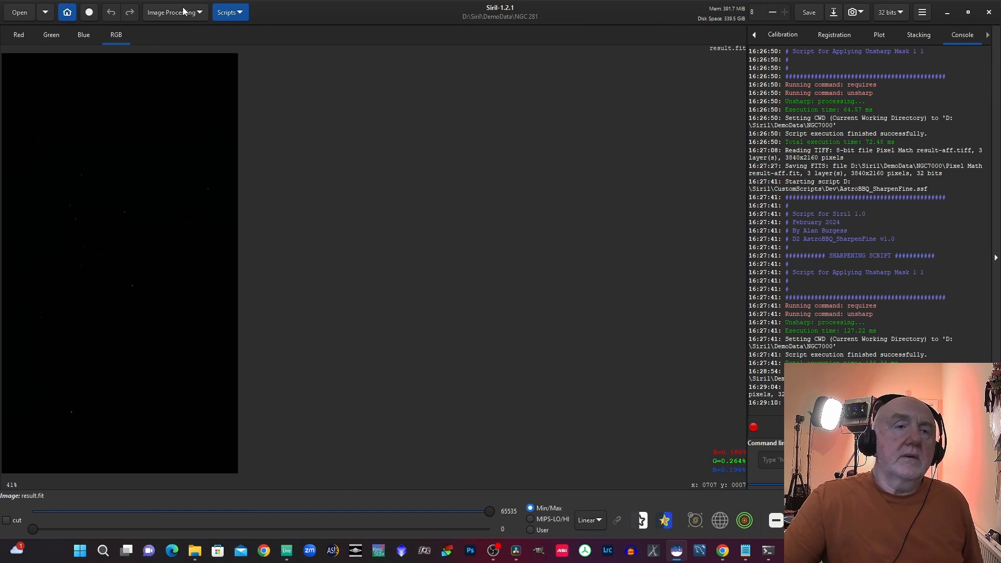
# Step: Run the AstroBBQ_ProcessWithoutPCC script on the NGC 281 result image, accepting the script notice
pyautogui.click(238, 16)
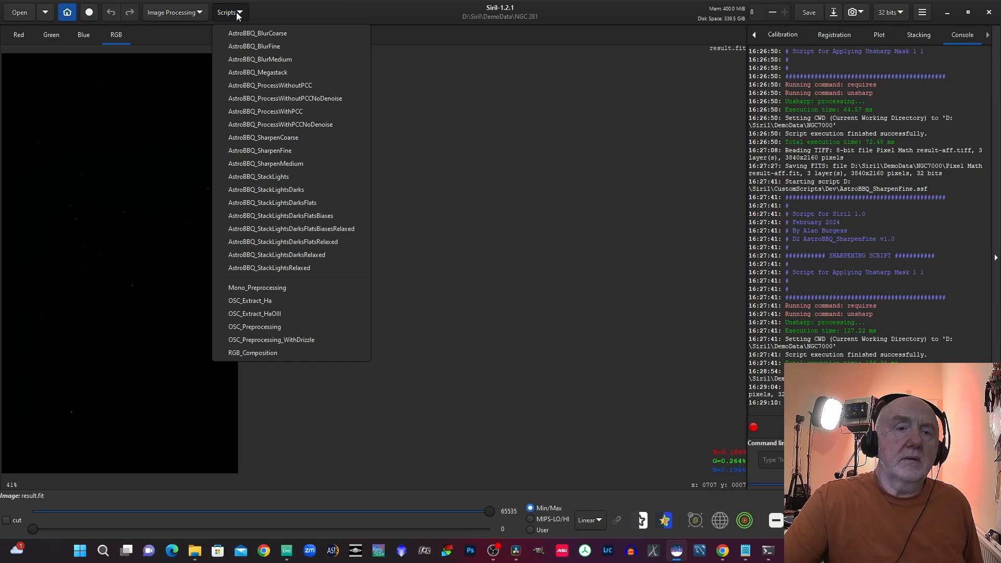
pyautogui.click(275, 88)
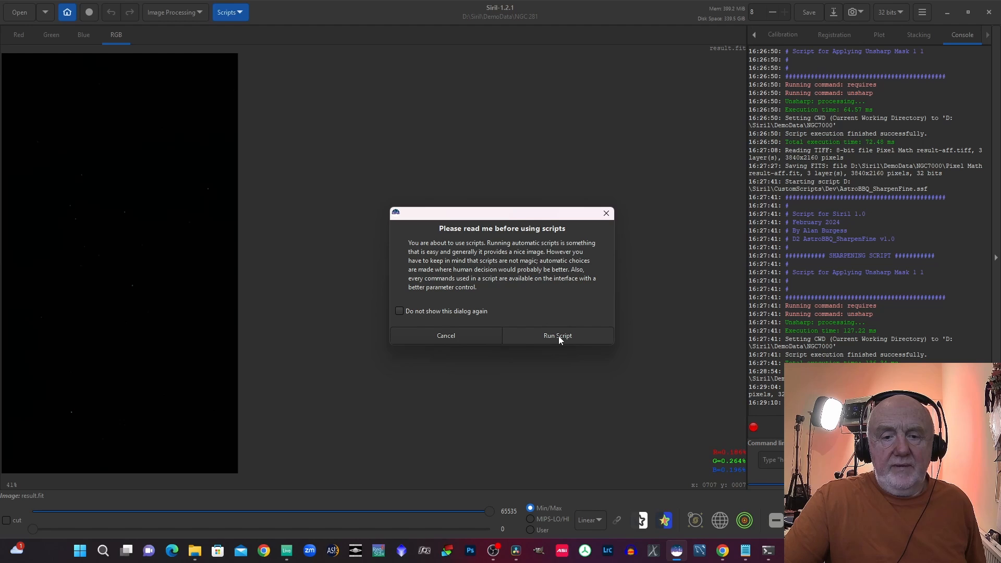
pyautogui.click(558, 337)
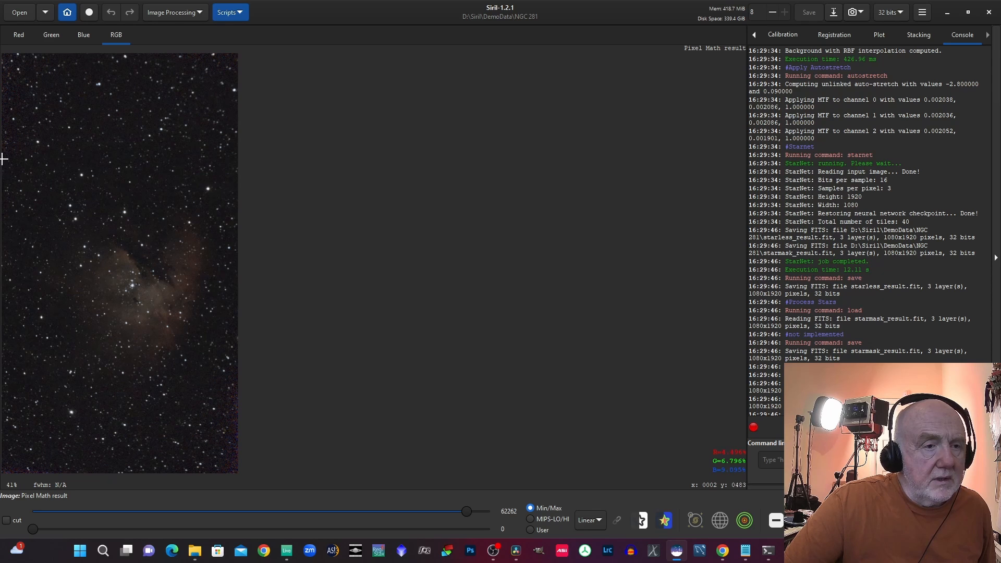
# Step: Crop the processed image to an area about 1077 by 1203 px around the nebula, trimming the upper and lower edges
pyautogui.moveTo(4, 159); pyautogui.dragTo(237, 422)
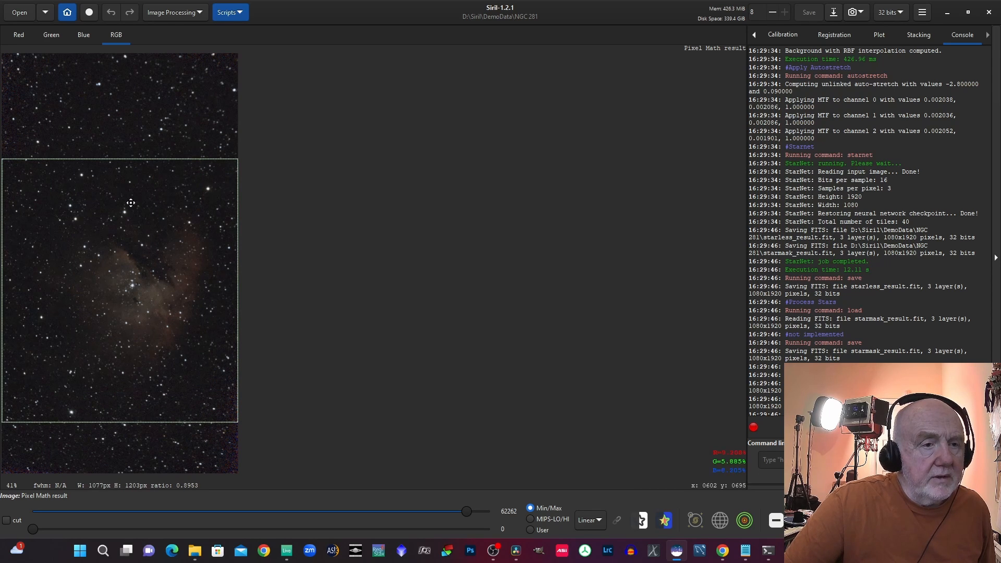
pyautogui.moveTo(127, 196); pyautogui.dragTo(127, 187)
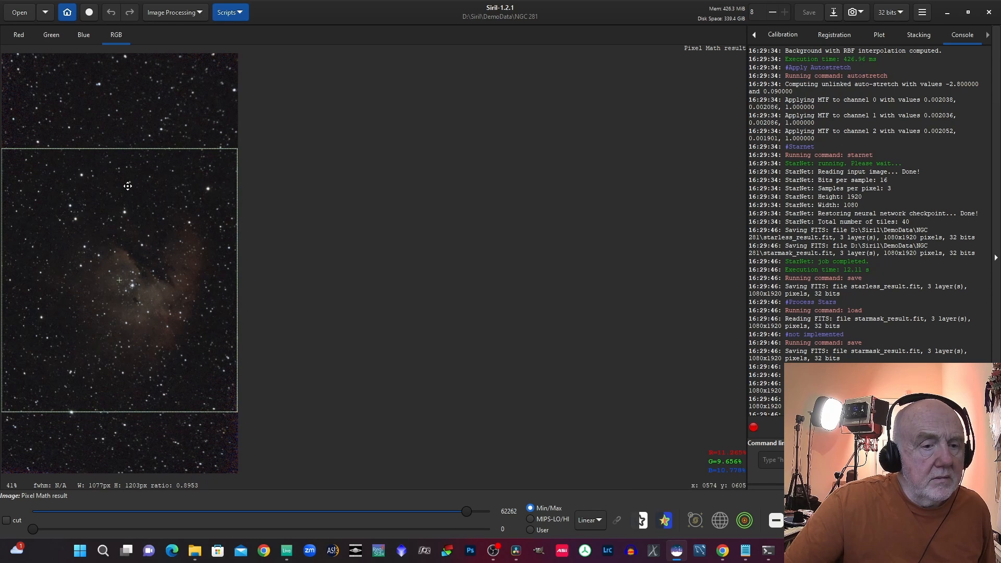
pyautogui.rightClick(142, 209)
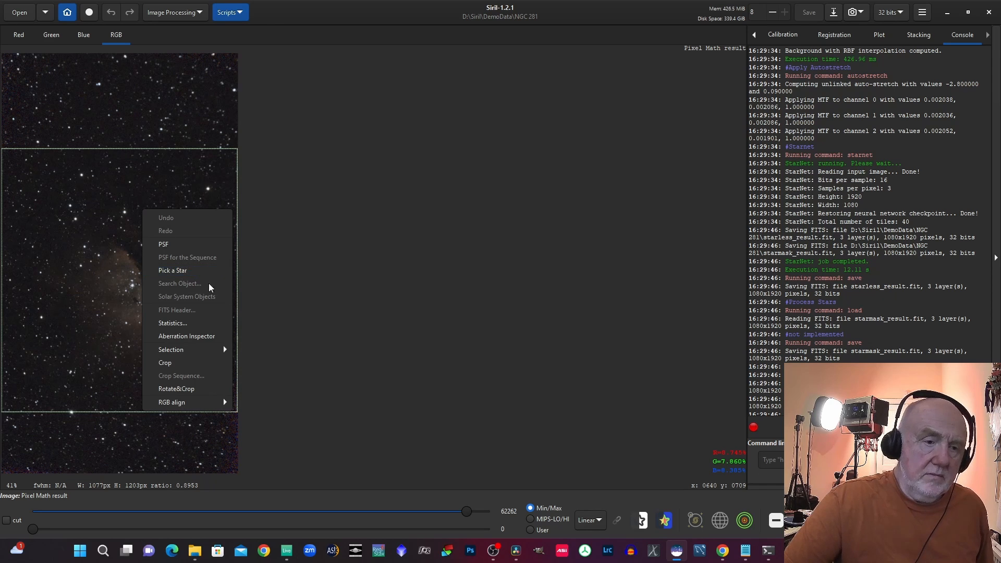
pyautogui.click(175, 363)
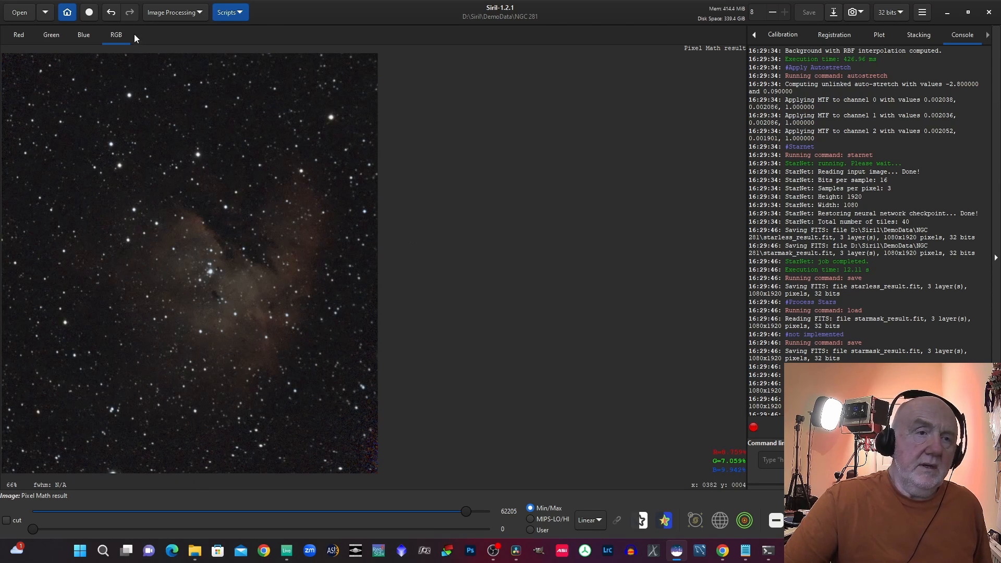
# Step: Rotate the cropped nebula image 90 degrees clockwise
pyautogui.click(172, 12)
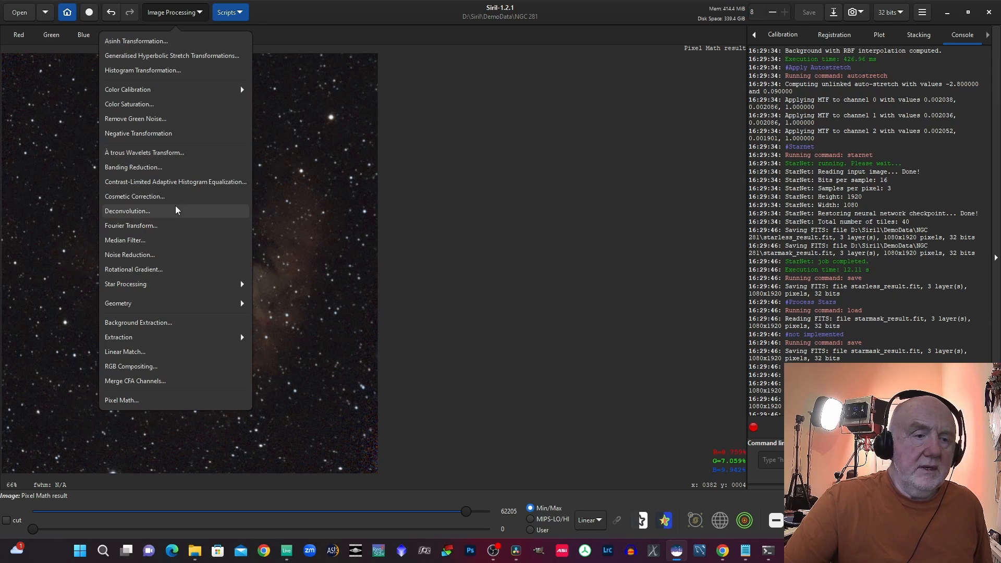
pyautogui.click(162, 308)
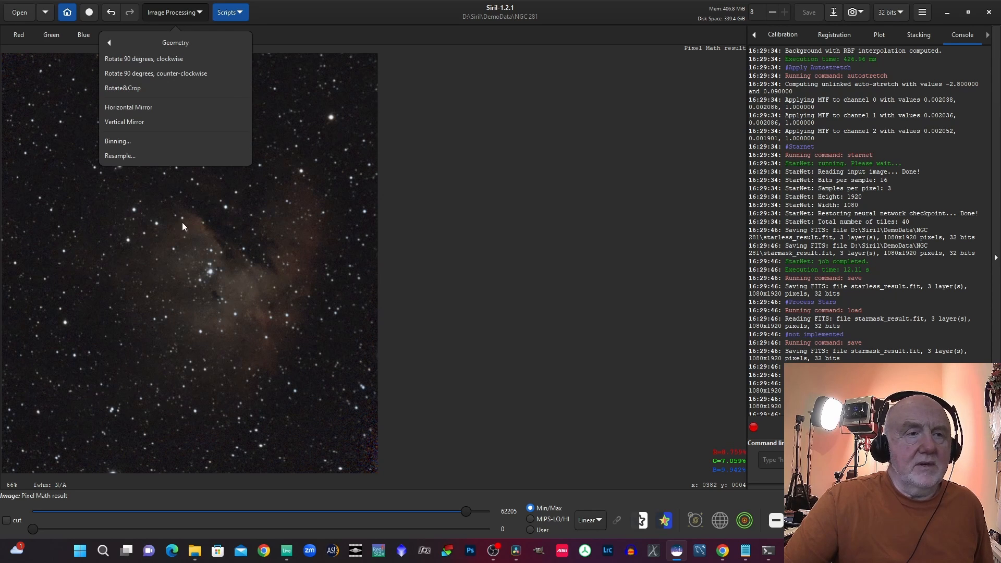
pyautogui.click(172, 58)
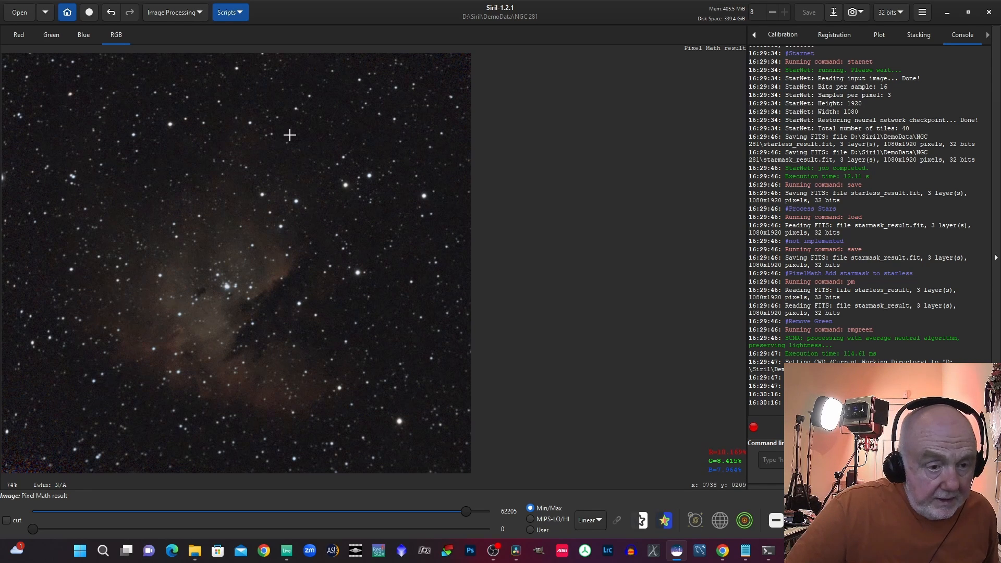
# Step: Apply a Generalised Hyperbolic Stretch with the symmetry point sampled from a small area of the nebula and a stretch factor of 0.740
pyautogui.click(171, 13)
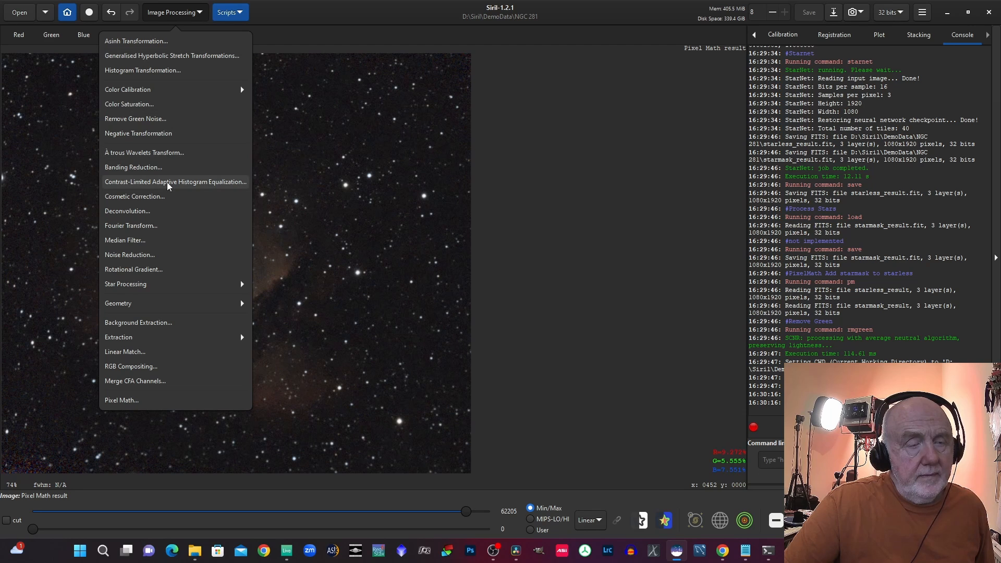
pyautogui.click(151, 57)
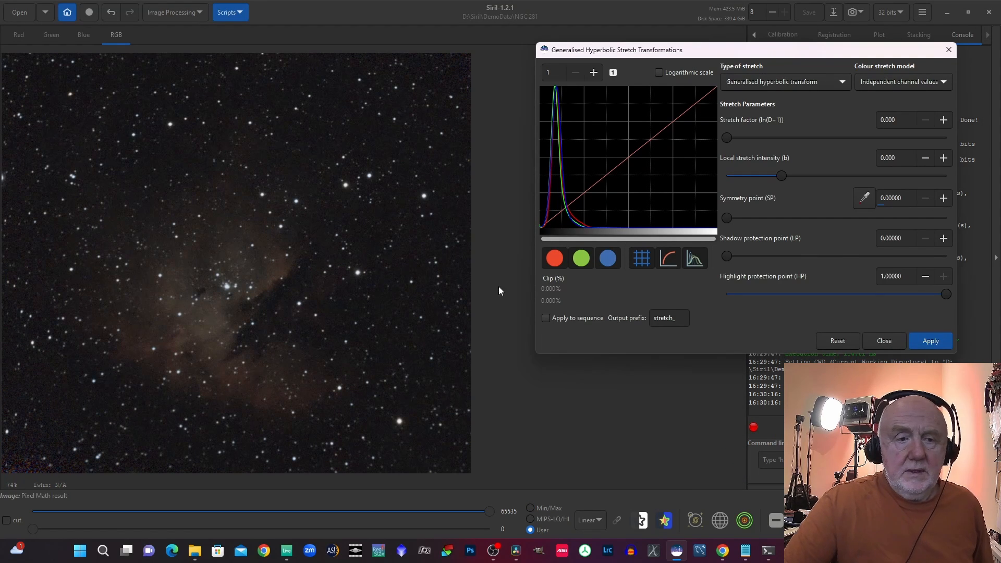
pyautogui.moveTo(260, 265); pyautogui.dragTo(268, 274)
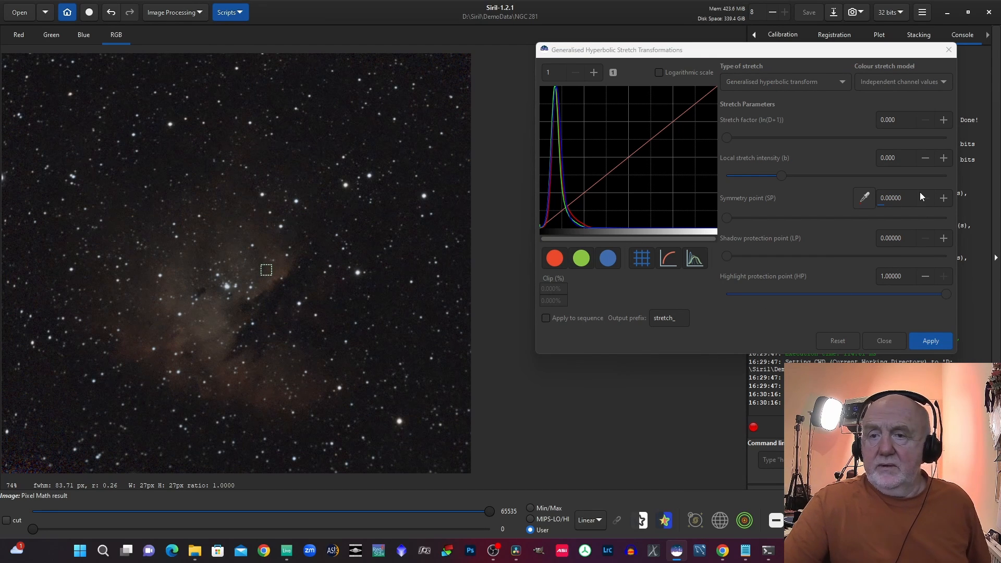
pyautogui.click(867, 199)
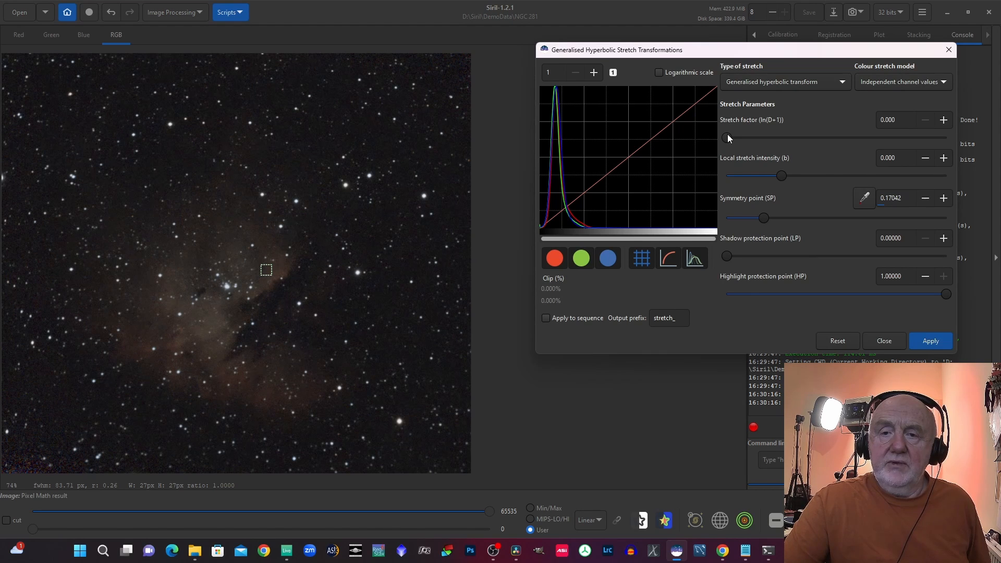
pyautogui.moveTo(727, 136)
pyautogui.mouseDown()
pyautogui.moveTo(756, 137)
pyautogui.moveTo(744, 140)
pyautogui.mouseUp()
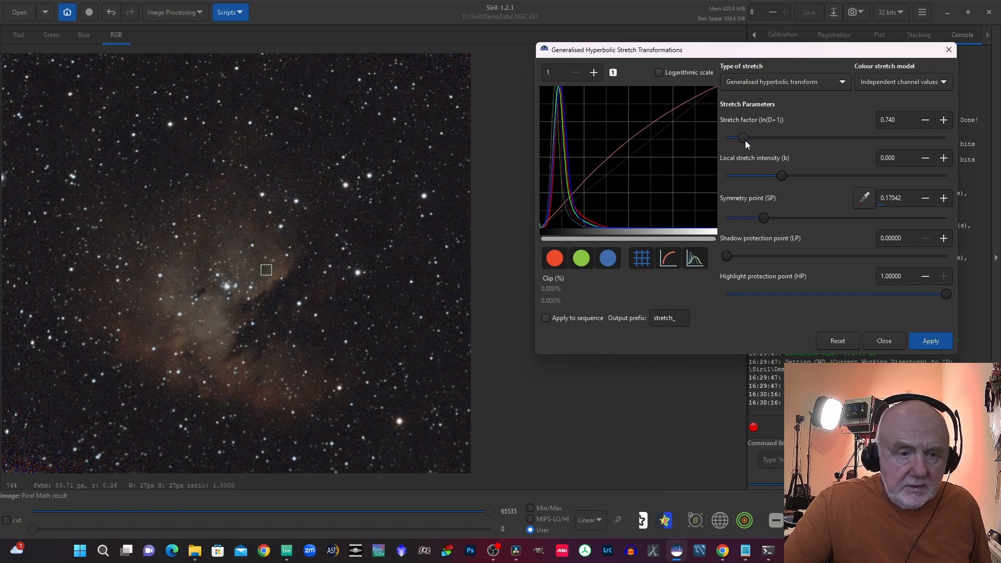
pyautogui.click(929, 341)
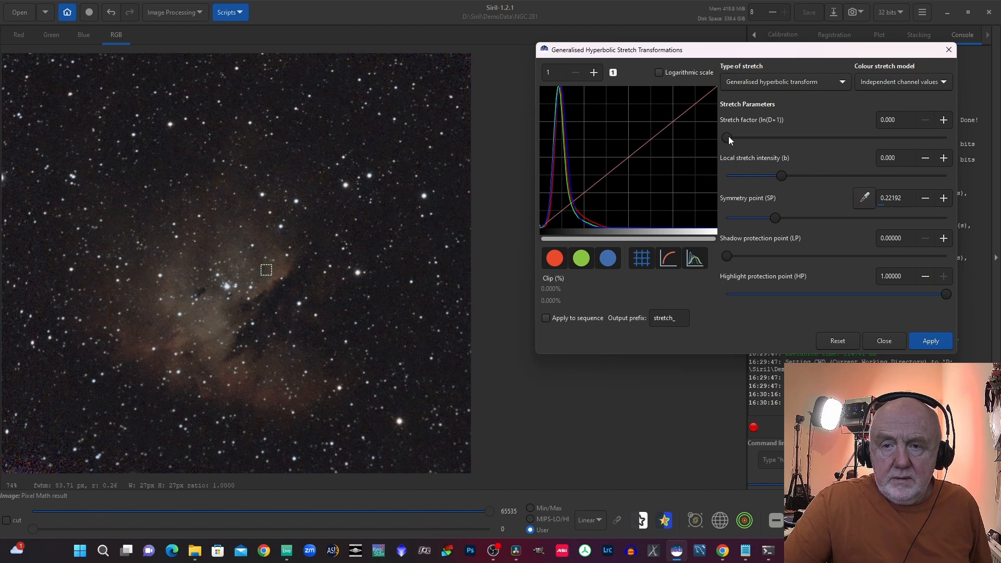
# Step: Apply a second hyperbolic stretch with symmetry point 0.22192 and stretch factor 0.931, and finish stretching
pyautogui.moveTo(729, 135); pyautogui.dragTo(745, 137)
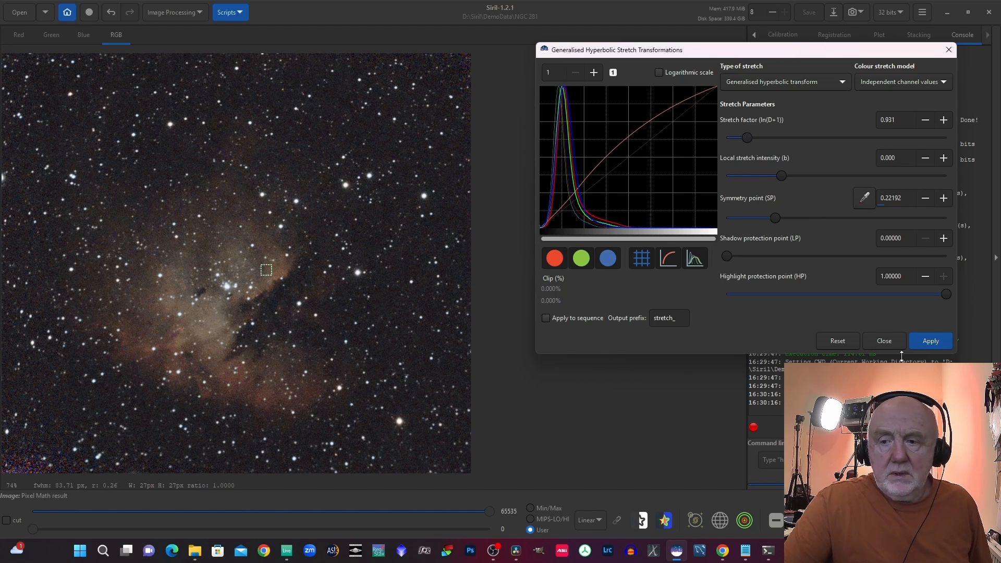
pyautogui.click(930, 342)
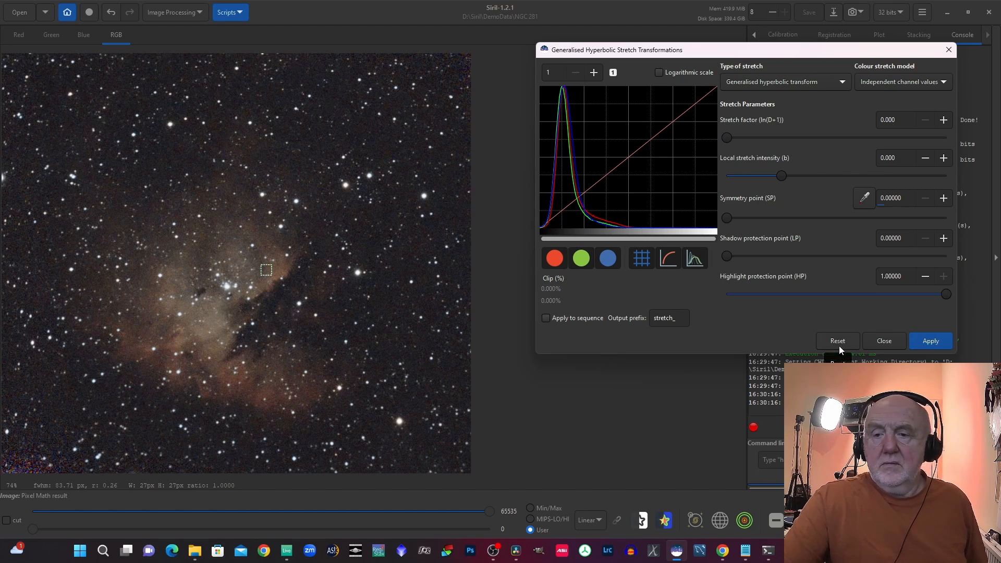
pyautogui.click(884, 341)
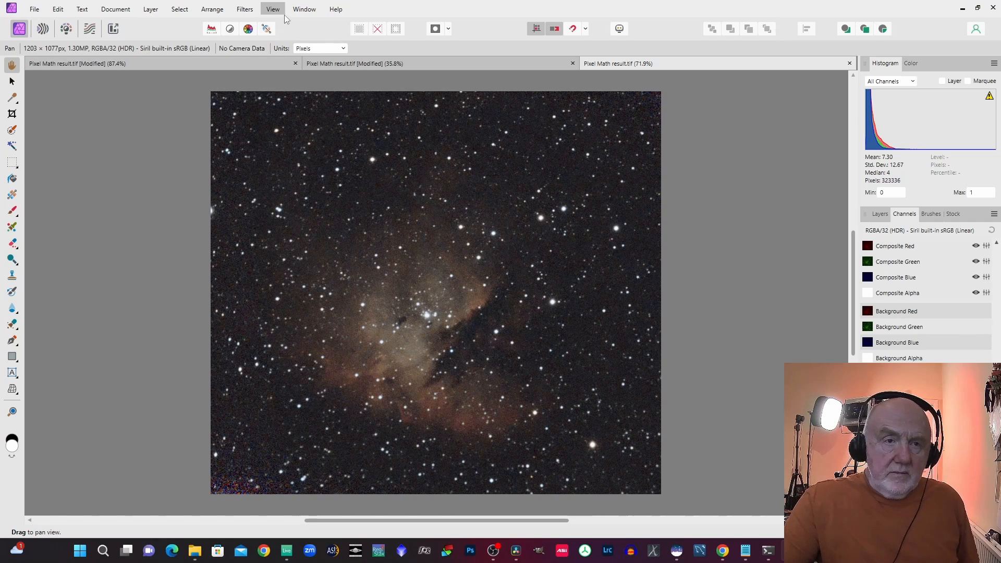
# Step: In Affinity Photo, apply RC-Astro NoiseXTerminator to the NGC 281 image with Denoise 70% and Detail 21, and inspect the stars and background
pyautogui.click(245, 8)
pyautogui.moveTo(290, 146)
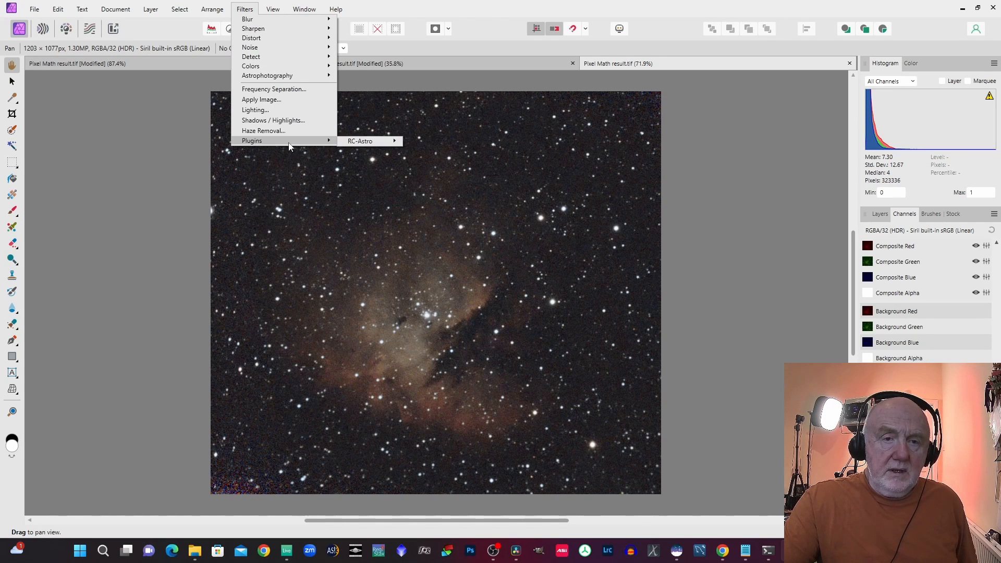
pyautogui.moveTo(361, 143)
pyautogui.click(446, 143)
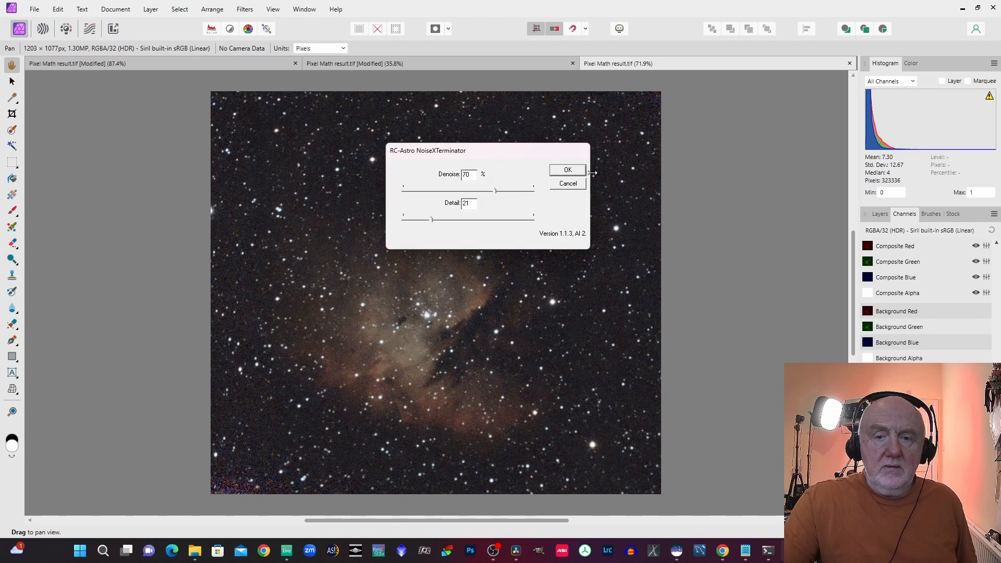
pyautogui.click(567, 170)
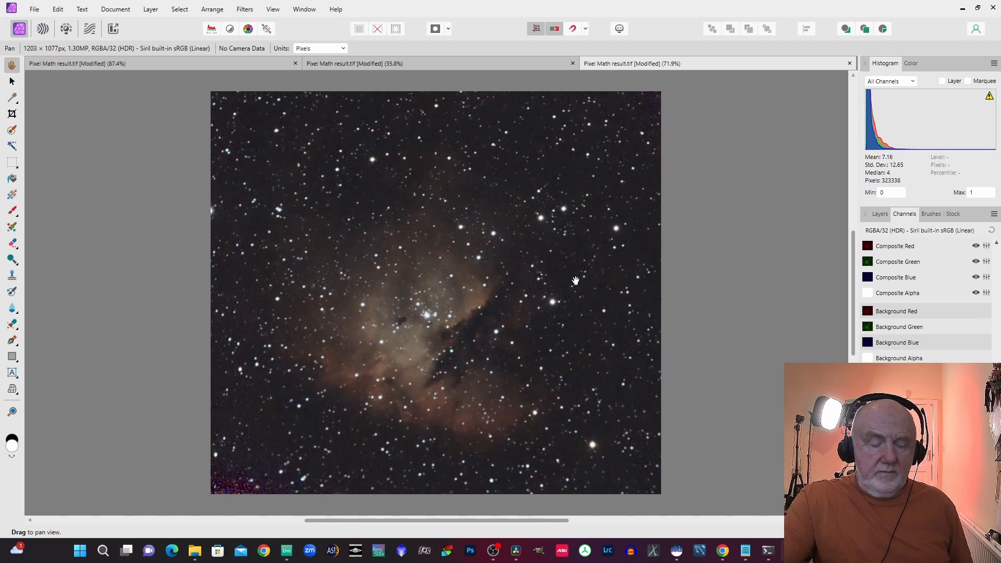
pyautogui.scroll(3, 576, 281)
pyautogui.scroll(2, 567, 259)
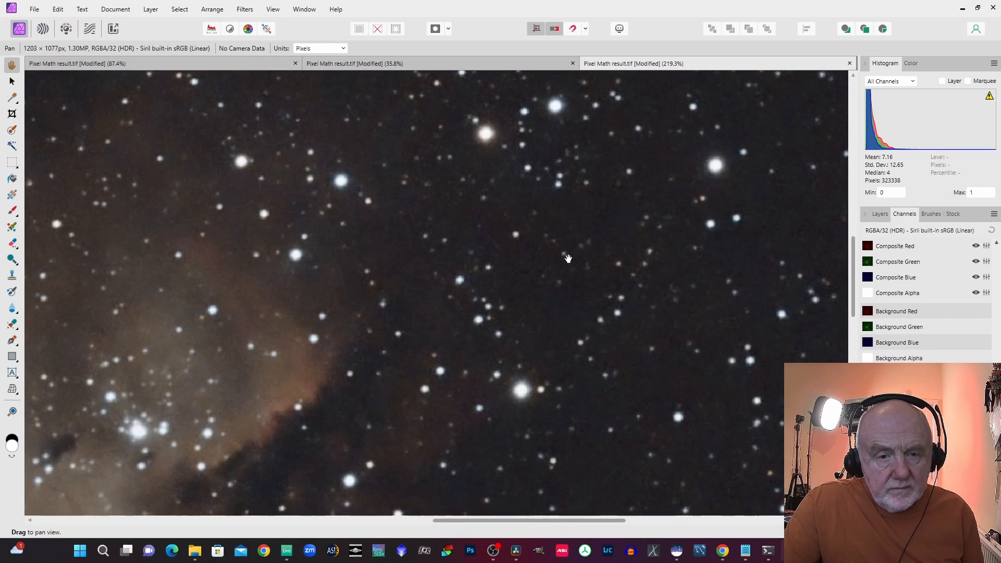
pyautogui.scroll(-2, 568, 259)
pyautogui.scroll(-2, 568, 259)
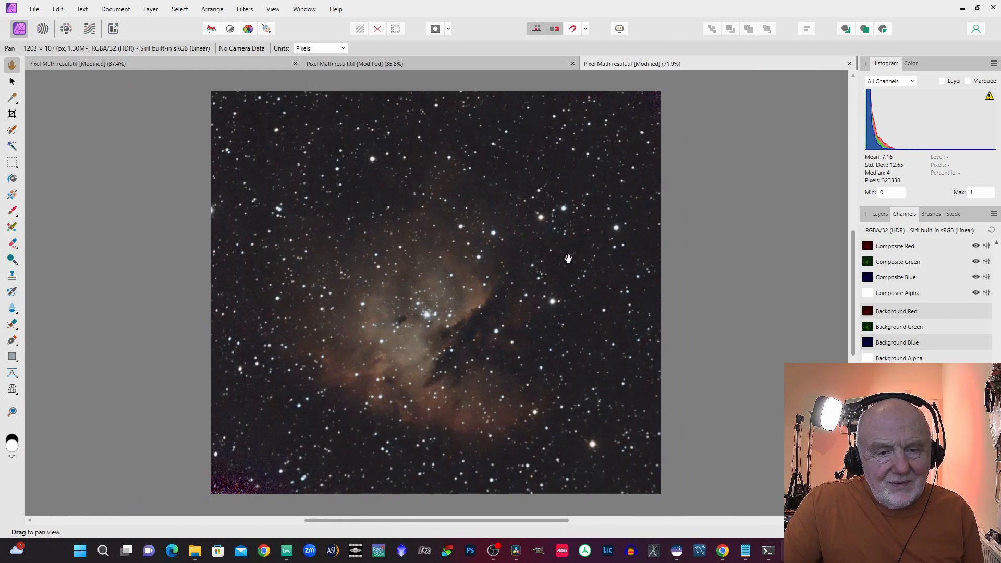
pyautogui.scroll(1, 568, 258)
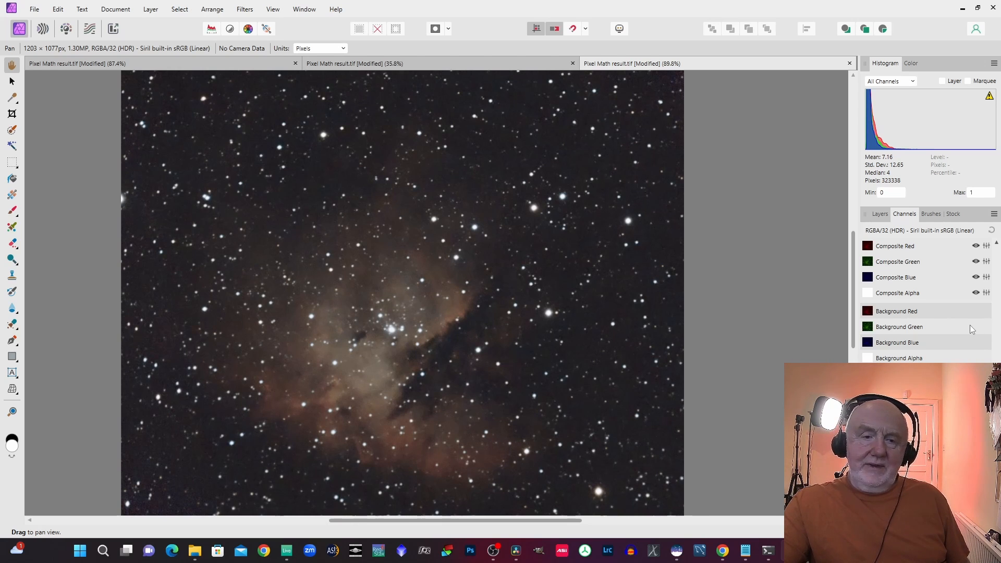
# Step: Develop the NGC 281 image with a Curves adjustment that raises the highlights and midtones using two points
pyautogui.click(67, 28)
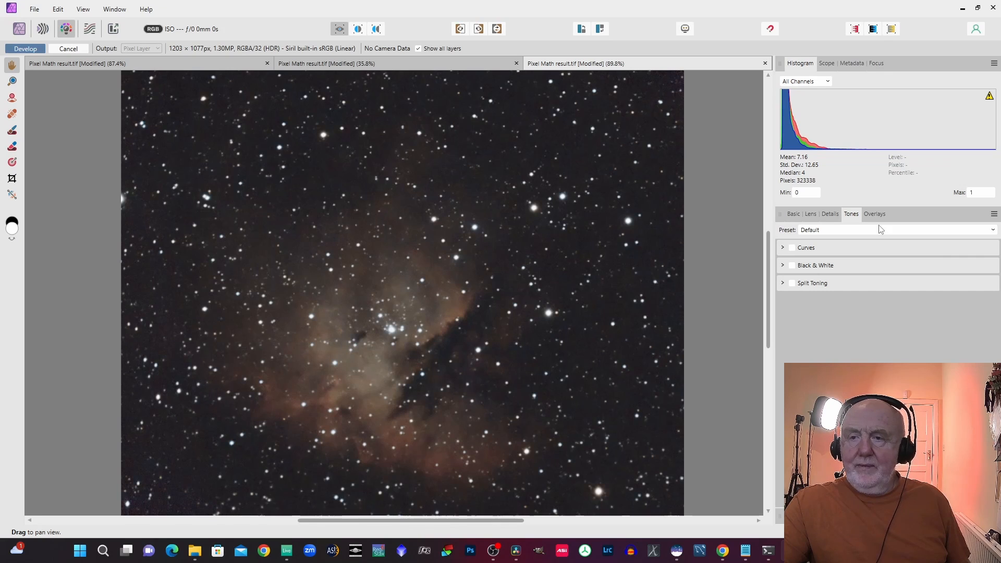
pyautogui.click(793, 248)
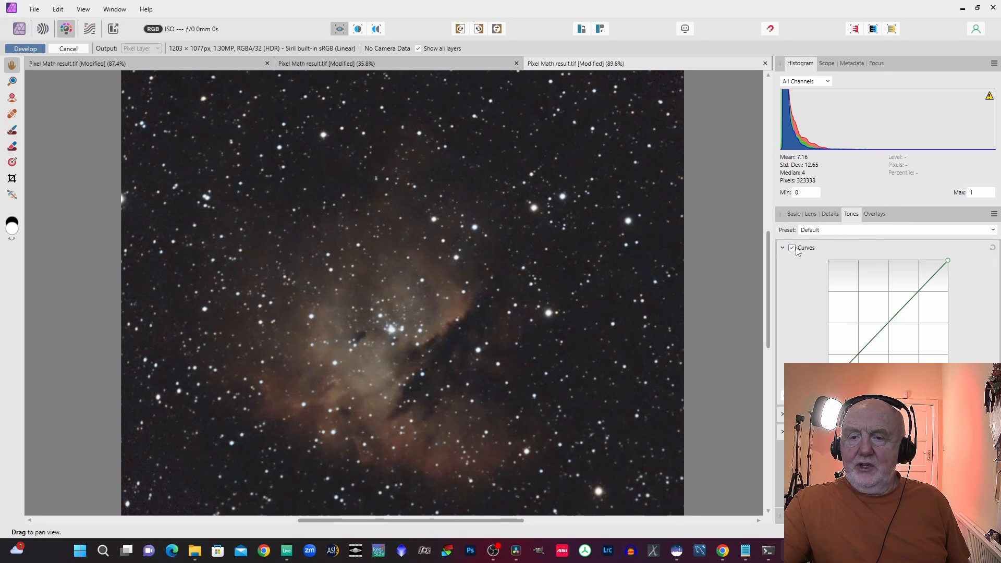
pyautogui.moveTo(902, 309); pyautogui.dragTo(902, 283)
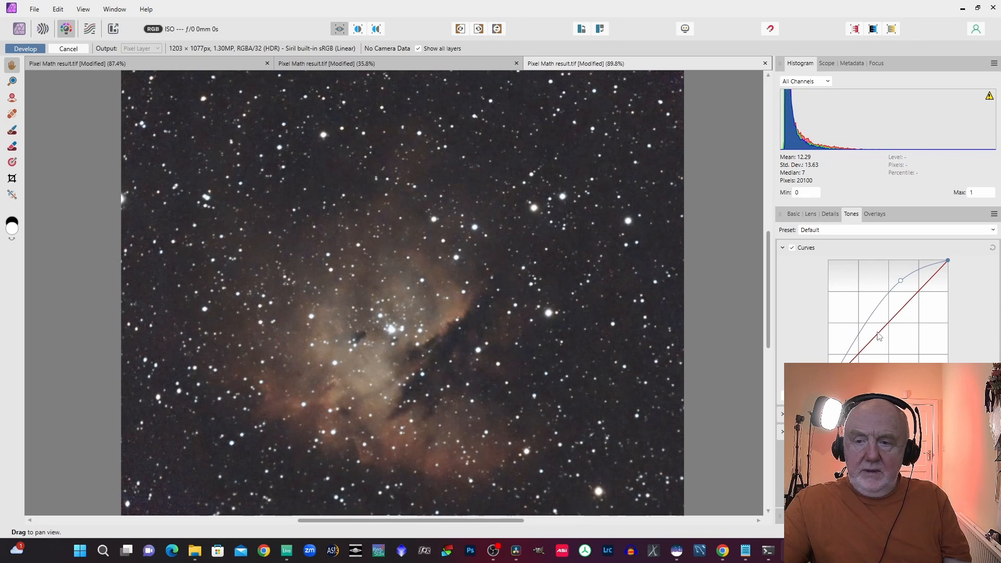
pyautogui.moveTo(860, 336); pyautogui.dragTo(862, 326)
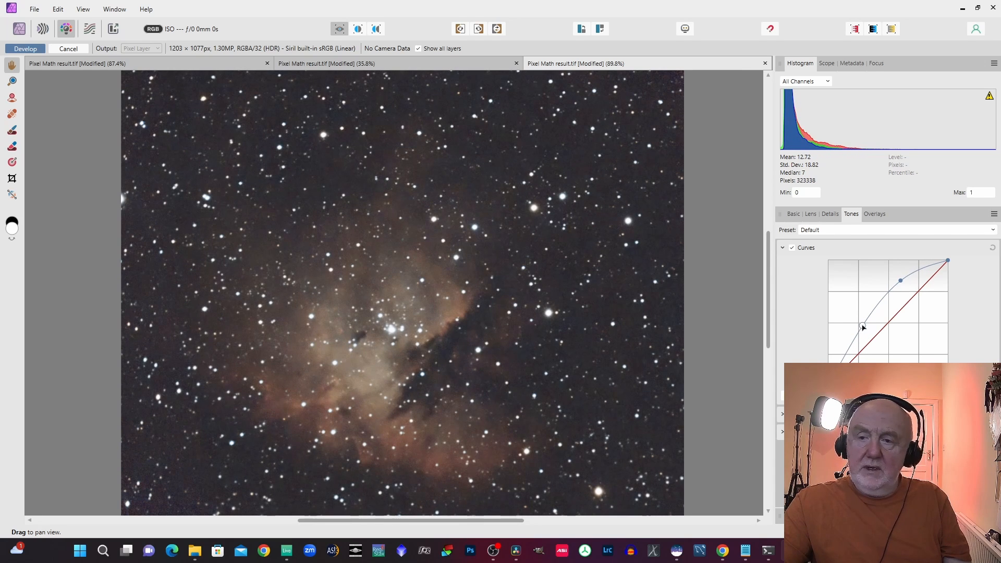
pyautogui.click(26, 49)
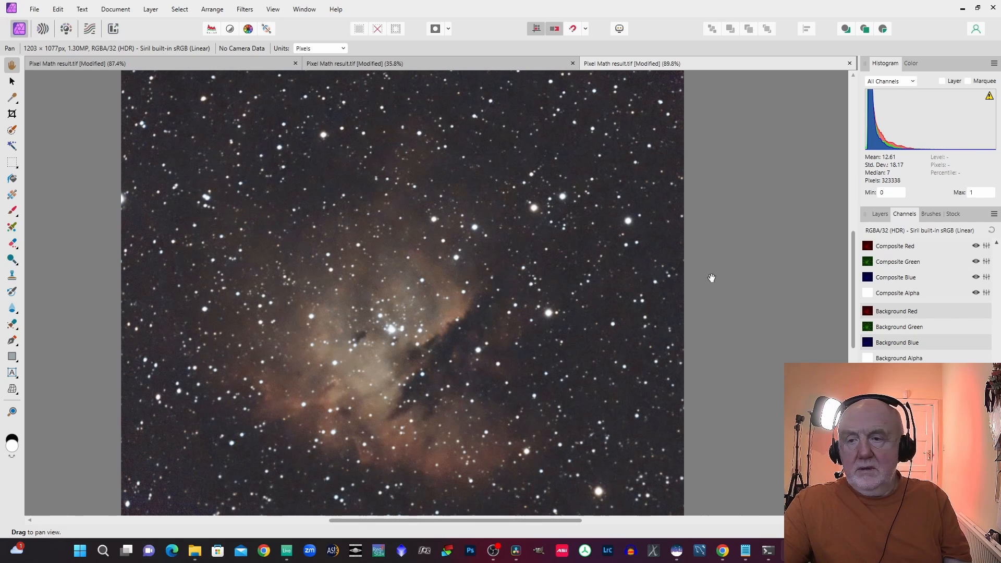
# Step: Develop the NGC 281 image with a Curves adjustment that pulls the green channel's midtones slightly down
pyautogui.click(66, 29)
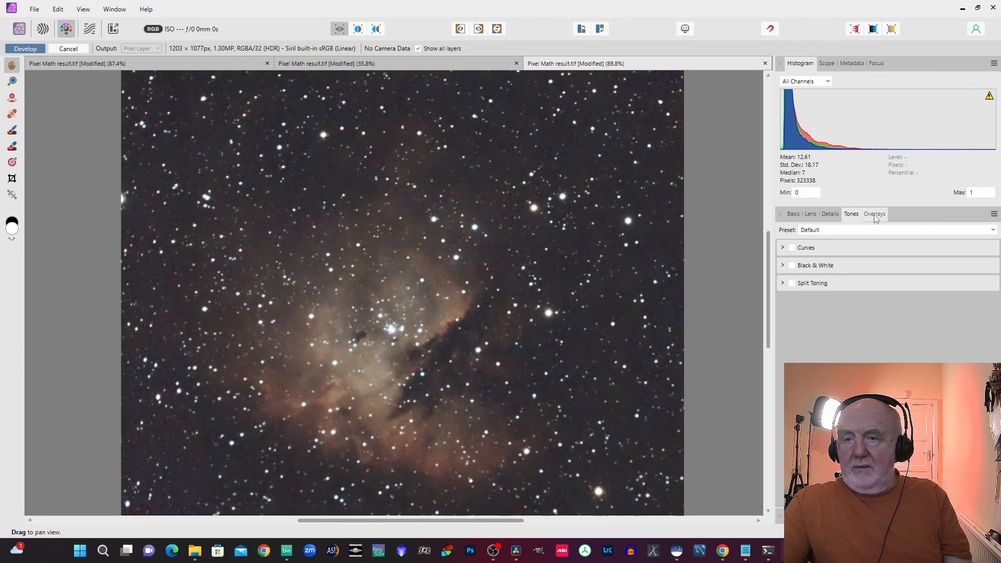
pyautogui.click(791, 248)
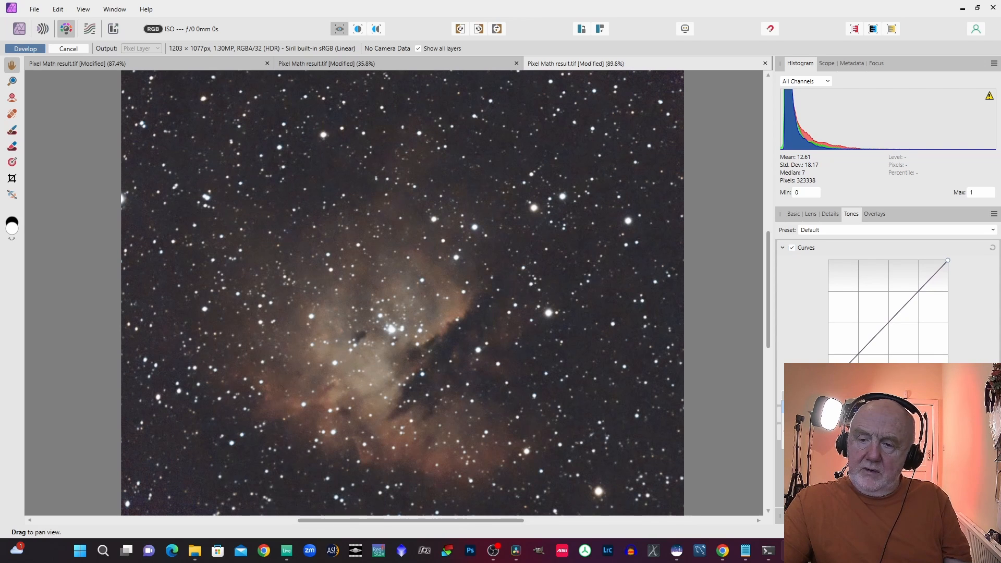
pyautogui.click(798, 431)
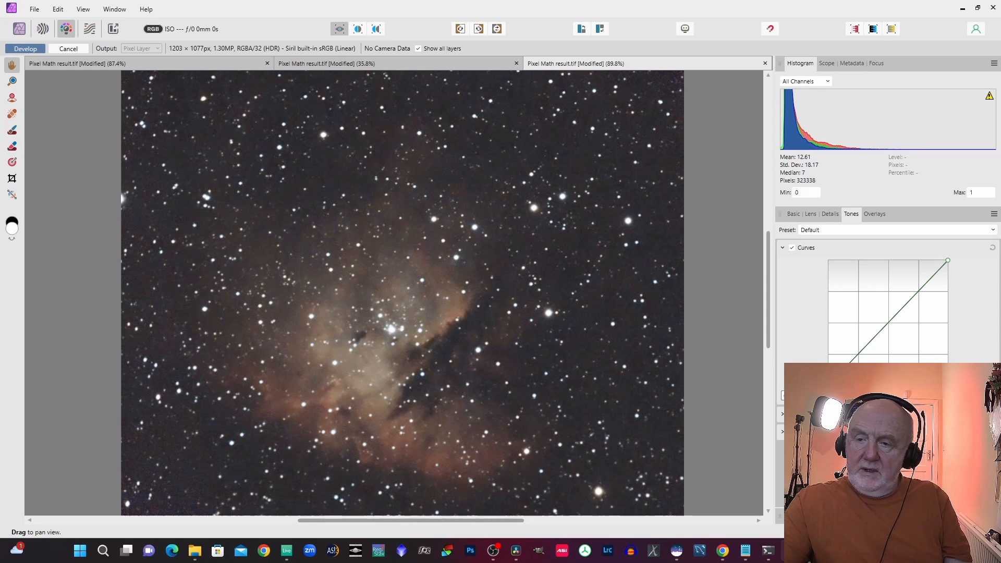
pyautogui.click(889, 324)
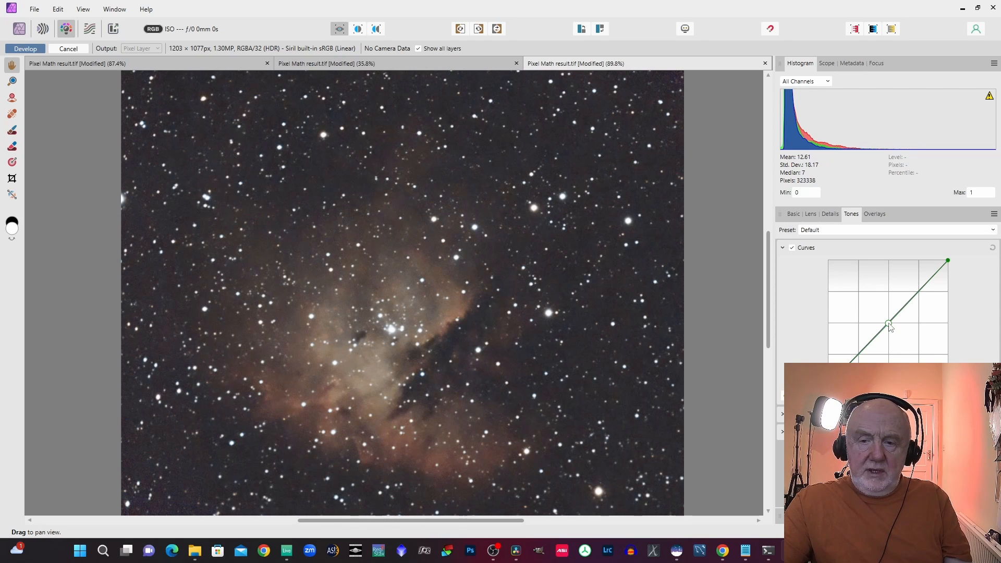
pyautogui.moveTo(889, 325); pyautogui.dragTo(894, 330)
pyautogui.moveTo(894, 330); pyautogui.dragTo(900, 334)
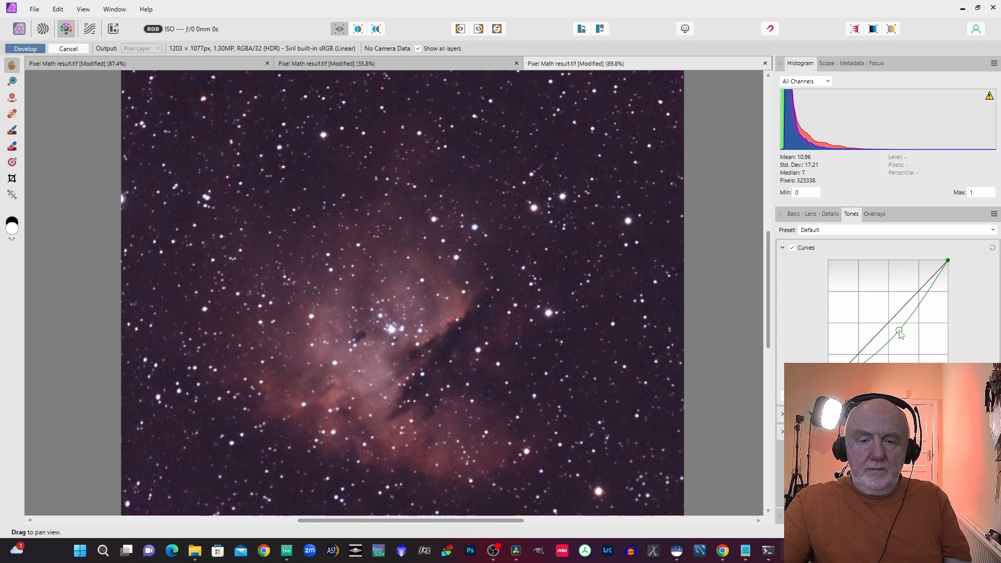
pyautogui.moveTo(901, 335); pyautogui.dragTo(900, 334)
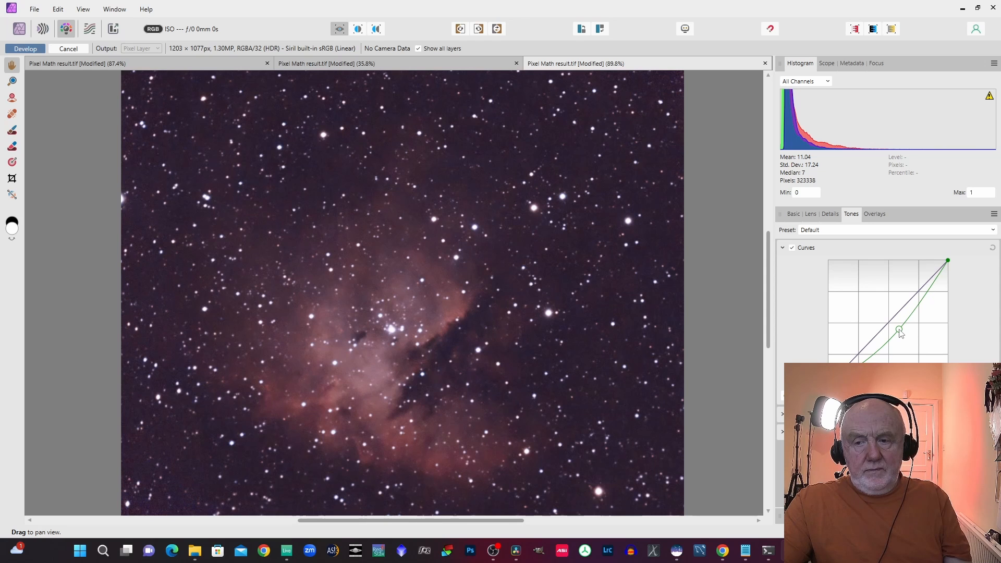
pyautogui.click(23, 49)
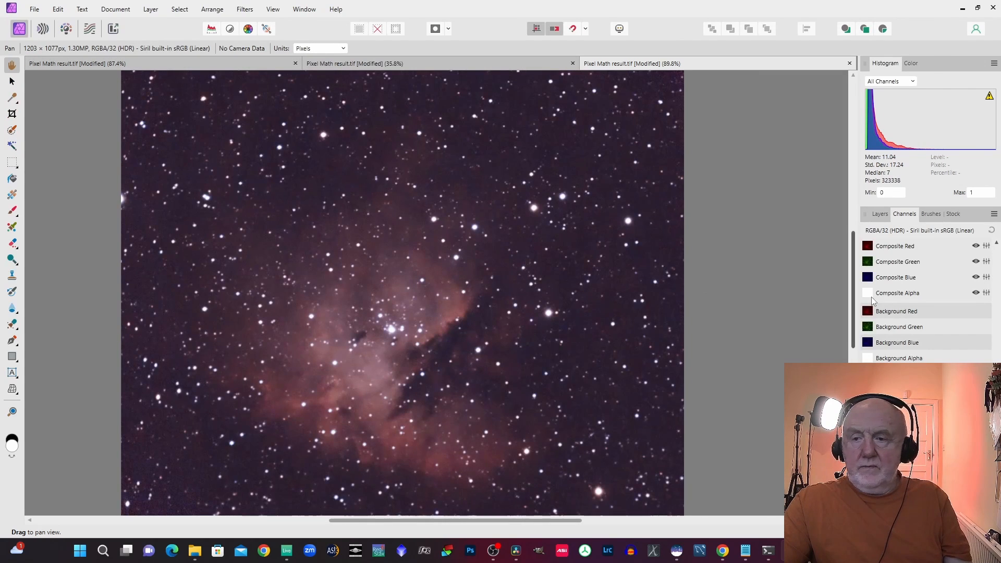
# Step: Develop the image with a master Curves adjustment, anchoring the highlights and midtones and slightly lowering the deep shadows to darken the background
pyautogui.click(67, 29)
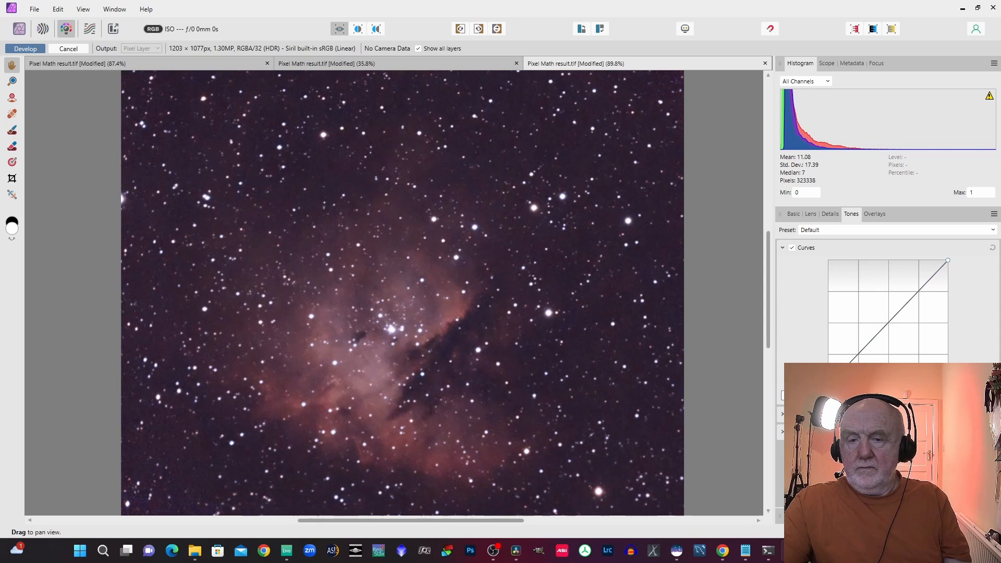
pyautogui.click(919, 290)
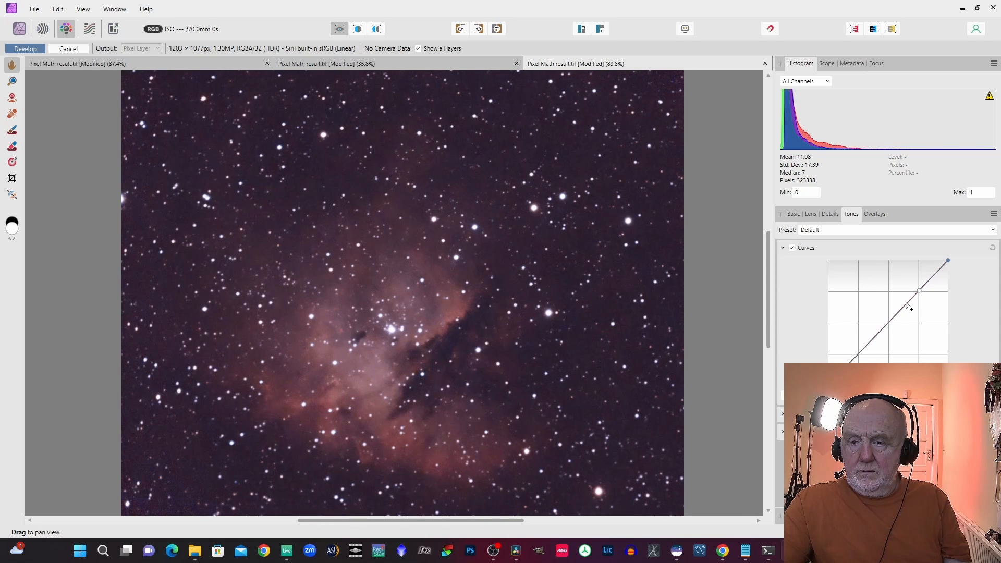
pyautogui.click(887, 324)
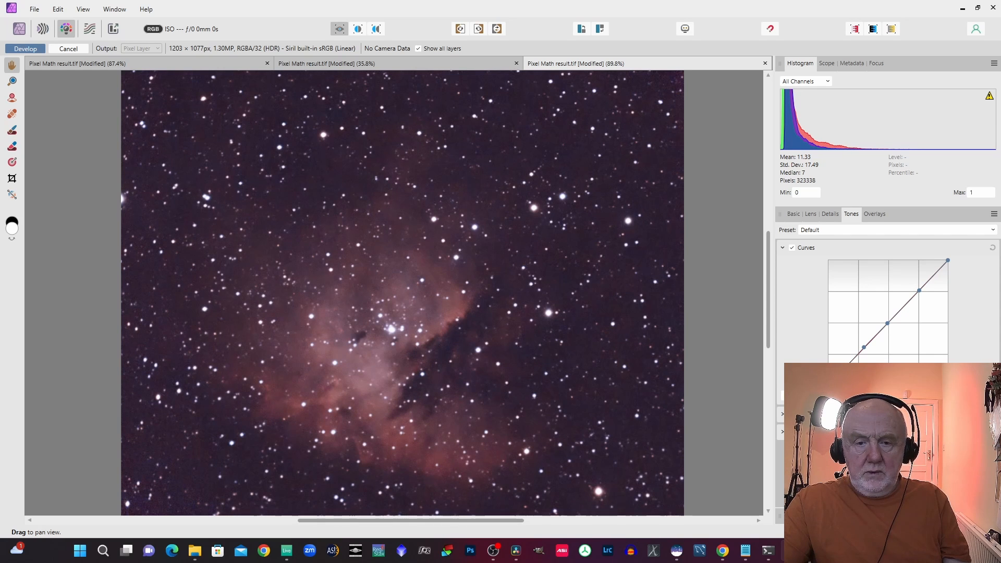
pyautogui.moveTo(838, 375); pyautogui.dragTo(839, 378)
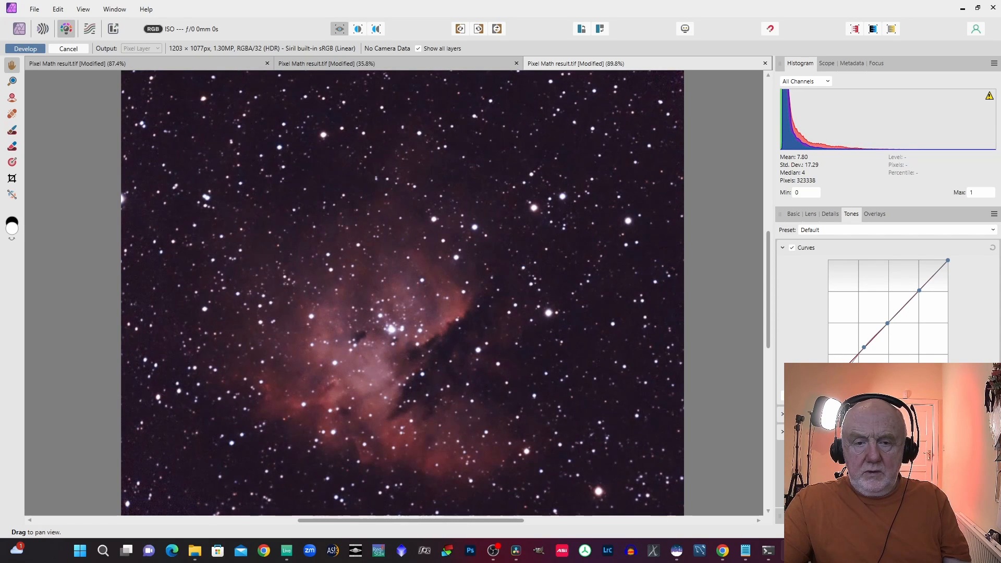
pyautogui.moveTo(839, 378); pyautogui.dragTo(839, 376)
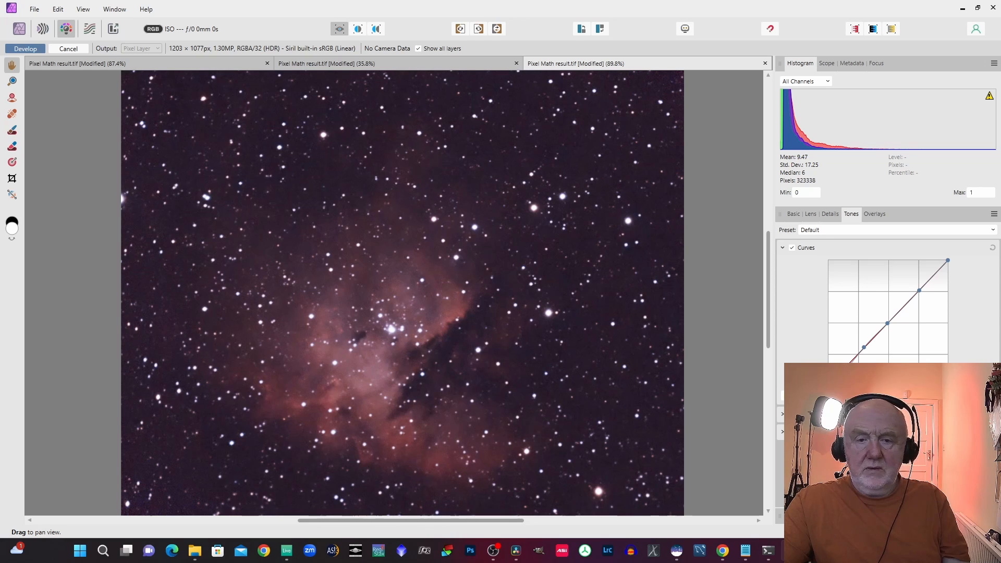
pyautogui.click(21, 49)
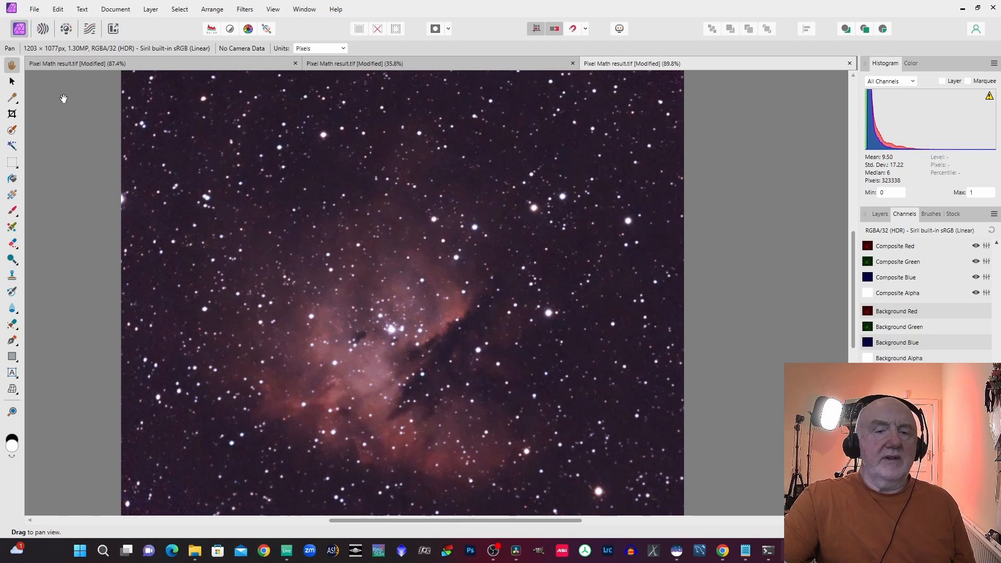
# Step: Export the finished NGC 281 image as a TIFF with the TIFF RGB 8-bit preset
pyautogui.click(35, 8)
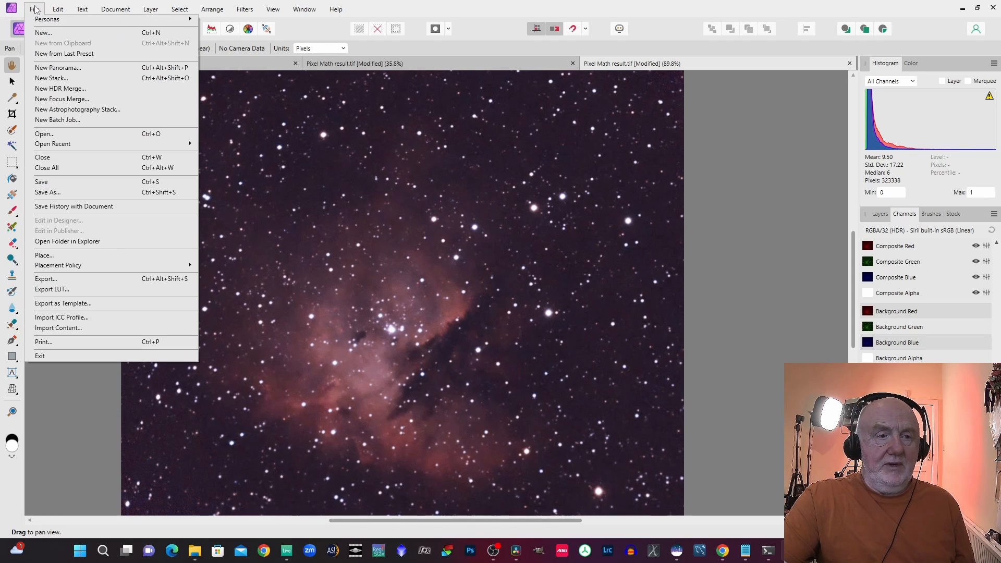
pyautogui.click(53, 280)
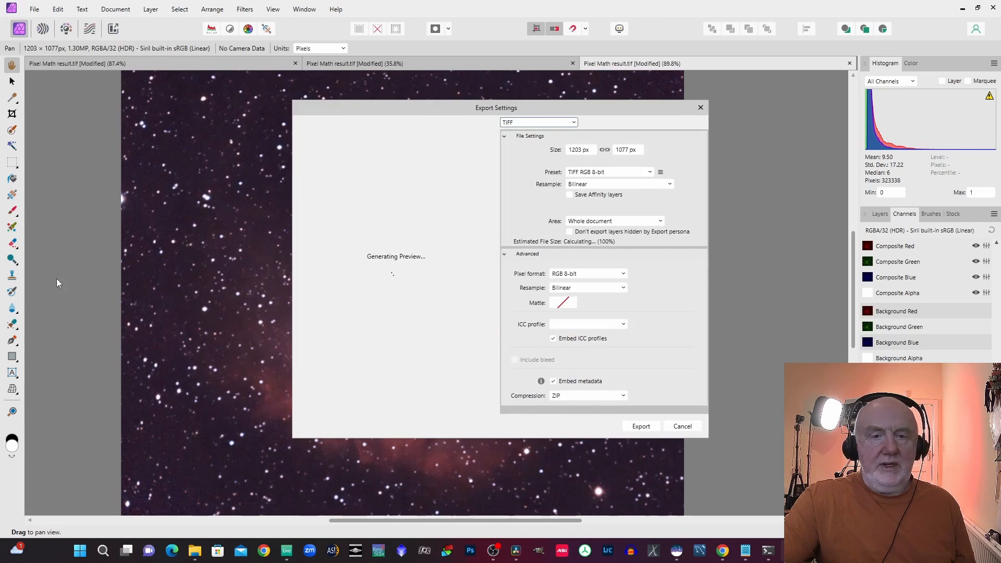
pyautogui.click(642, 427)
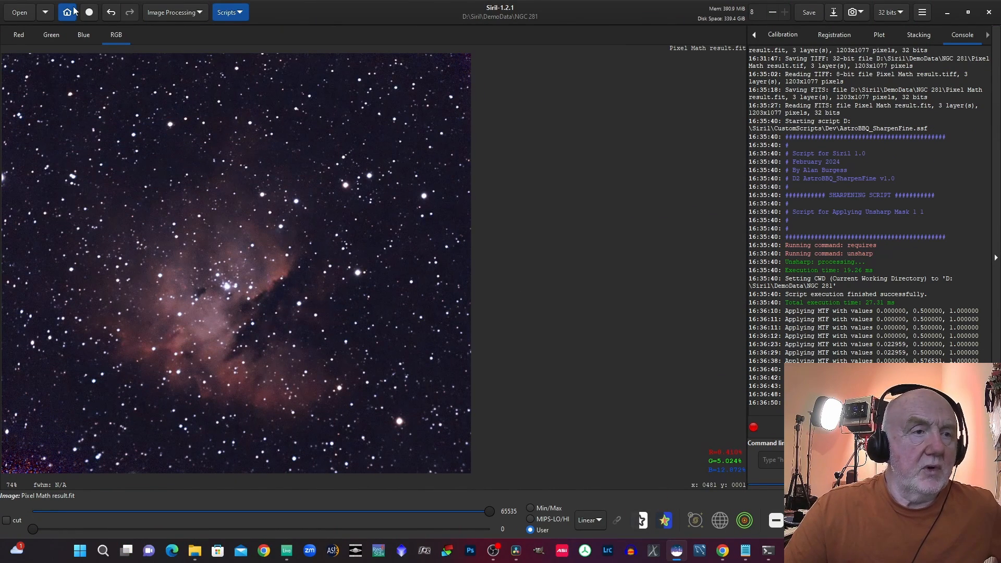
# Step: In Siril, set the working directory to the DemoData IC434 folder and open the stacked result FITS file in it
pyautogui.click(67, 11)
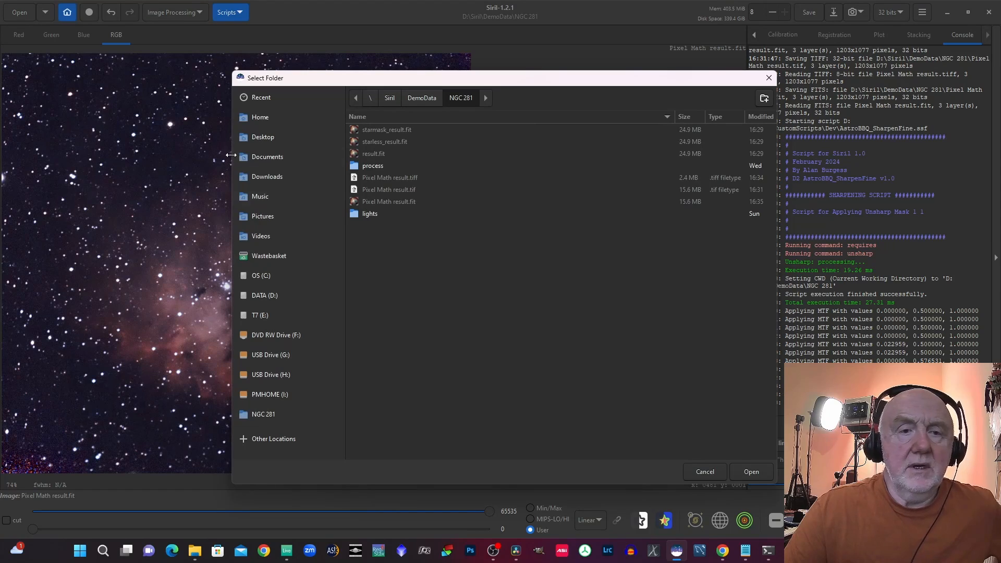
pyautogui.click(412, 97)
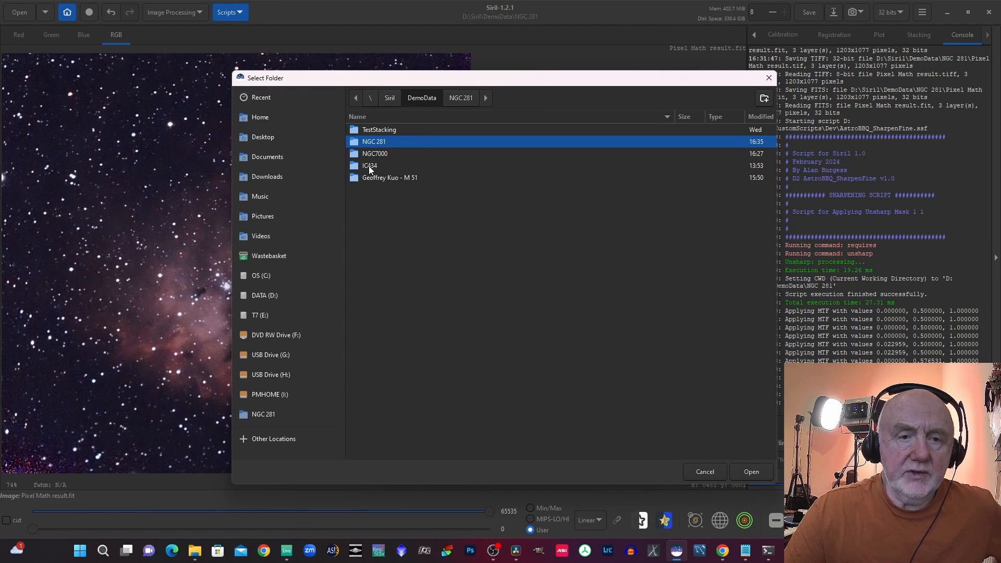
pyautogui.click(369, 169)
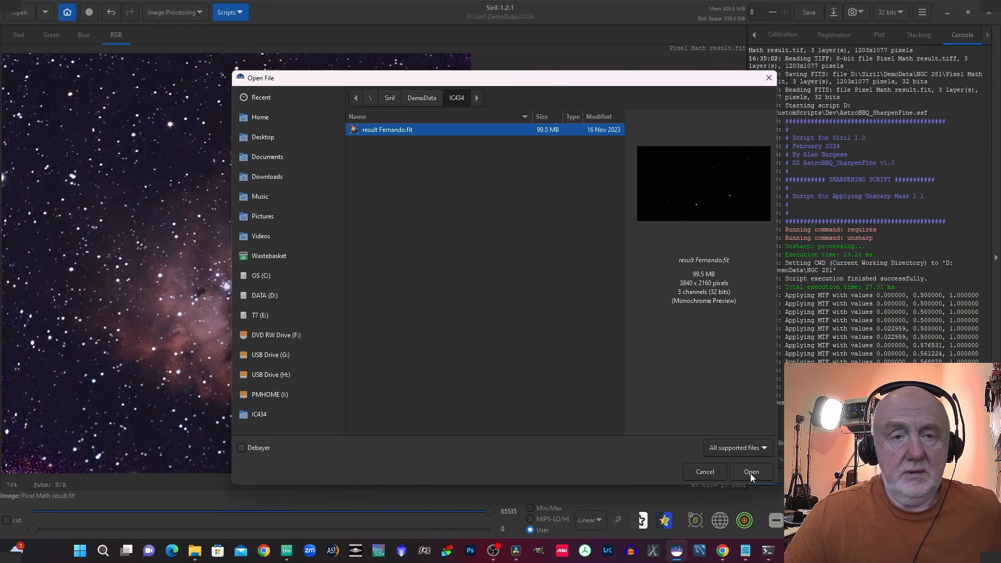
pyautogui.click(750, 473)
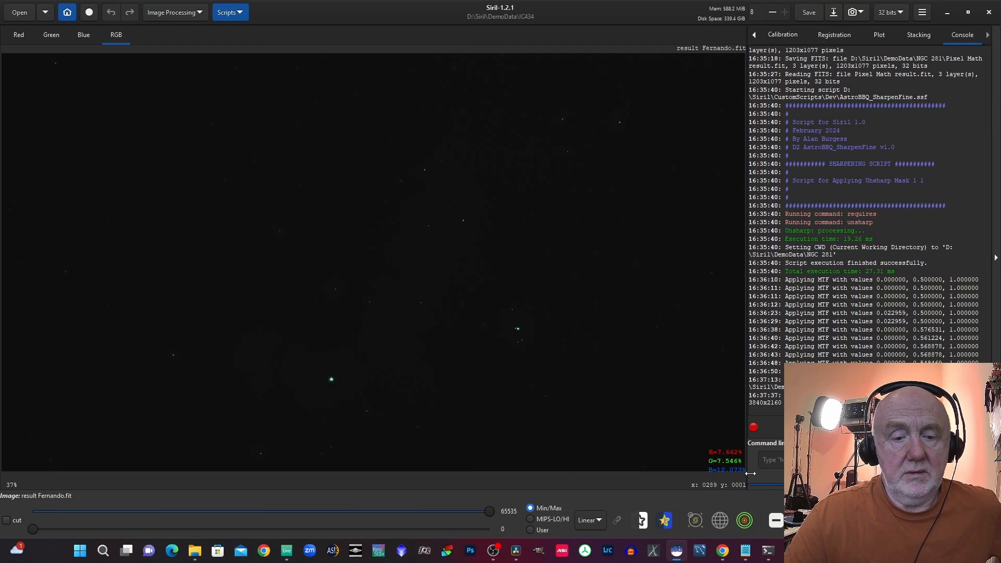
# Step: Preview the IC434 image in AutoStretch display mode and return the display to Linear
pyautogui.click(592, 523)
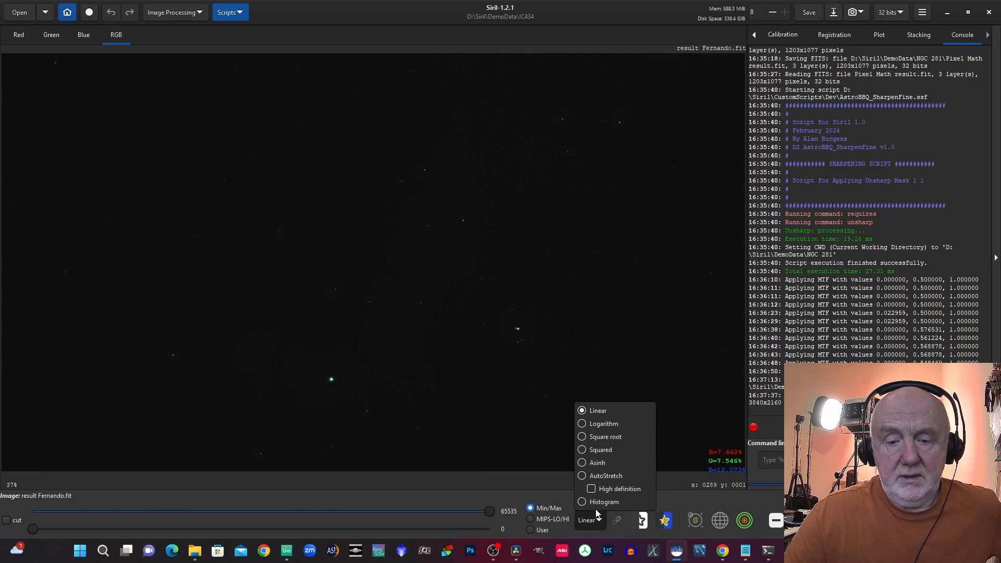
pyautogui.click(582, 476)
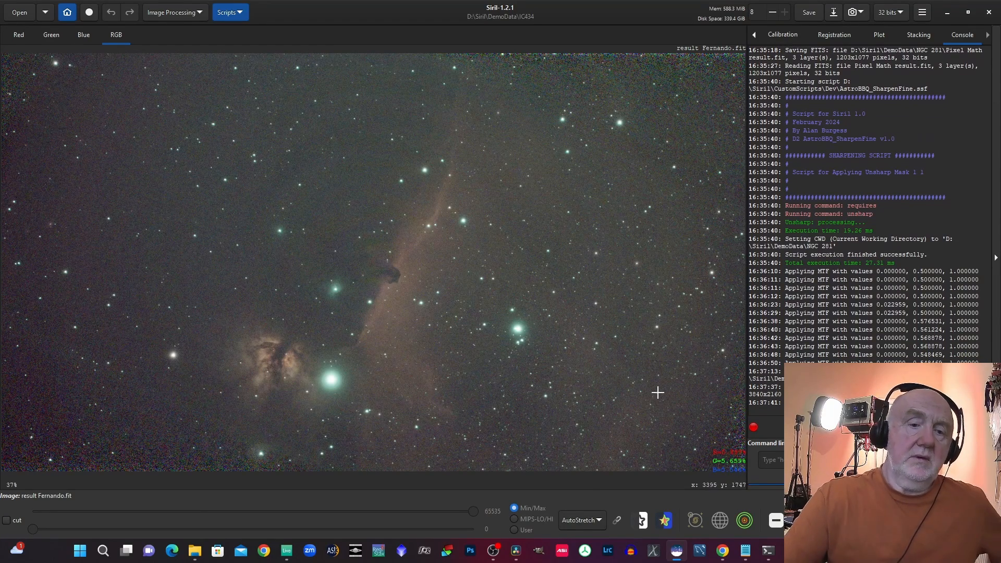
pyautogui.click(582, 520)
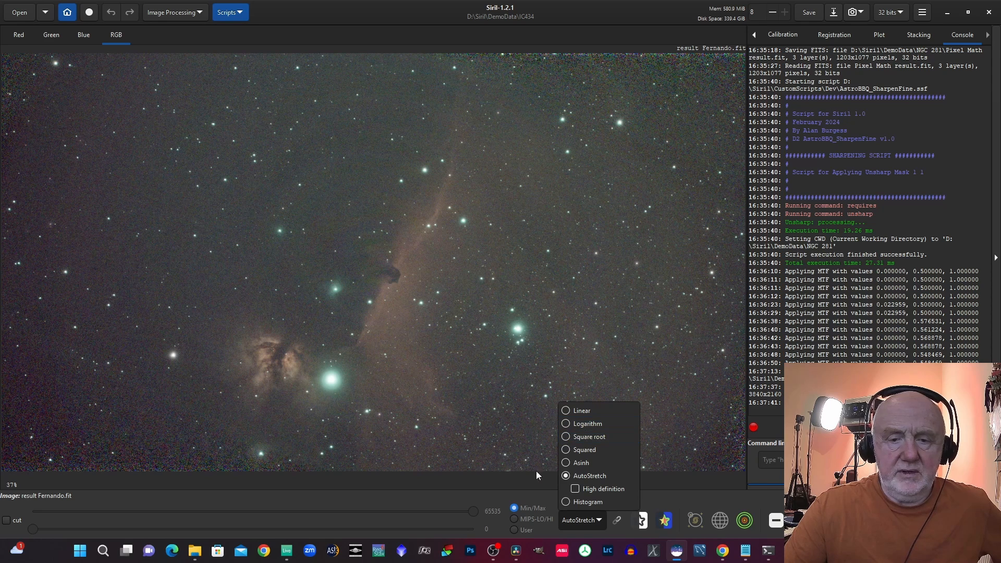
pyautogui.click(568, 412)
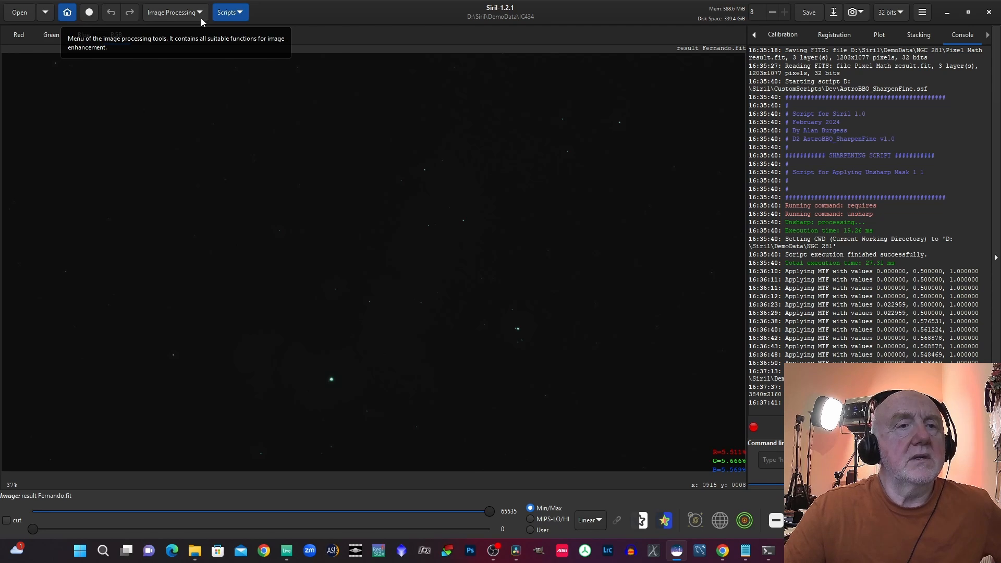
# Step: Start a Photometric Color Calibration and look up IC434 on the SIMBAD server as the target
pyautogui.click(227, 15)
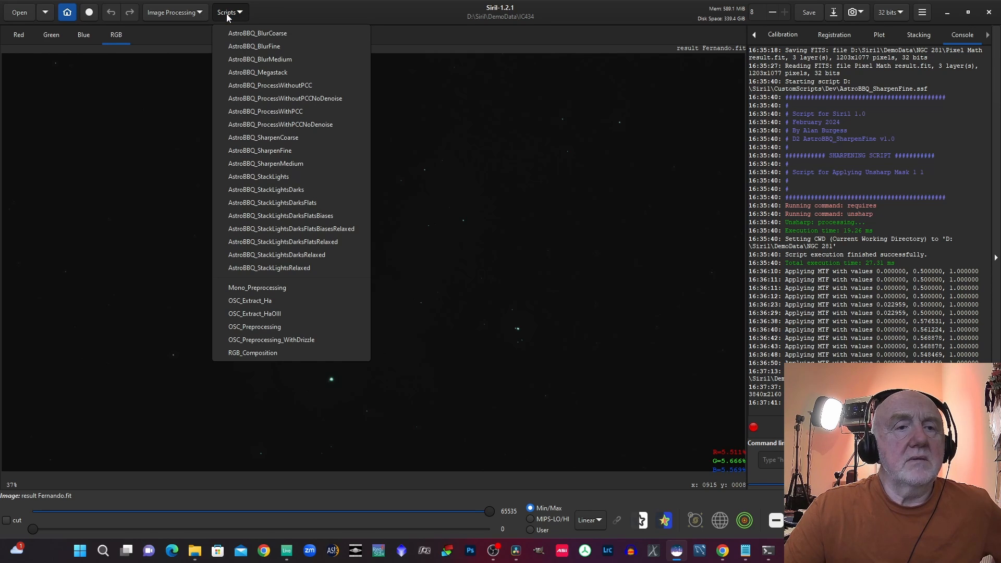
pyautogui.click(227, 14)
pyautogui.click(158, 16)
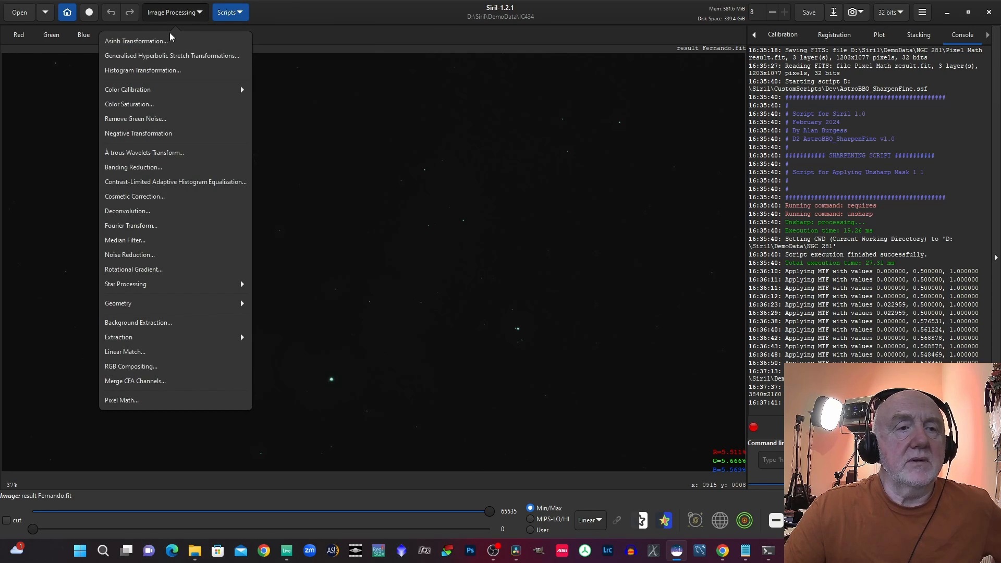
pyautogui.click(176, 91)
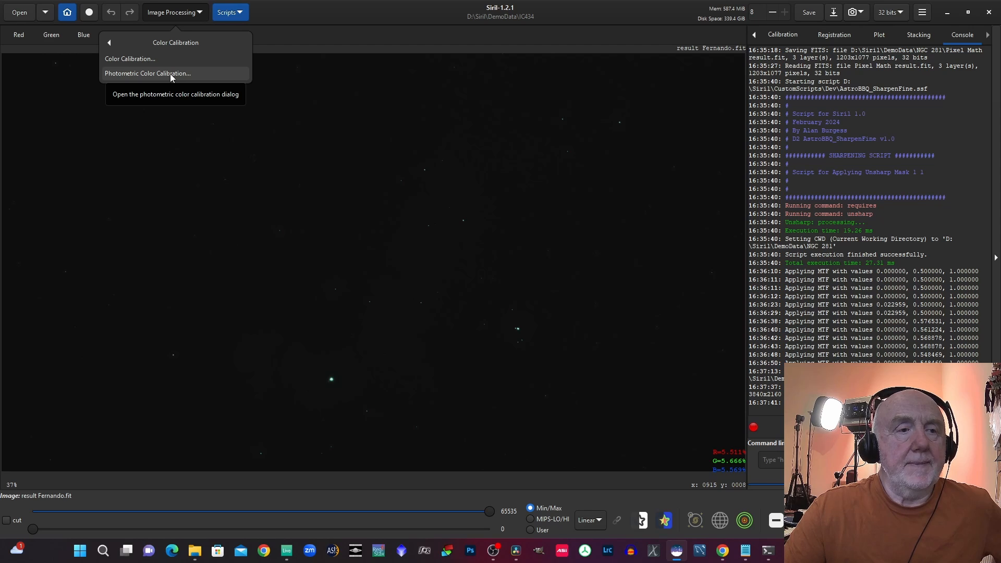
pyautogui.click(170, 74)
pyautogui.moveTo(413, 132); pyautogui.dragTo(338, 118)
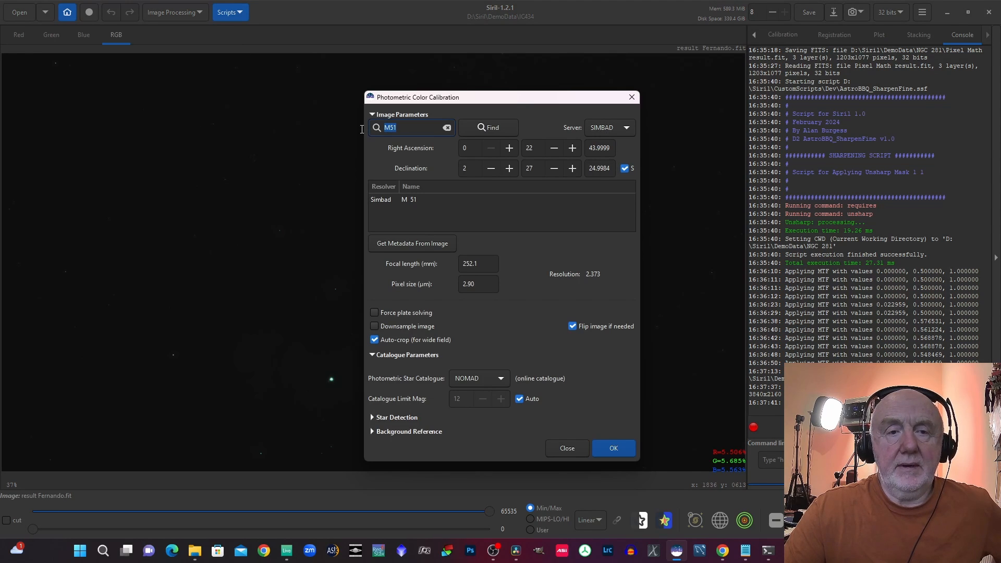
pyautogui.write('IC')
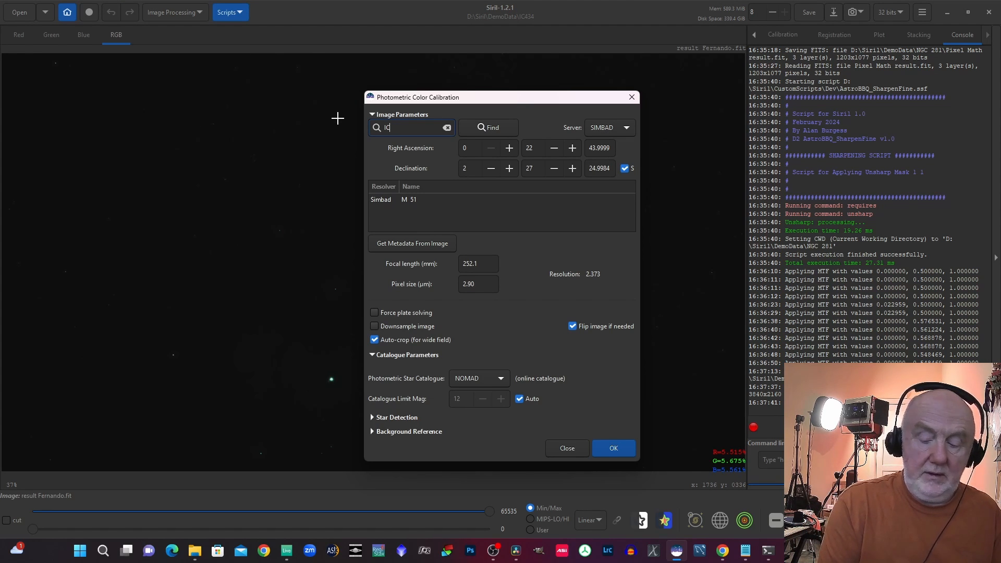
pyautogui.write('434')
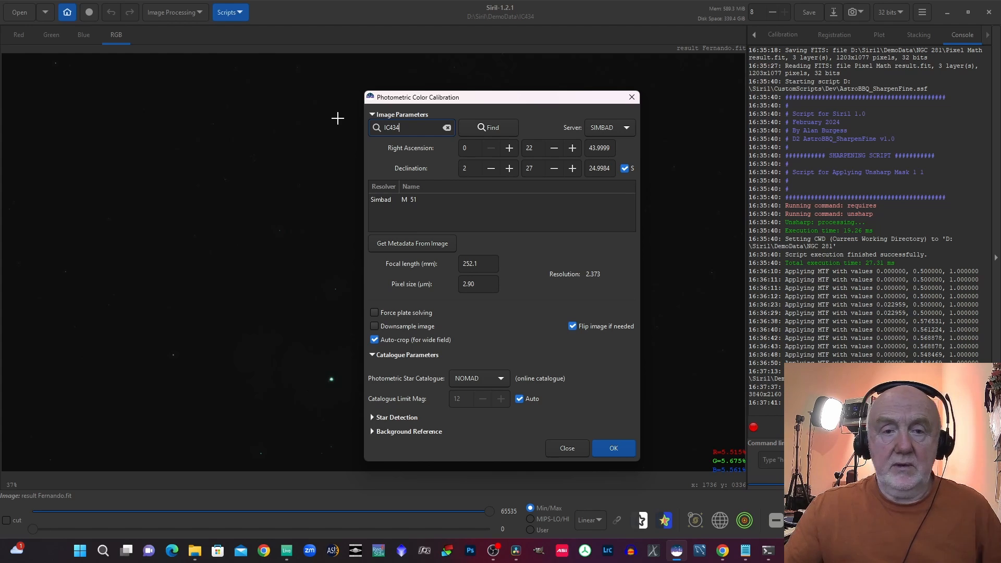
pyautogui.click(493, 129)
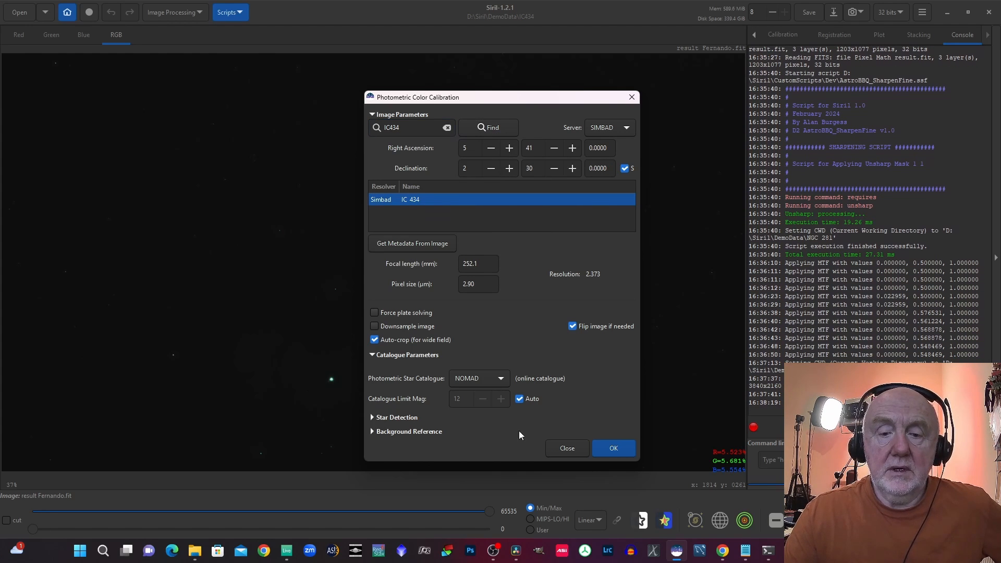
# Step: Run the photometric calibration with a 100 mm focal length and 1.45 µm pixel size, and preview the image in AutoStretch
pyautogui.write('1.45')
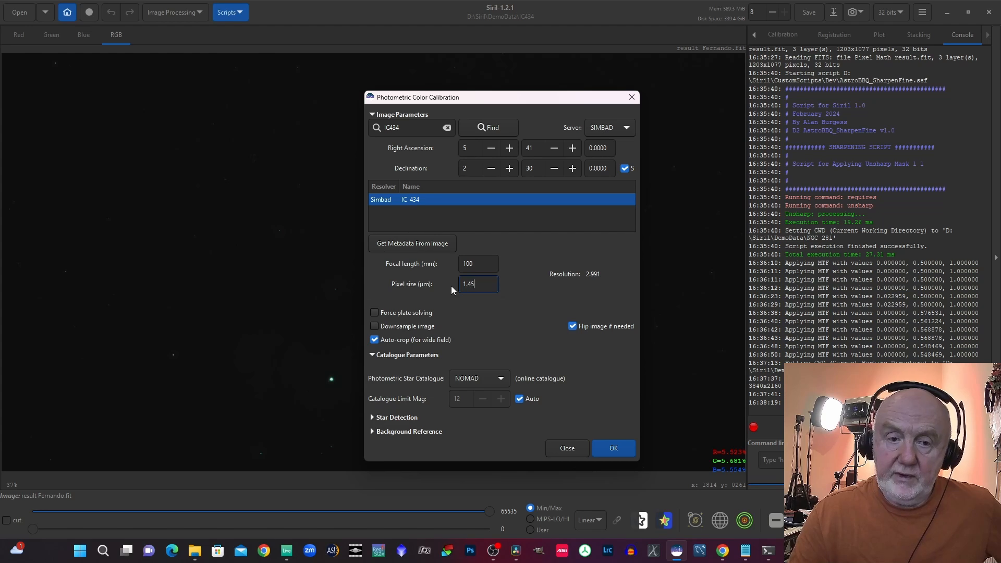
pyautogui.click(623, 451)
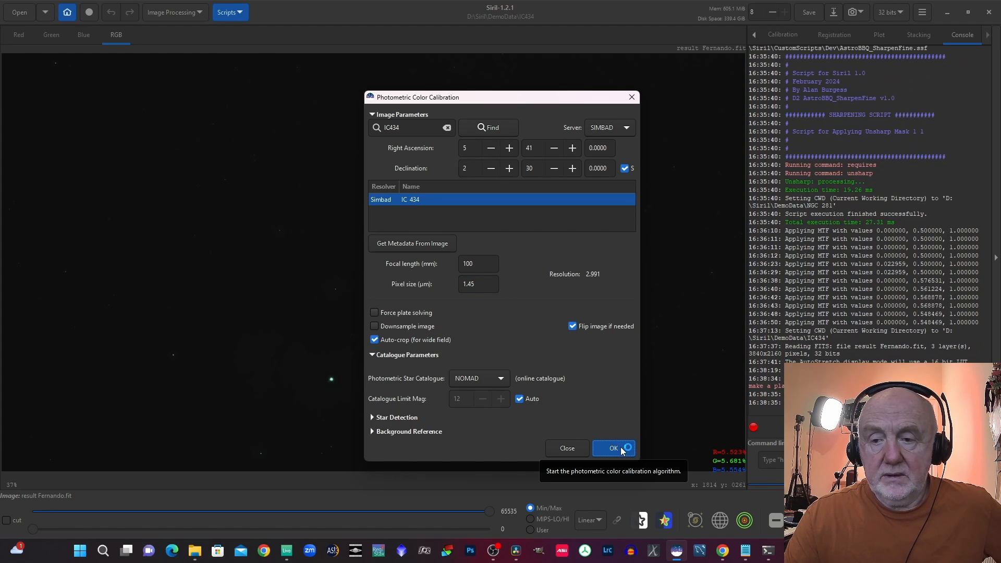
pyautogui.click(568, 449)
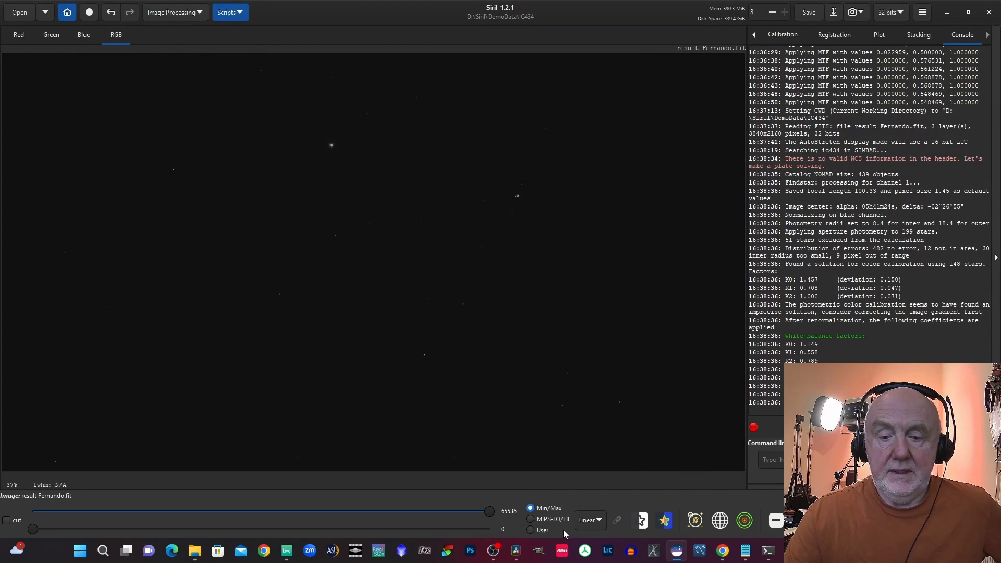
pyautogui.click(588, 521)
pyautogui.click(582, 475)
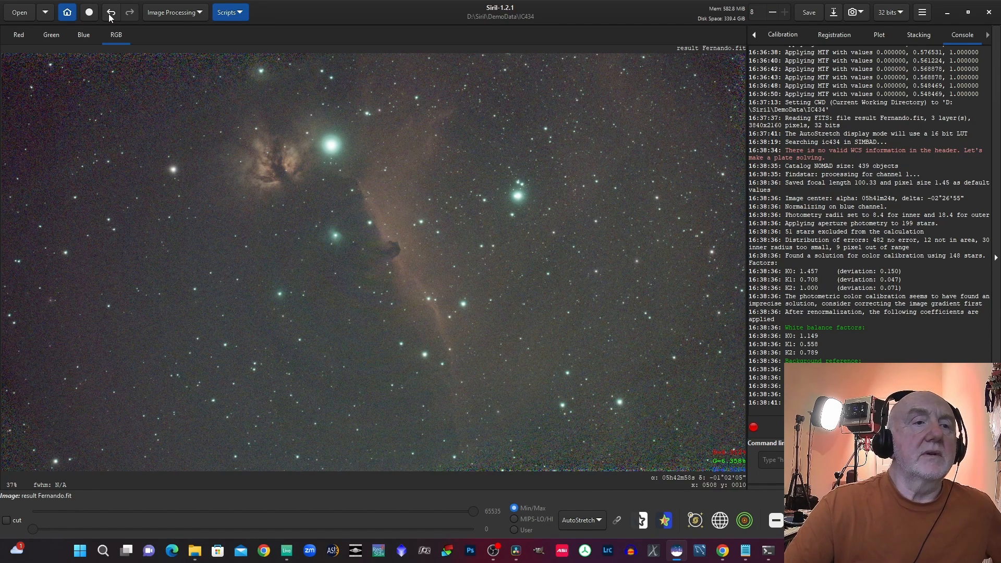
# Step: Rotate the IC434 image 90 degrees counter-clockwise
pyautogui.click(168, 12)
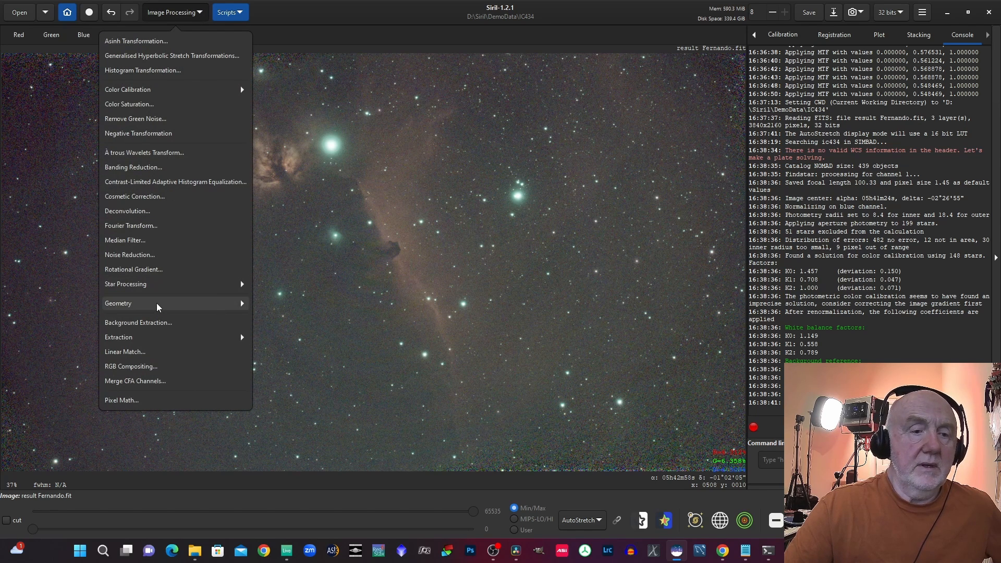
pyautogui.click(198, 304)
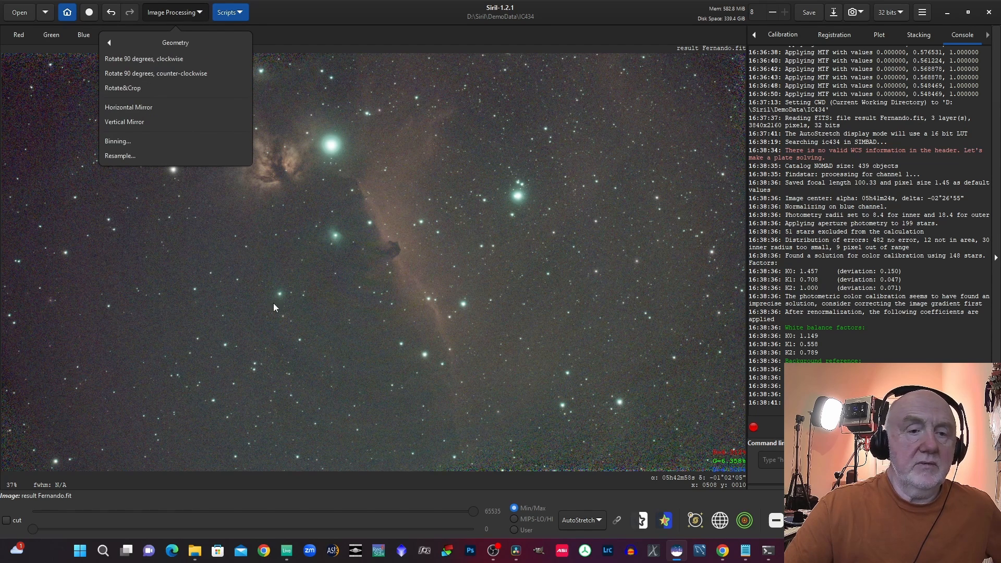
pyautogui.click(128, 75)
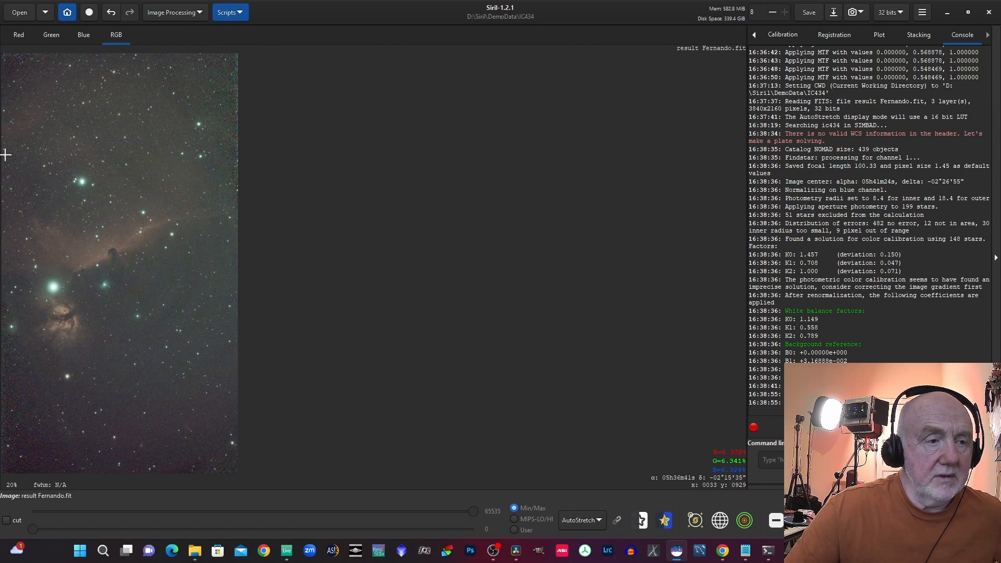
# Step: Crop the image to an area of about 2136 × 2487 px around the Horsehead and Flame nebulae, and return the display to Linear
pyautogui.moveTo(5, 154); pyautogui.dragTo(243, 398)
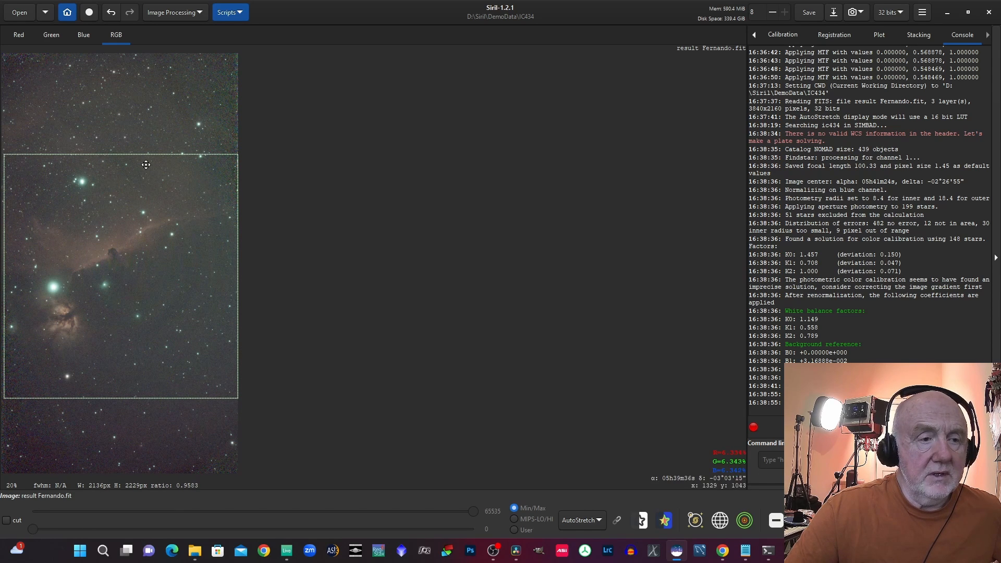
pyautogui.moveTo(136, 152); pyautogui.dragTo(130, 126)
pyautogui.moveTo(142, 160); pyautogui.dragTo(140, 161)
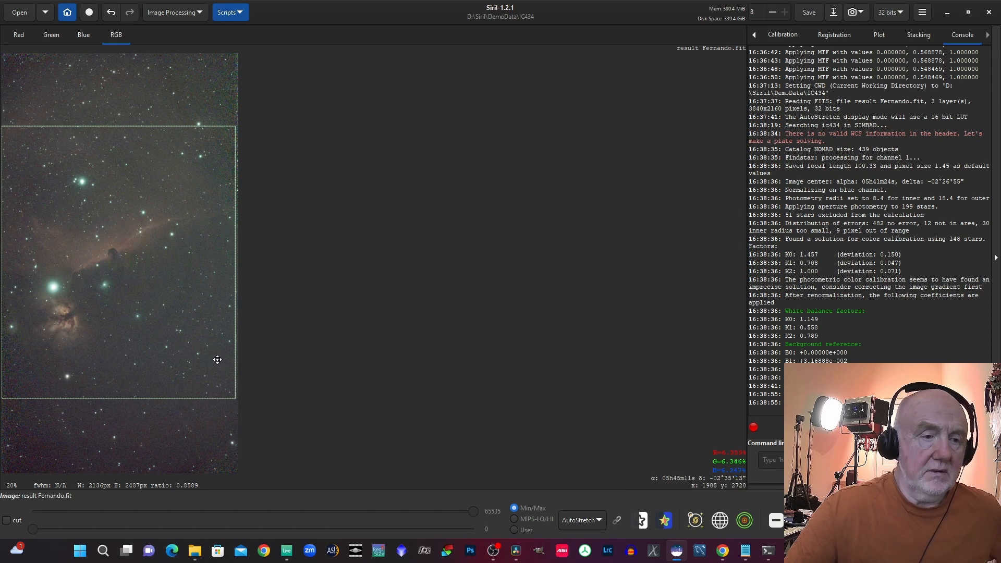
pyautogui.rightClick(144, 338)
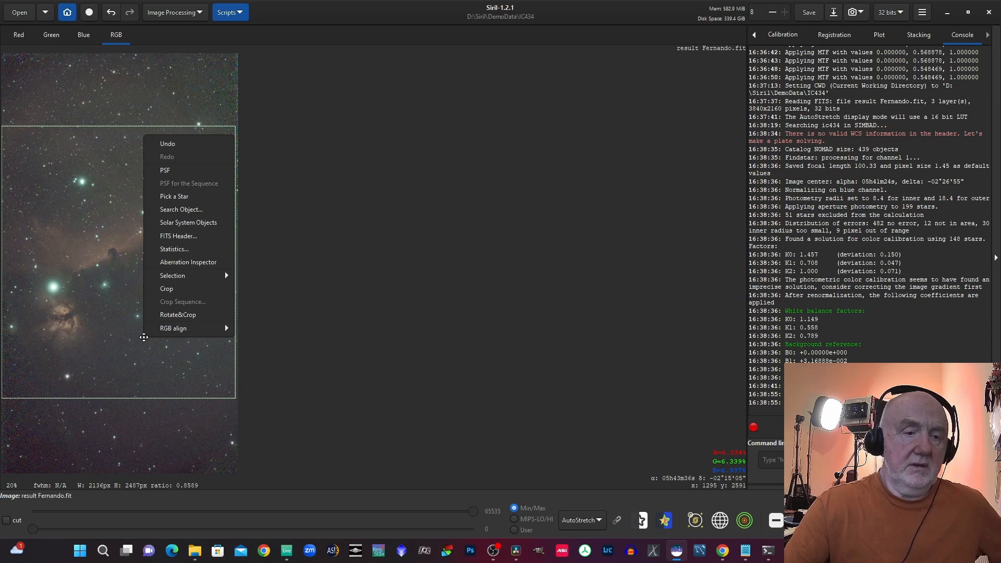
pyautogui.click(184, 290)
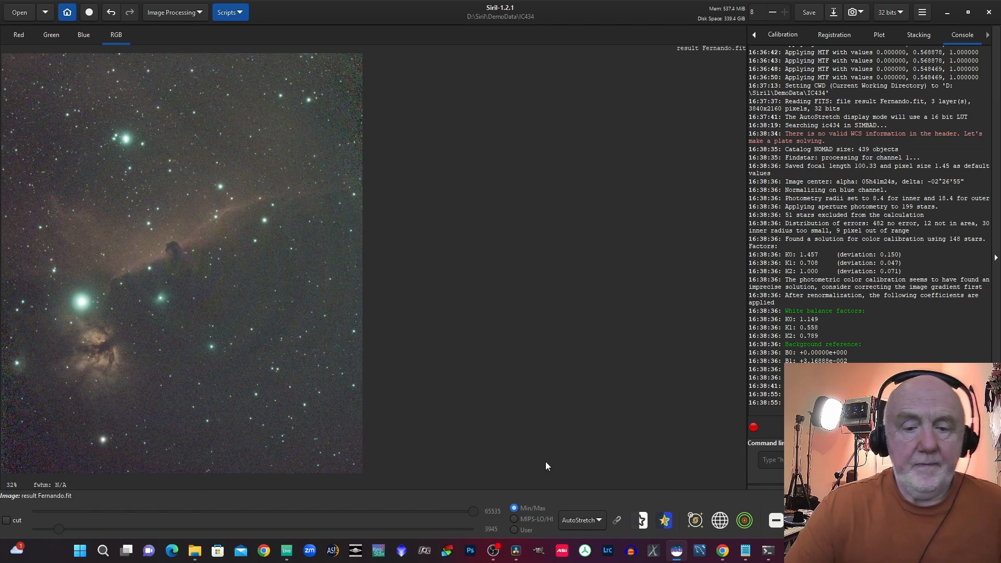
pyautogui.click(575, 521)
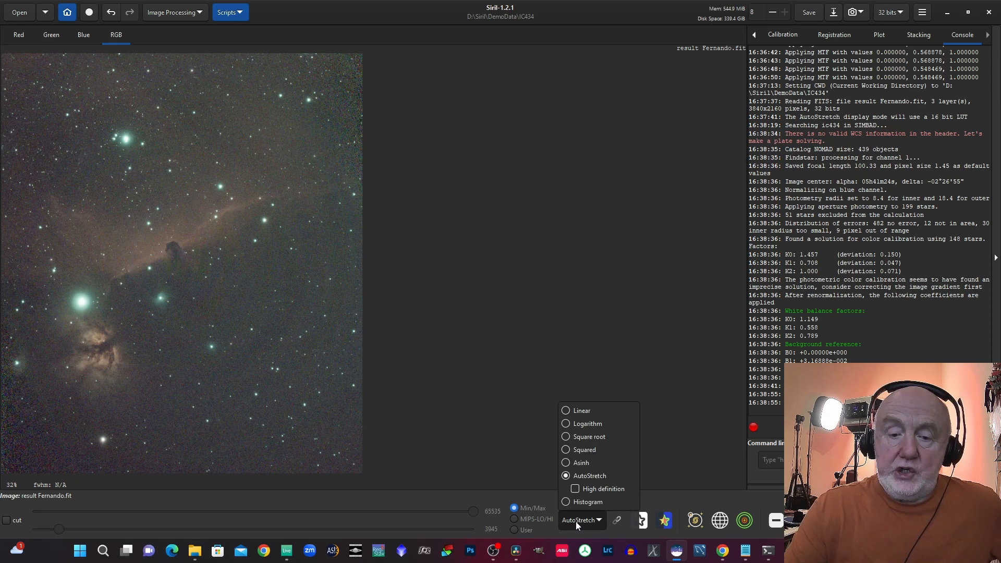
pyautogui.click(566, 411)
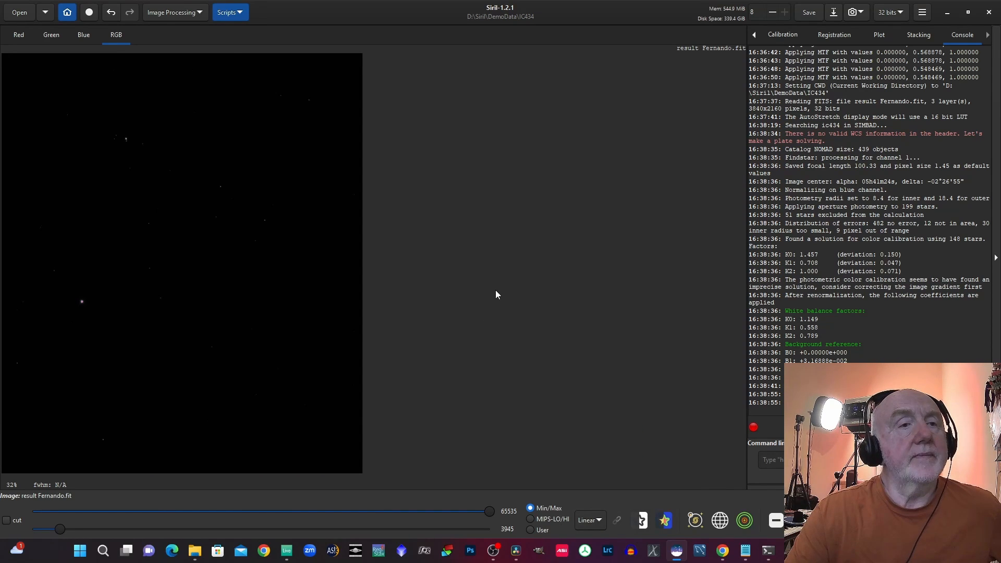
pyautogui.click(237, 15)
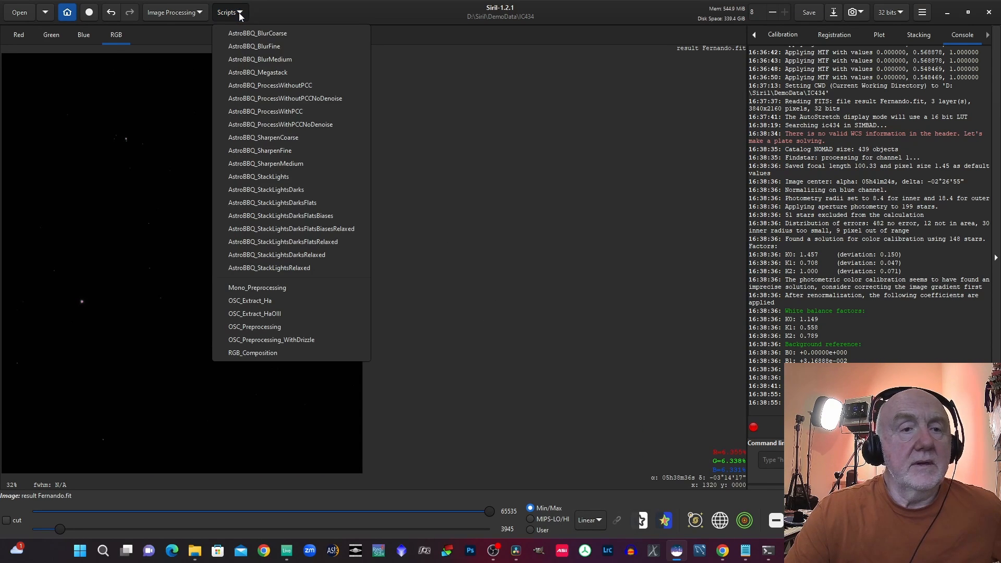
pyautogui.click(285, 112)
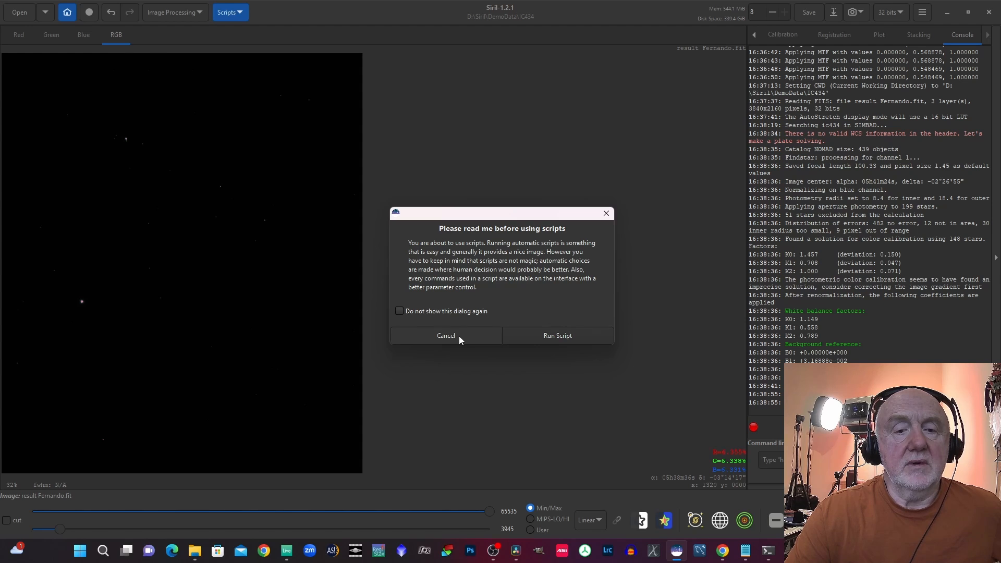
pyautogui.click(458, 336)
# Step: Run the AstroBBQ_ProcessWithPCCNoDenoise script on the cropped image
pyautogui.click(229, 13)
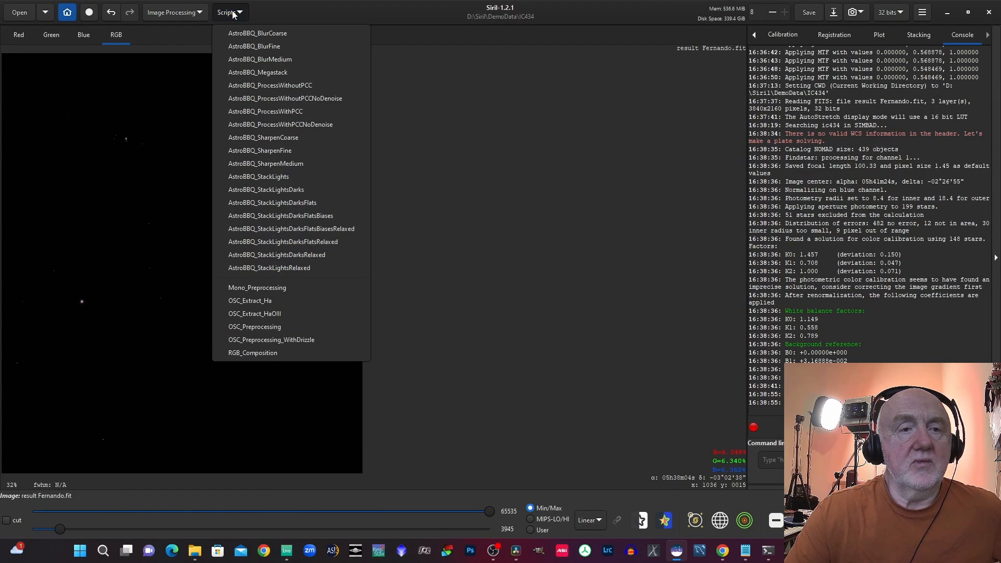
pyautogui.click(309, 124)
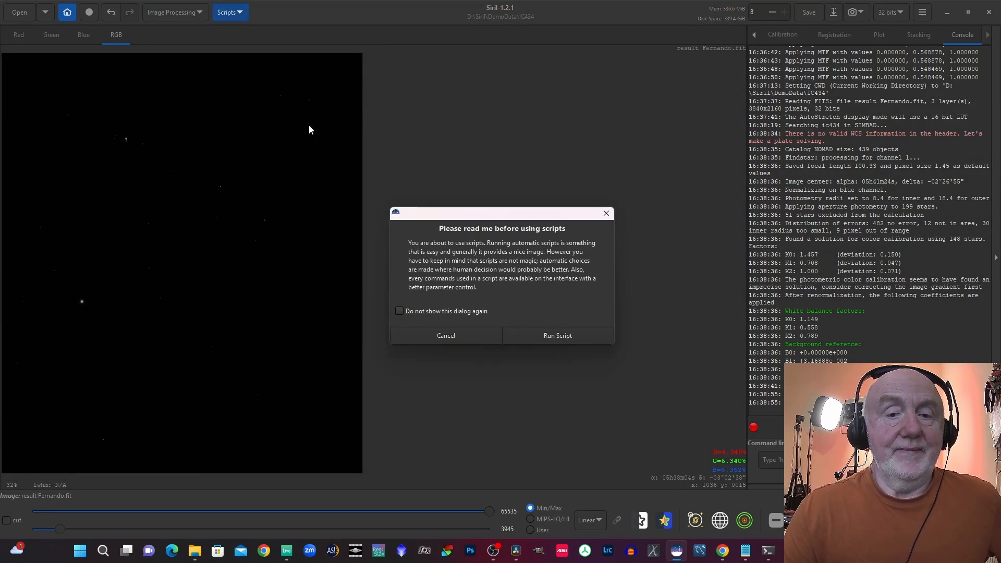
pyautogui.click(549, 337)
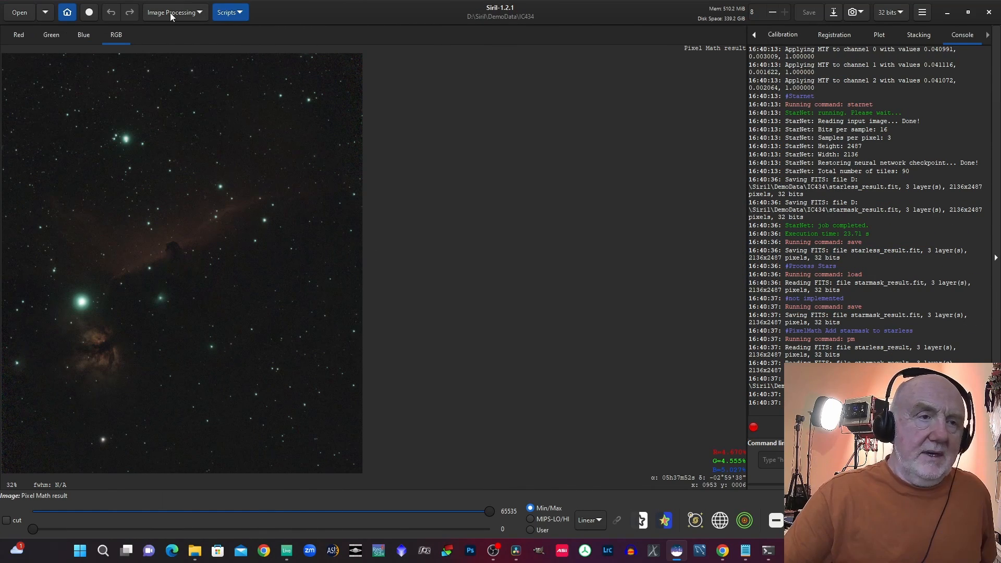
# Step: Apply a Generalised Hyperbolic Stretch with the symmetry point sampled from the nebula beside the Horsehead and a stretch factor of 0.788
pyautogui.click(171, 12)
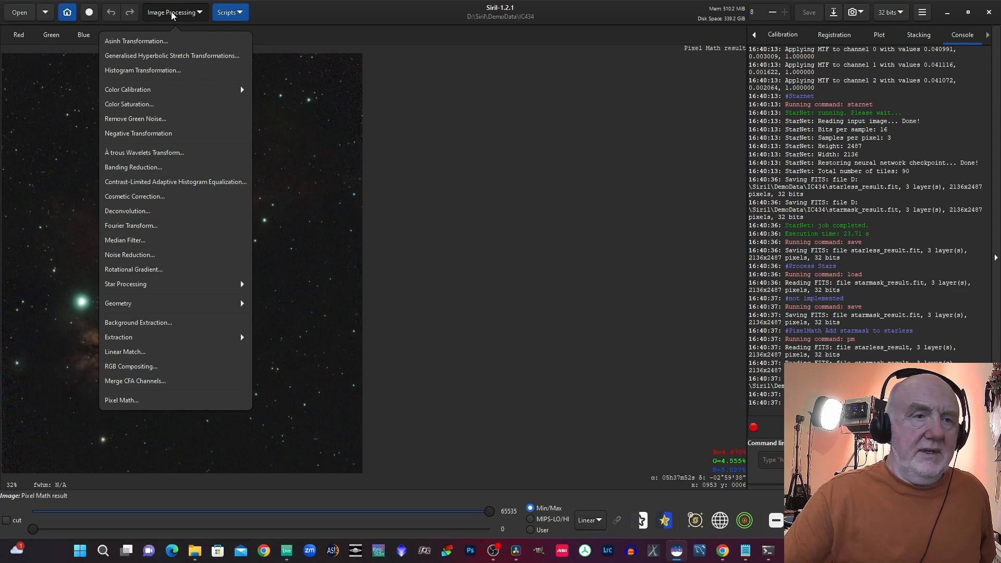
pyautogui.click(154, 56)
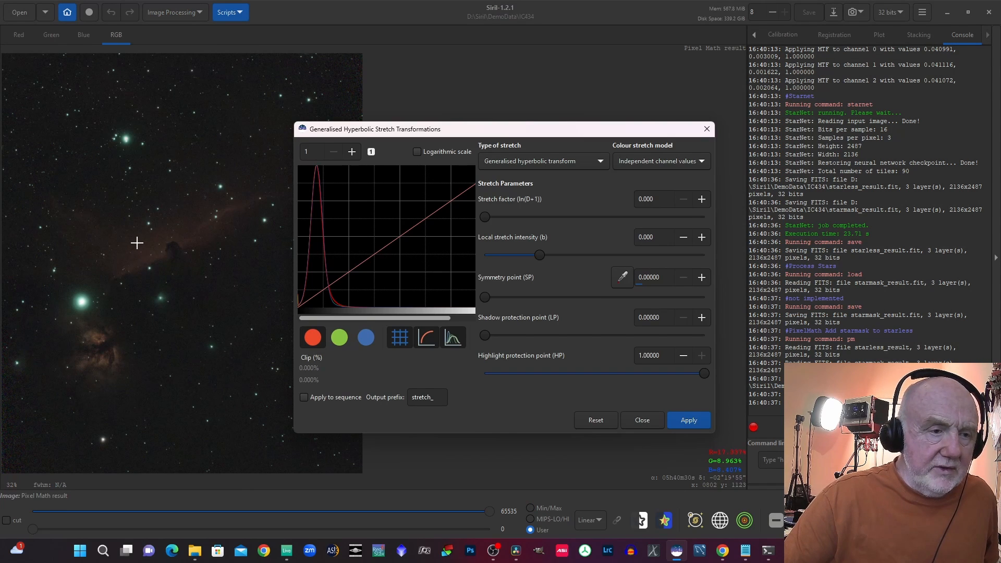
pyautogui.moveTo(137, 243); pyautogui.dragTo(145, 254)
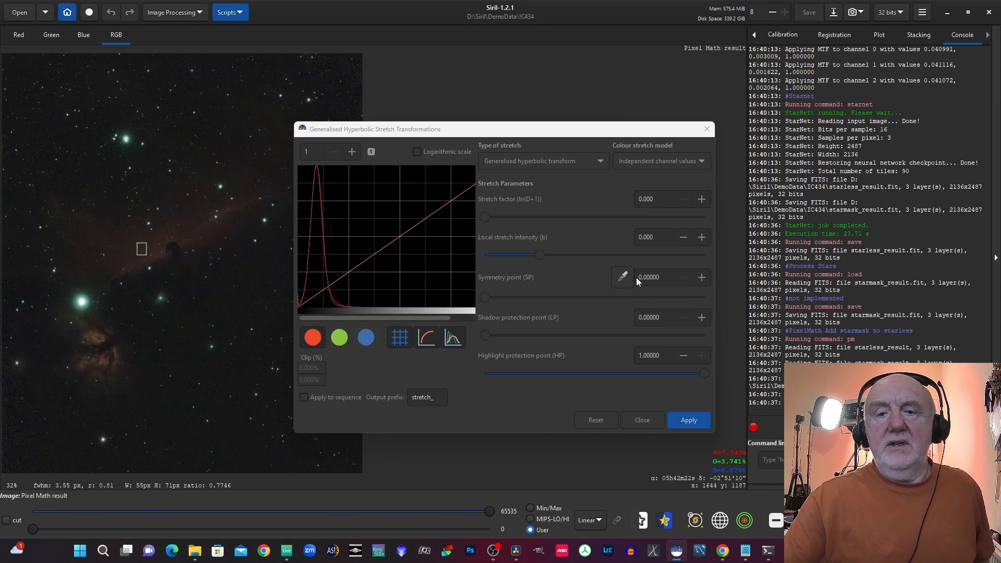
pyautogui.click(621, 281)
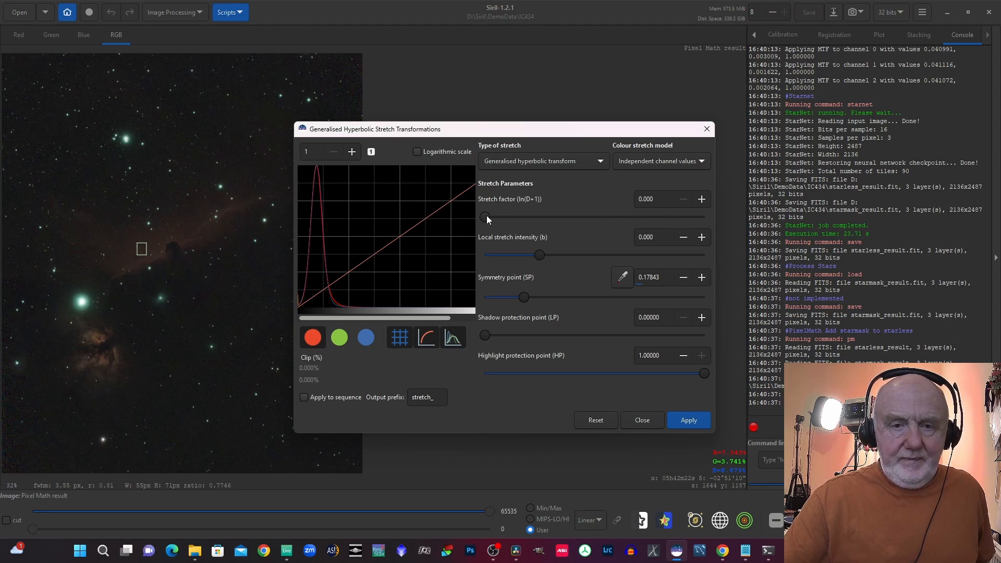
pyautogui.moveTo(486, 217); pyautogui.dragTo(504, 214)
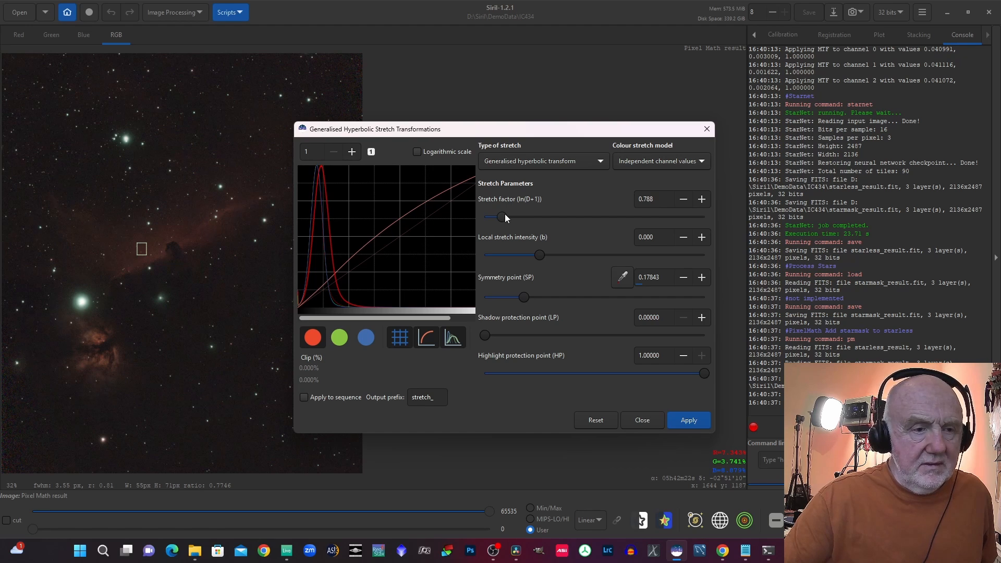
pyautogui.moveTo(531, 130); pyautogui.dragTo(655, 98)
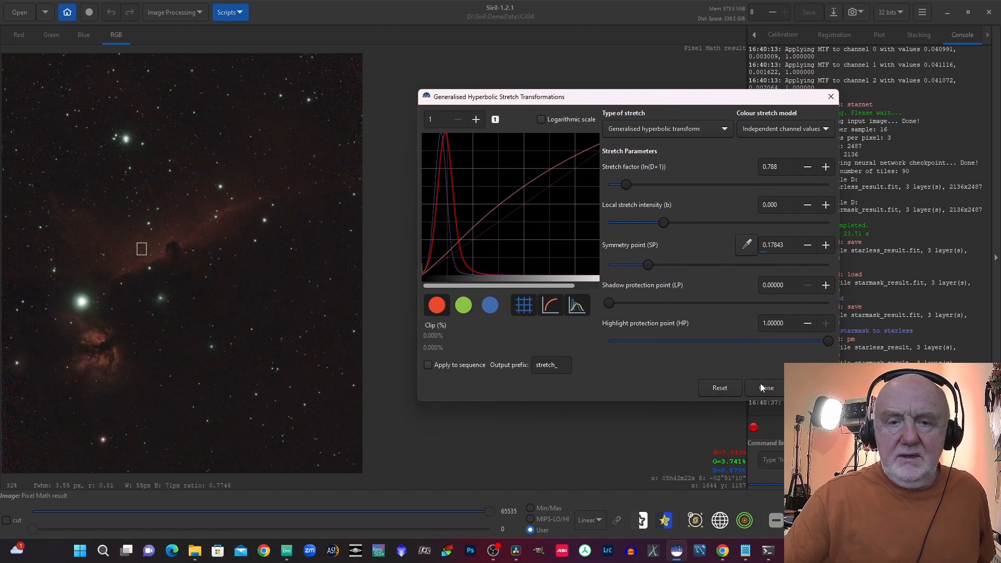
pyautogui.click(812, 388)
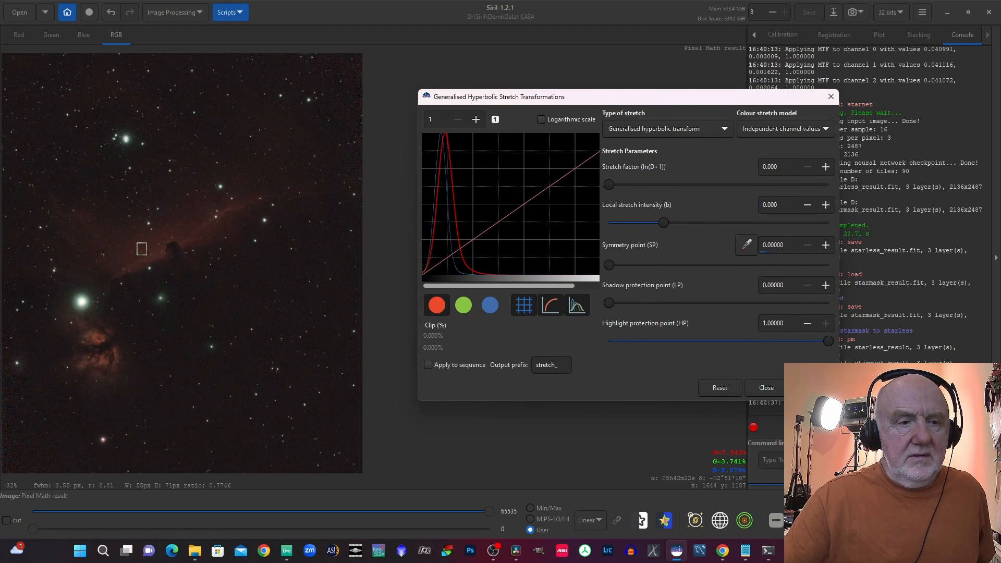
# Step: Resample the symmetry point from the selected nebula area and apply a second hyperbolic stretch with a factor of 0.573
pyautogui.click(746, 244)
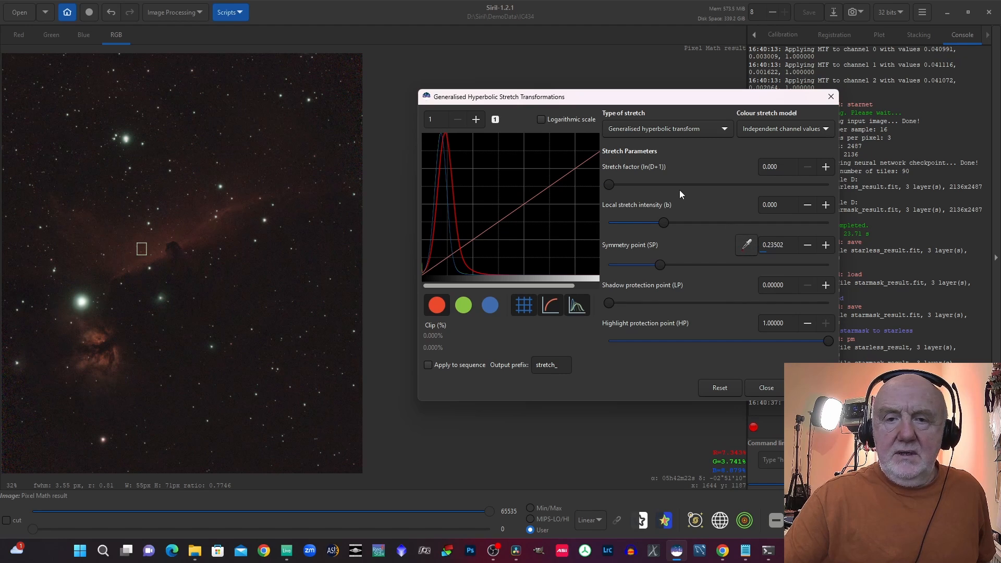
pyautogui.moveTo(612, 183); pyautogui.dragTo(624, 180)
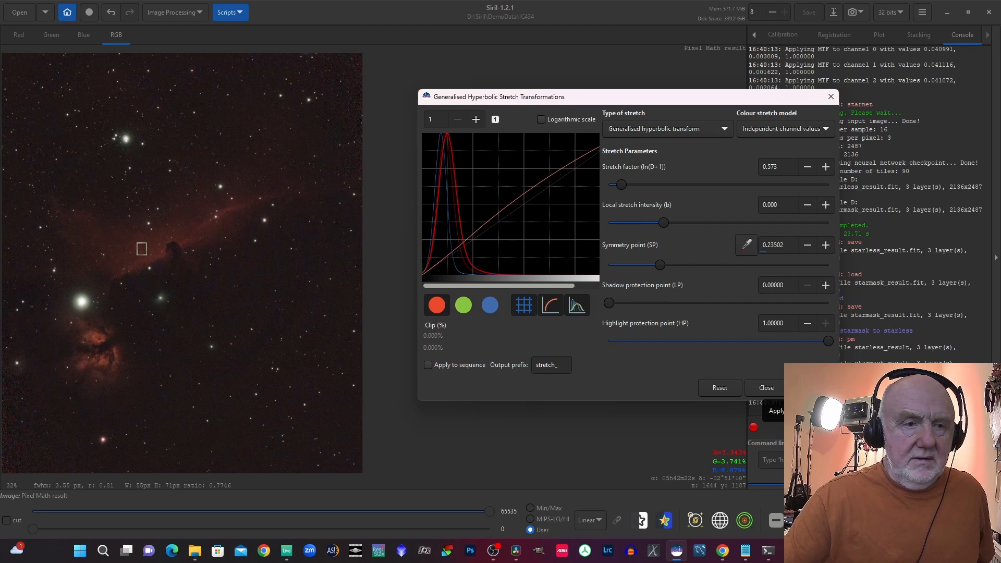
pyautogui.click(806, 388)
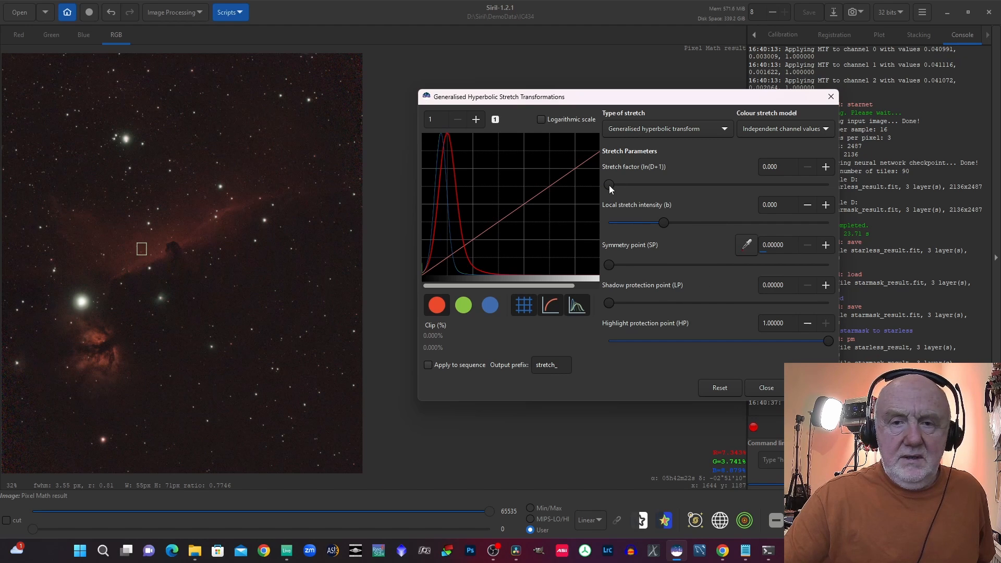
# Step: Apply a third hyperbolic stretch with a resampled symmetry point and a factor of 0.740, and finish stretching
pyautogui.click(750, 246)
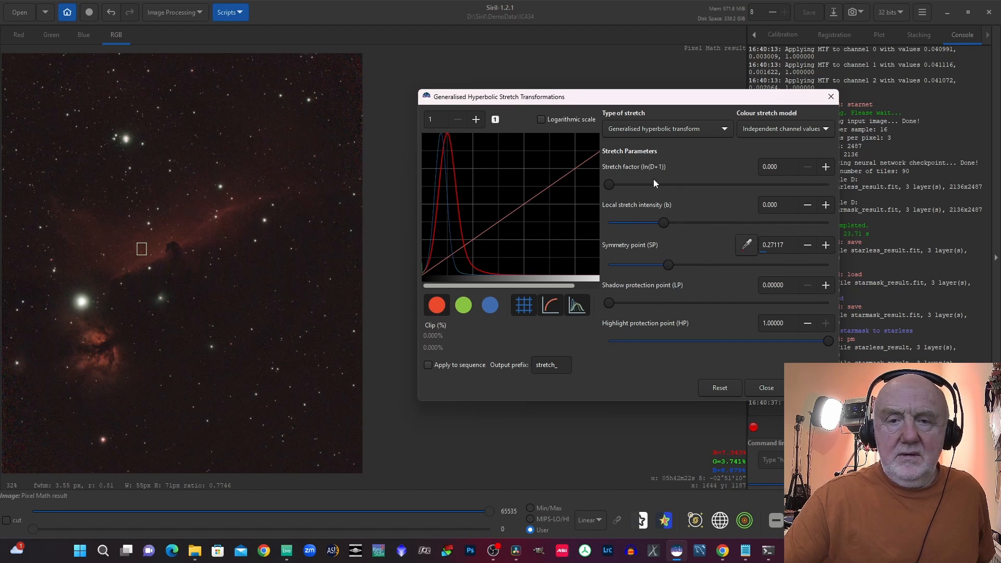
pyautogui.moveTo(609, 186); pyautogui.dragTo(627, 187)
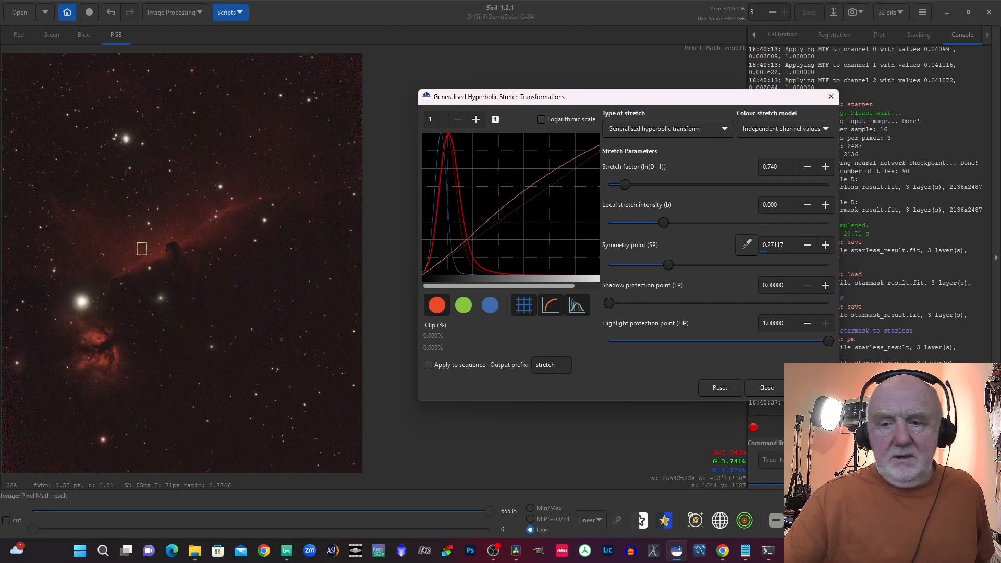
pyautogui.click(812, 388)
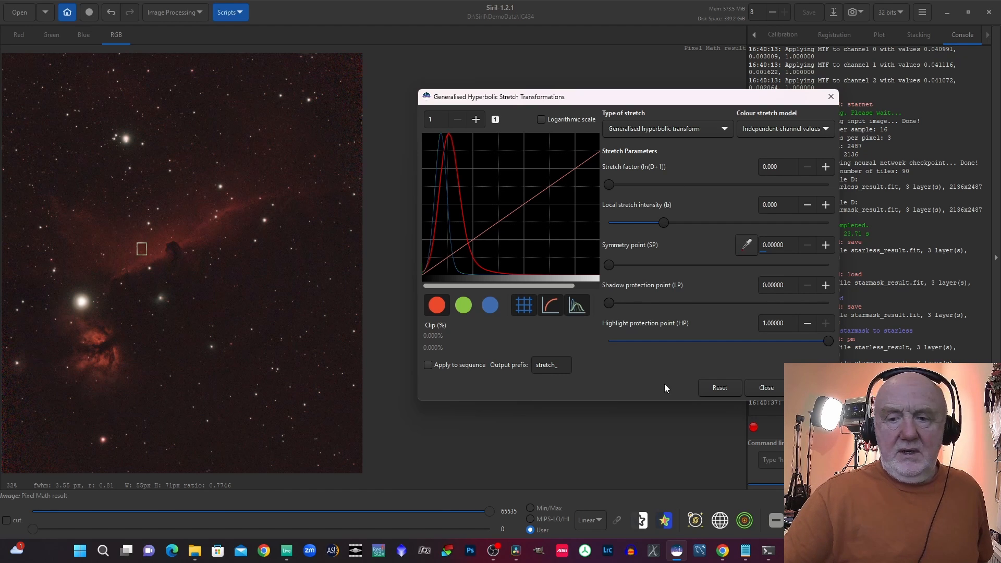
pyautogui.click(766, 387)
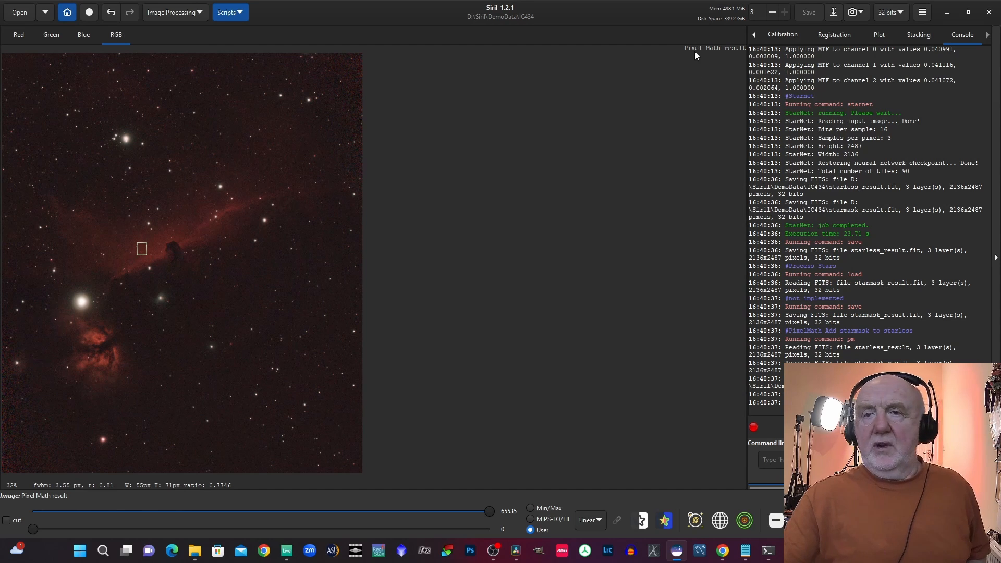
# Step: Save the stretched image in the IC434 folder as the 32-bit floating point TIFF "Pixel Math result.tif"
pyautogui.click(833, 13)
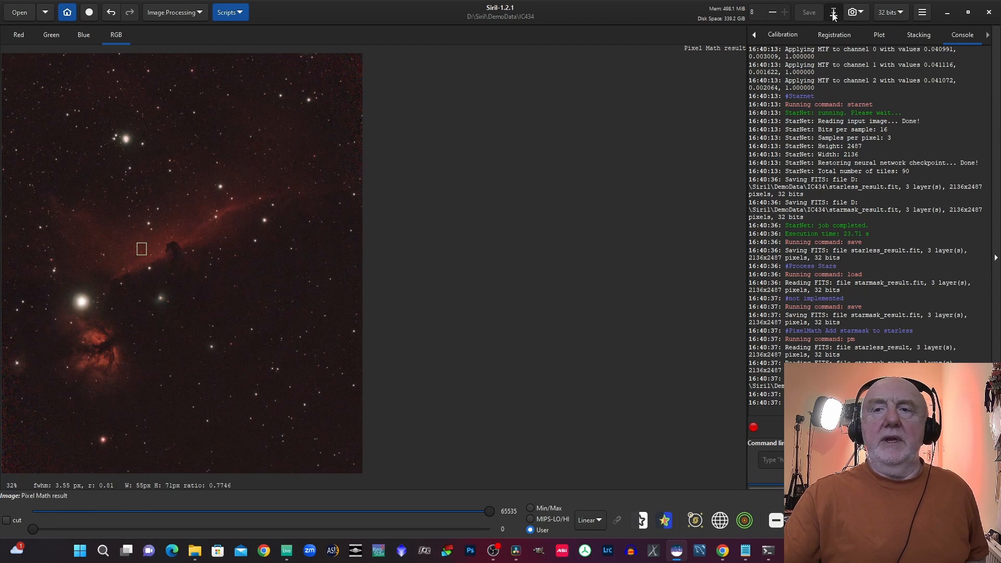
pyautogui.click(761, 451)
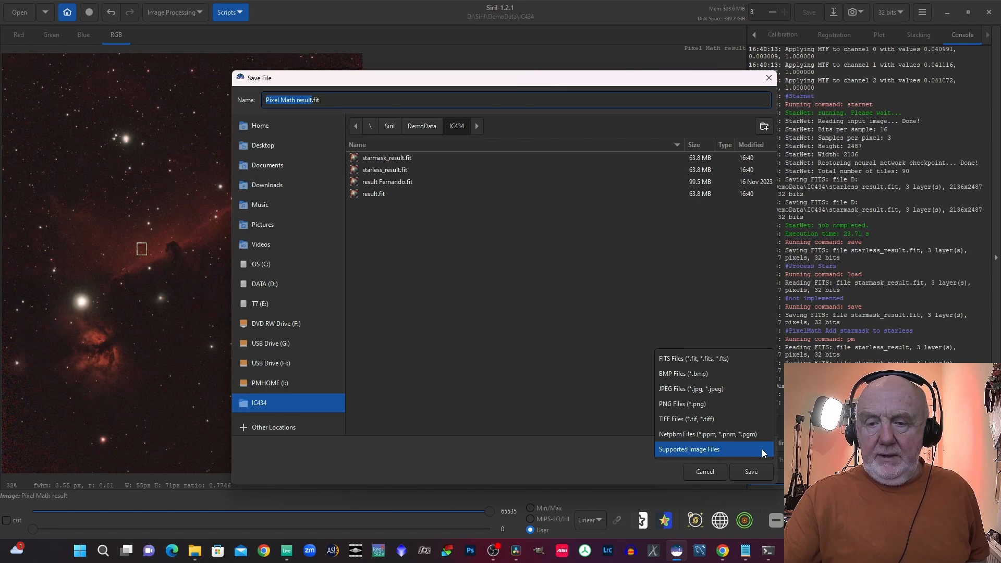
pyautogui.click(696, 416)
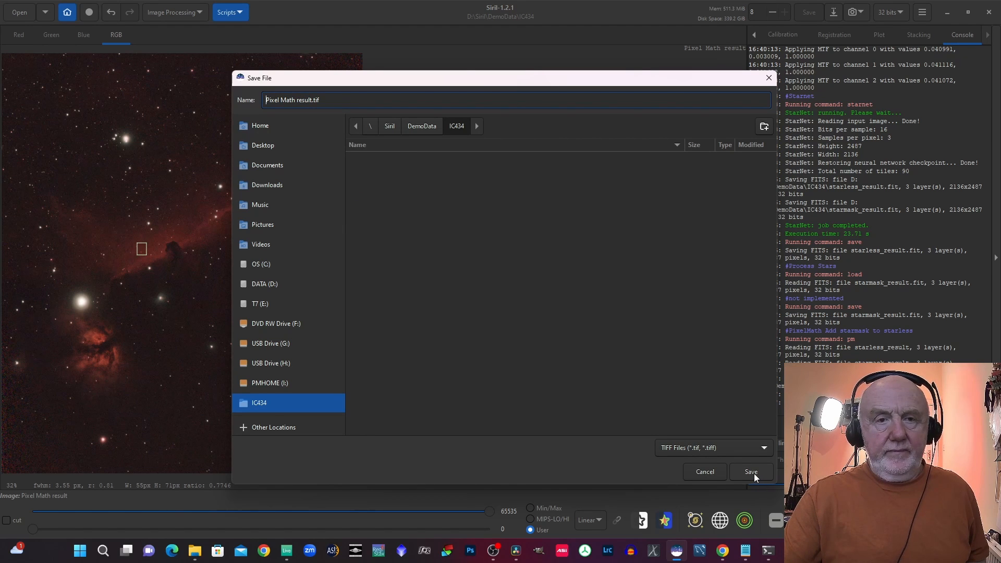
pyautogui.click(751, 472)
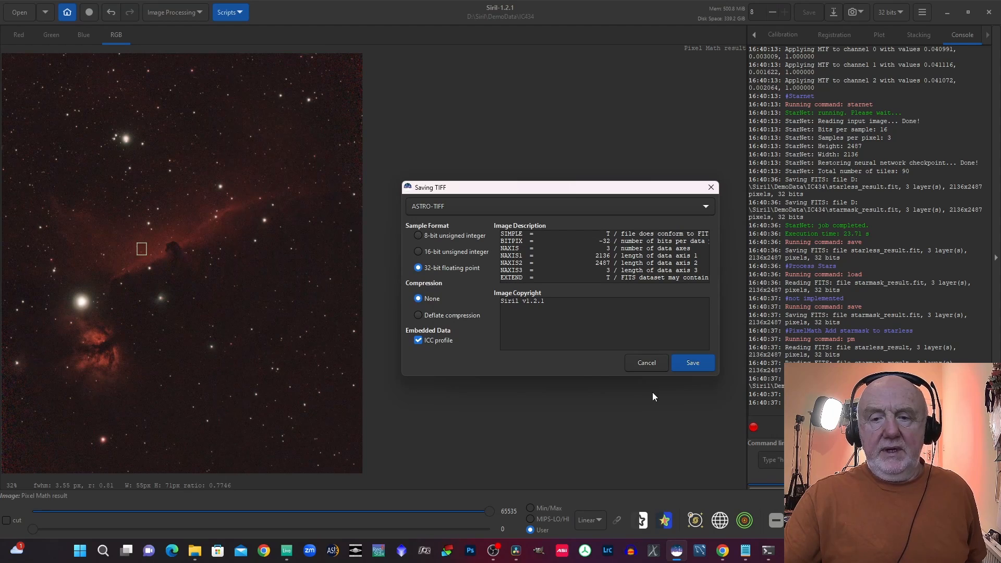
pyautogui.click(712, 365)
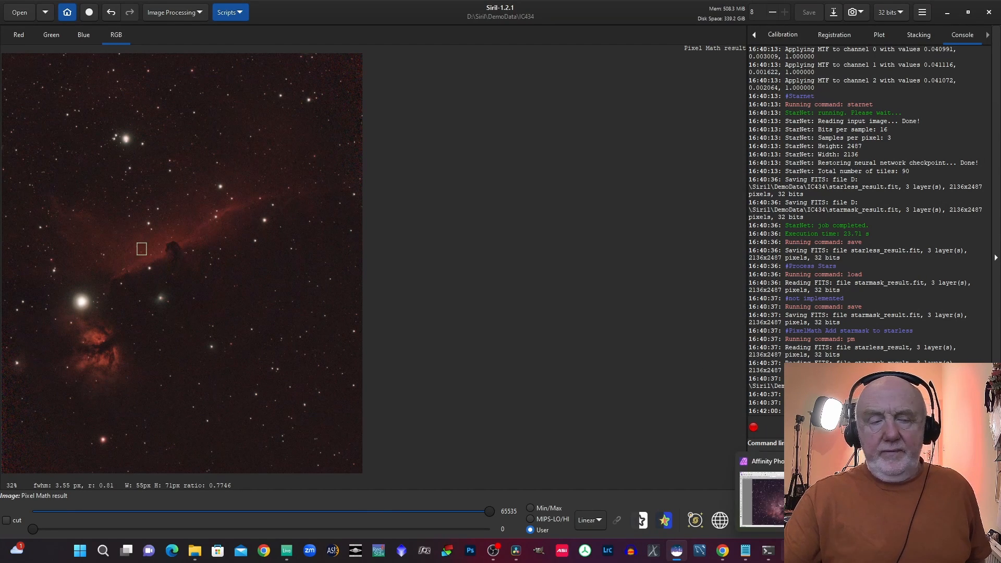
# Step: Switch to Affinity Photo and open "Pixel Math result.tif" from the IC434 folder
pyautogui.click(790, 550)
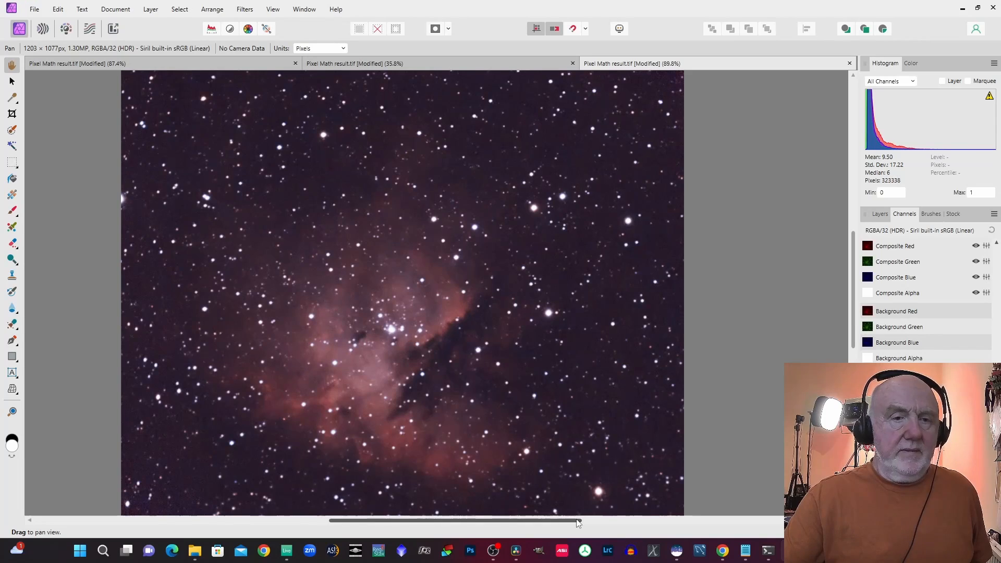
pyautogui.click(33, 10)
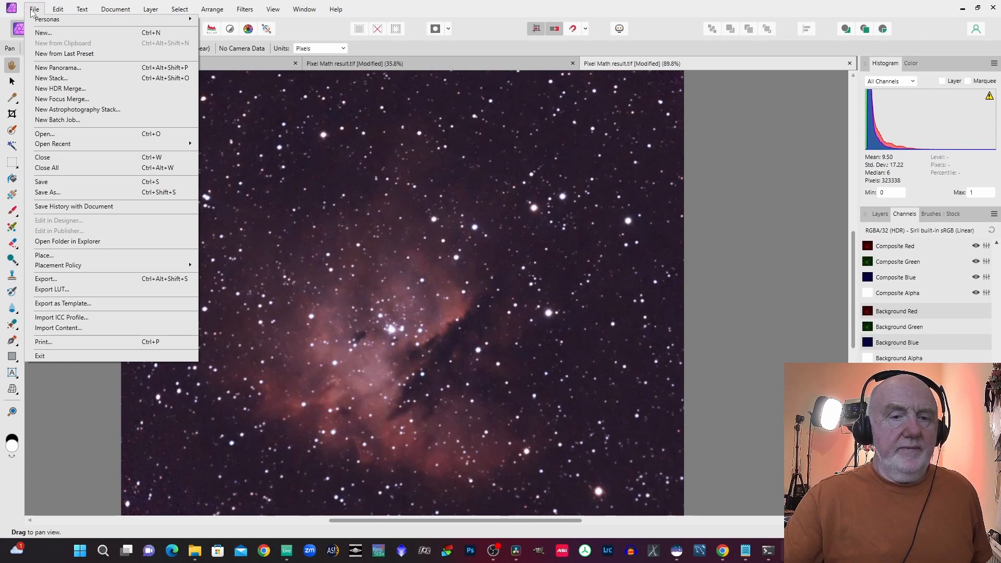
pyautogui.click(52, 131)
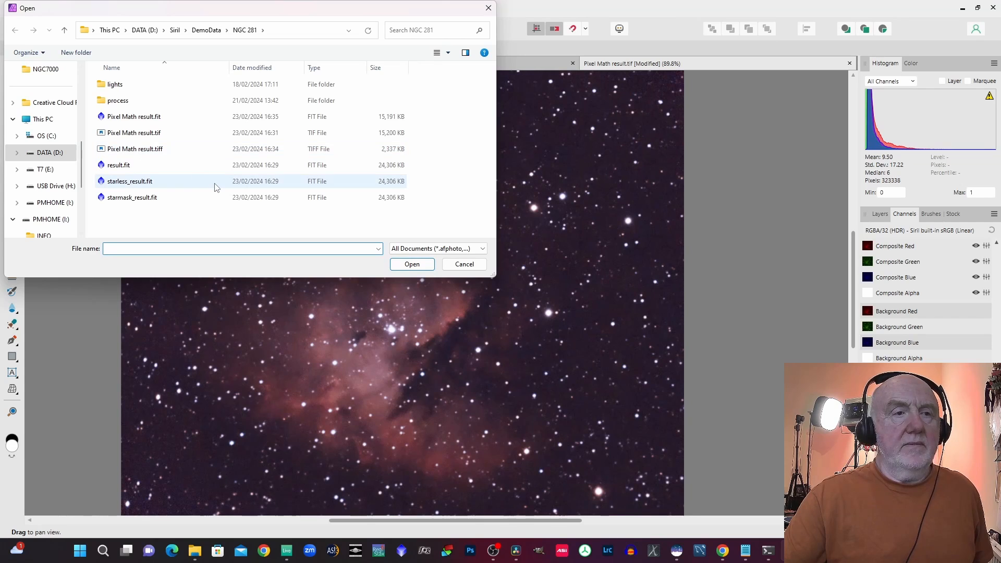
pyautogui.click(207, 31)
pyautogui.doubleClick(117, 102)
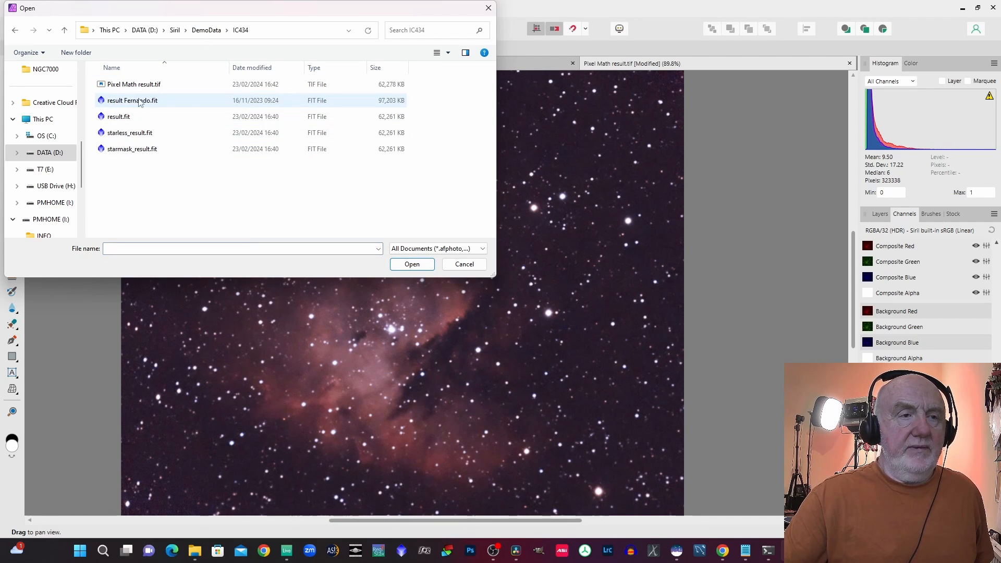
pyautogui.click(151, 87)
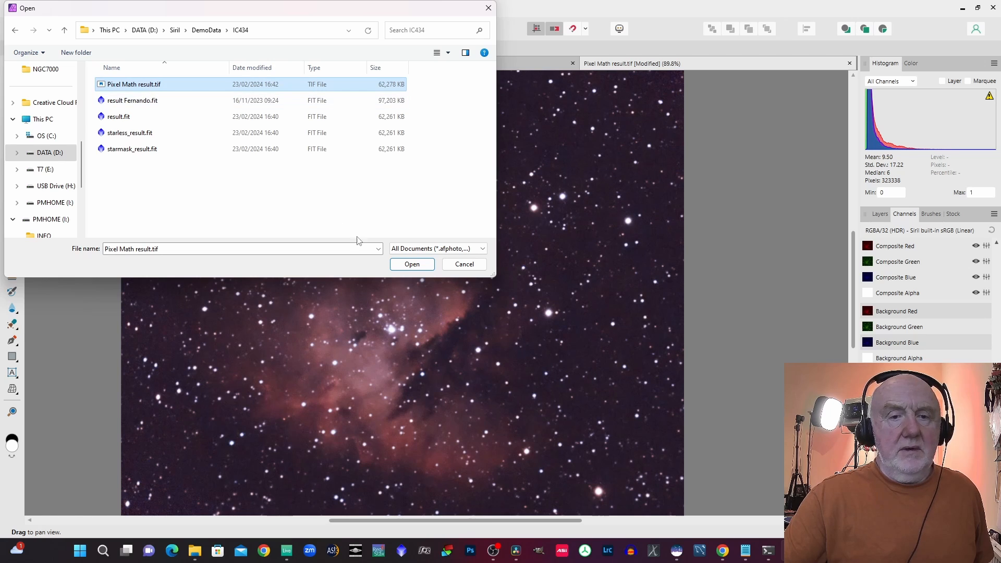
pyautogui.click(413, 265)
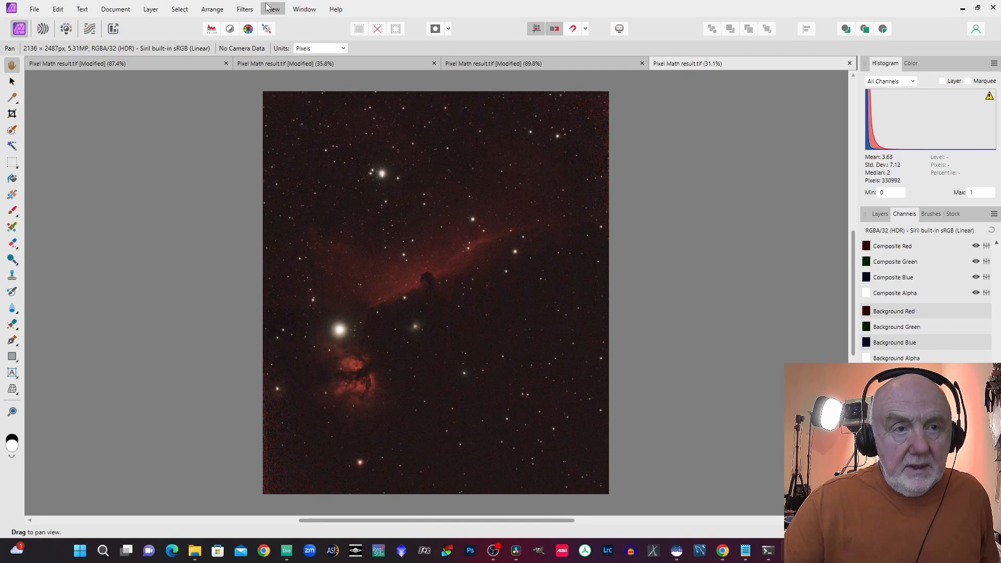
# Step: Reduce the Horsehead image's noise with the RC-Astro NoiseXTerminator plugin at 70% denoise and 21 detail
pyautogui.click(244, 10)
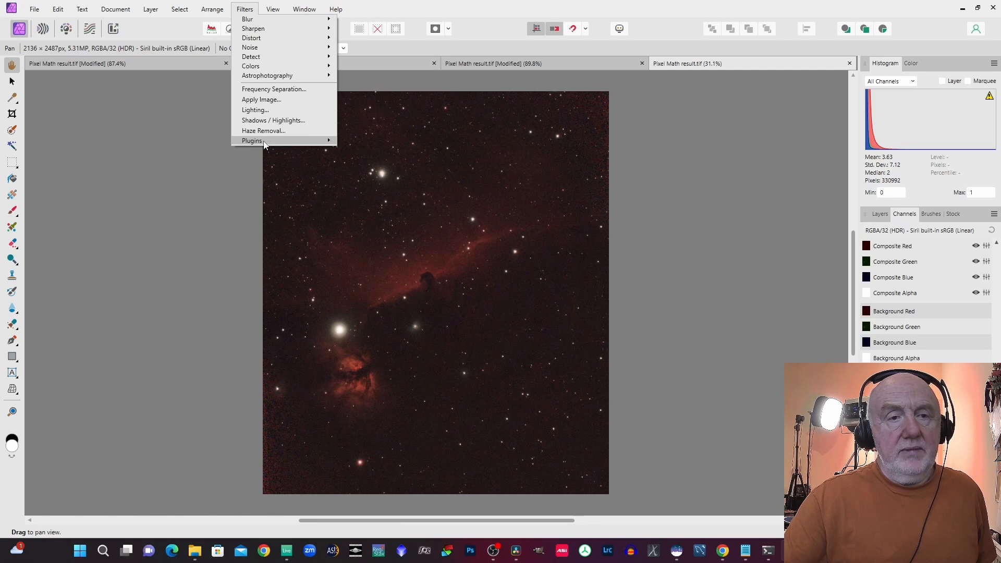
pyautogui.moveTo(264, 143)
pyautogui.moveTo(386, 145)
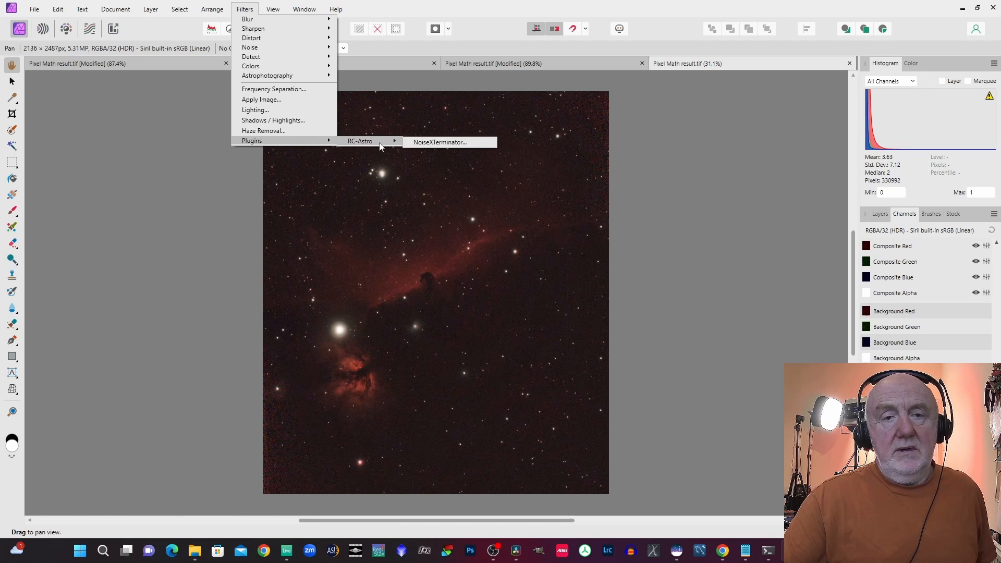
pyautogui.click(439, 142)
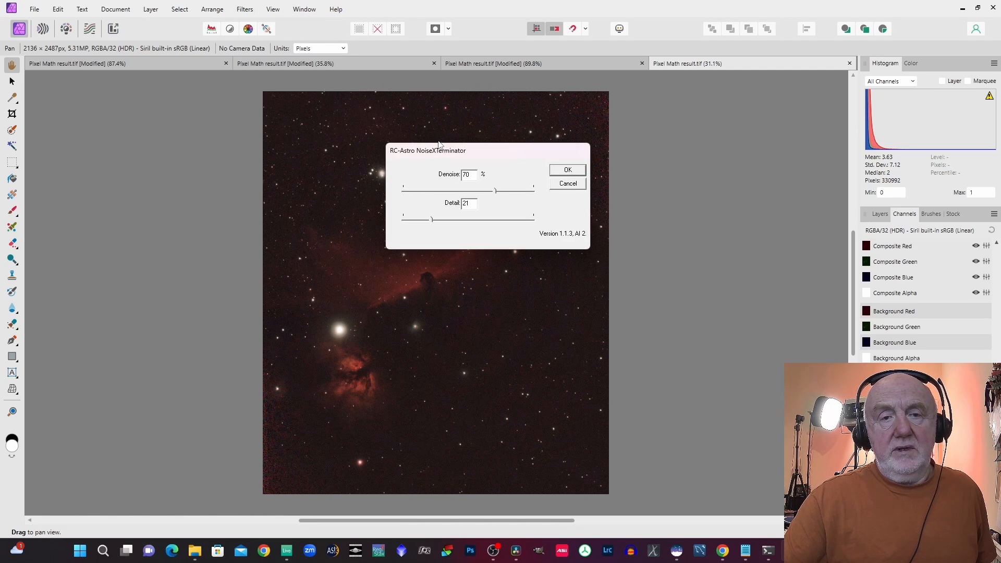
pyautogui.click(567, 170)
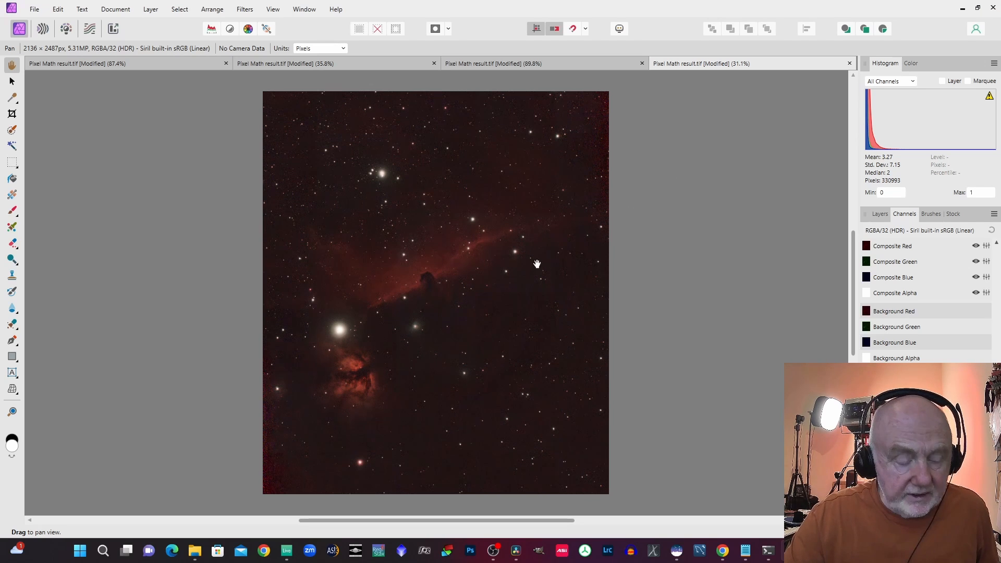
# Step: Brighten the denoised image in the Develop persona with a curve raised in the highlights and lower midtones, and develop it
pyautogui.scroll(2, 516, 280)
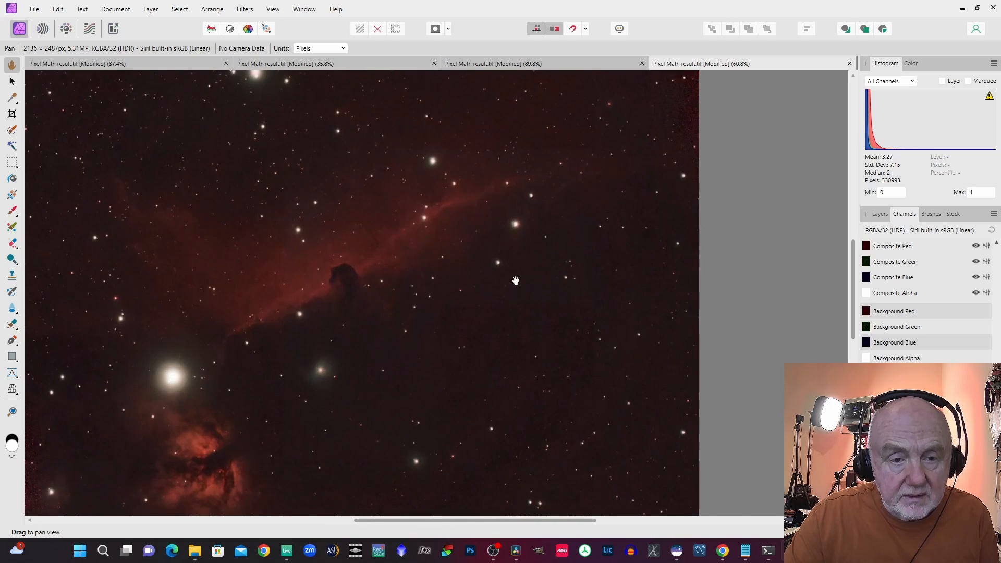
pyautogui.scroll(3, 515, 280)
pyautogui.scroll(-4, 515, 281)
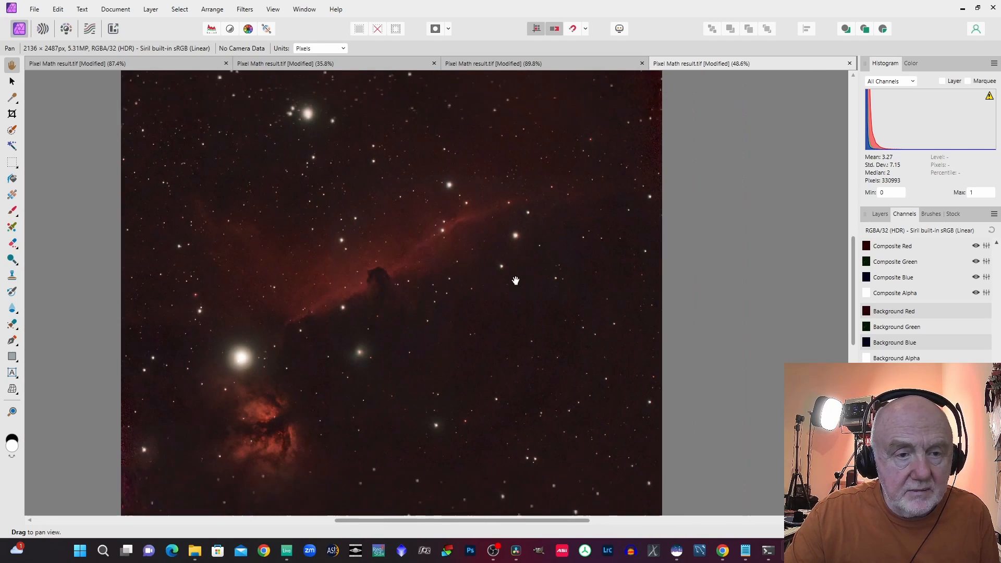
pyautogui.scroll(-1, 516, 280)
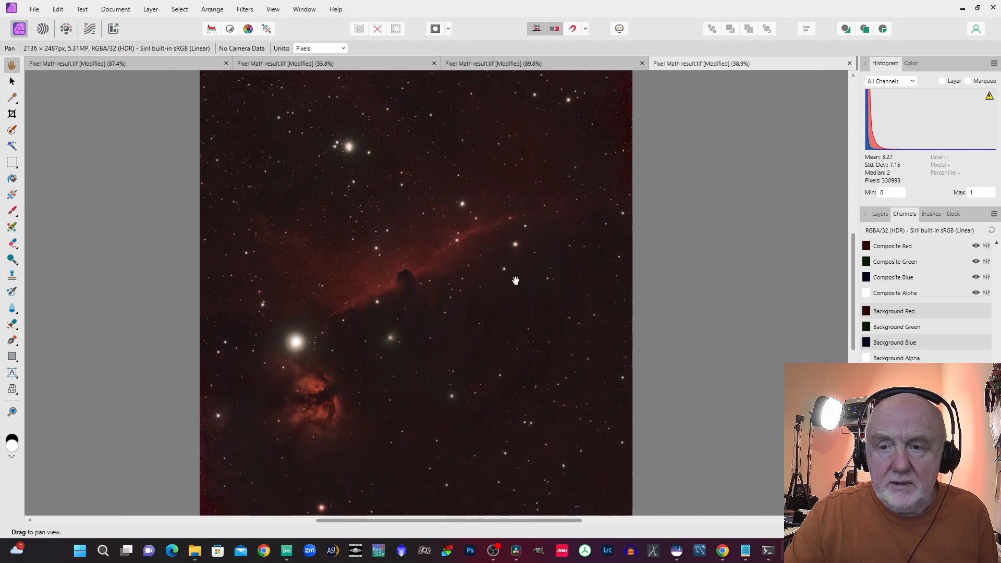
pyautogui.scroll(-1, 516, 280)
pyautogui.click(66, 28)
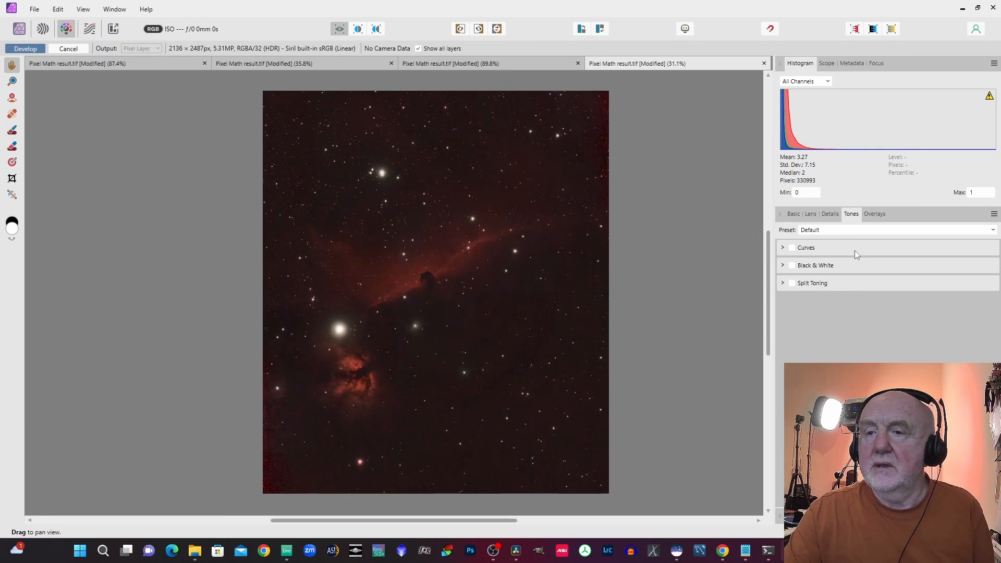
pyautogui.click(792, 248)
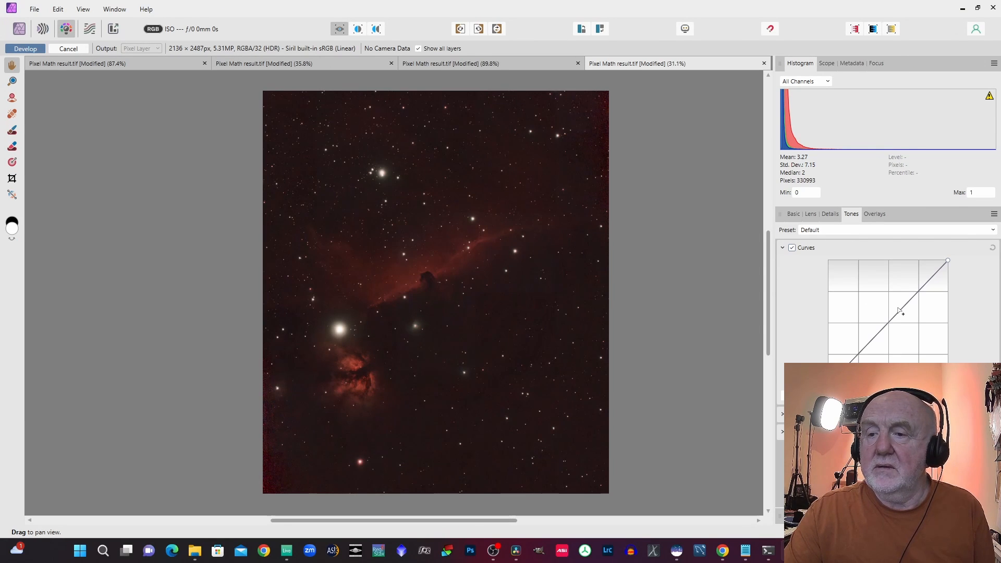
pyautogui.moveTo(913, 302); pyautogui.dragTo(901, 283)
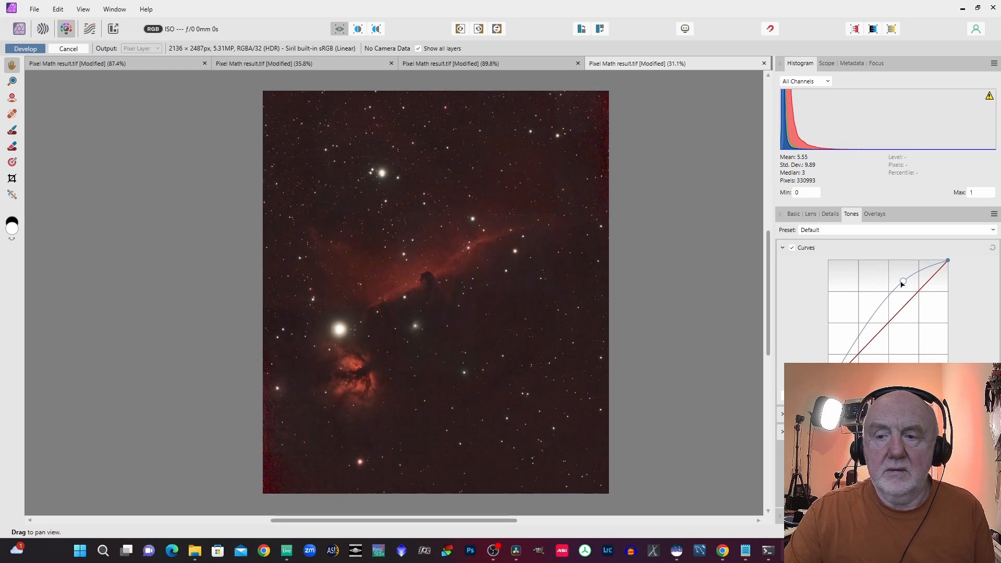
pyautogui.moveTo(866, 330)
pyautogui.mouseDown()
pyautogui.moveTo(861, 345)
pyautogui.moveTo(859, 326)
pyautogui.mouseUp()
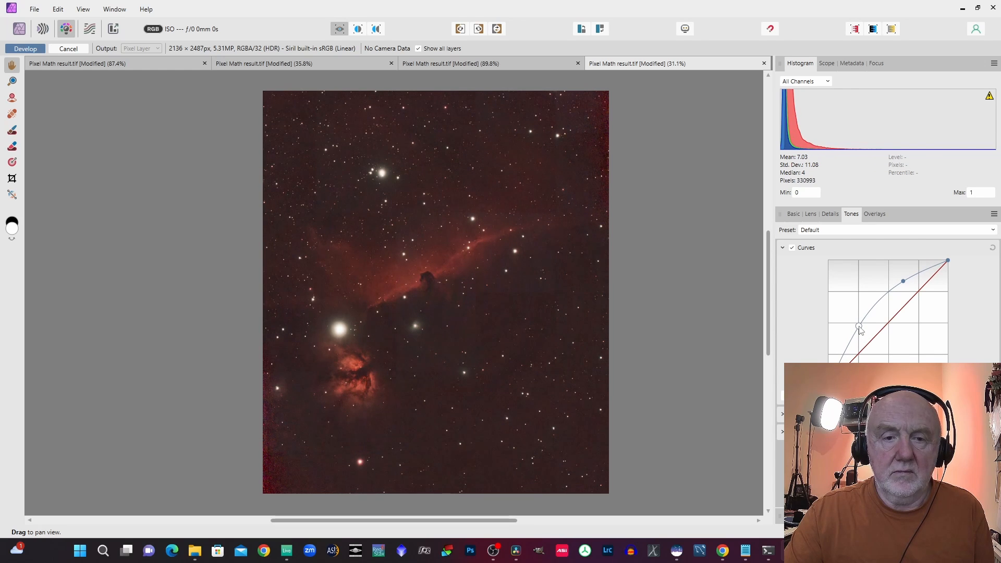
pyautogui.click(29, 48)
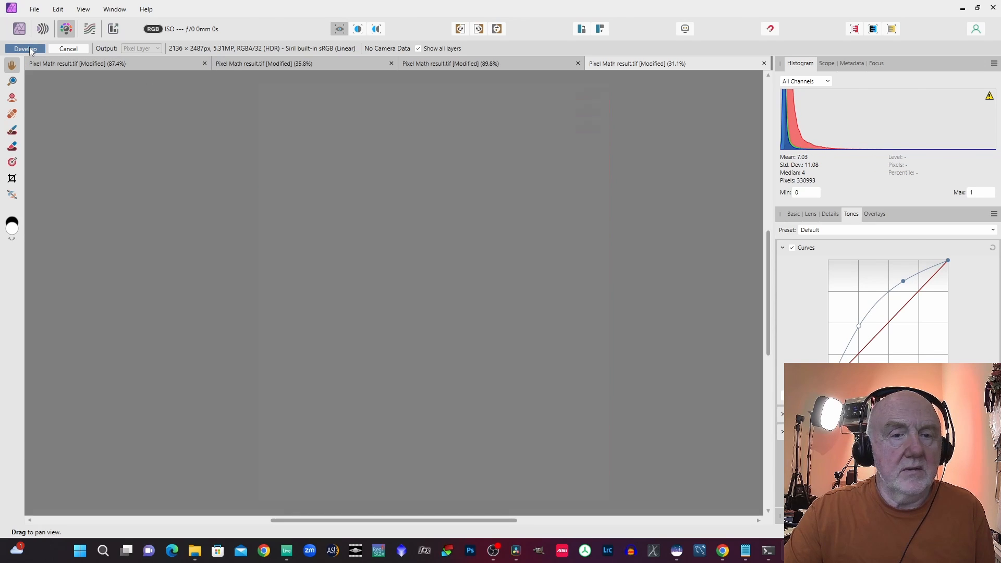
# Step: Develop the image again with a second curve that lifts the highlights and pulls the shadows back down for contrast
pyautogui.click(66, 29)
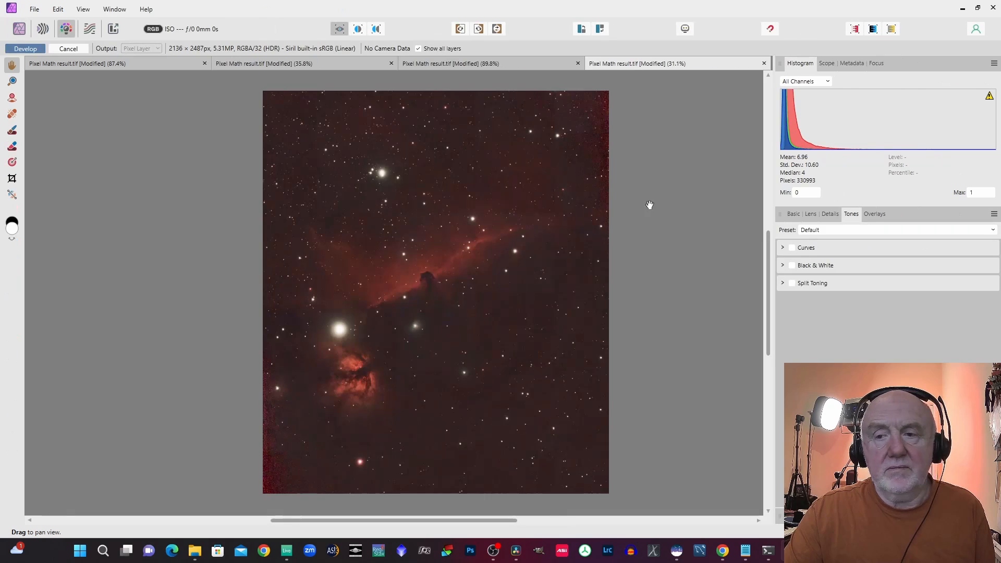
pyautogui.click(793, 248)
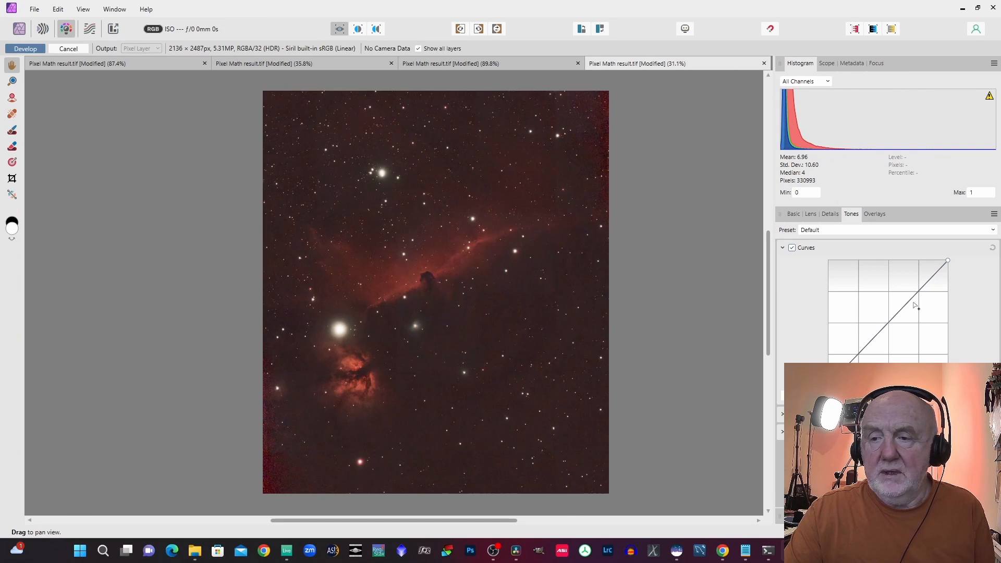
pyautogui.moveTo(910, 300); pyautogui.dragTo(904, 288)
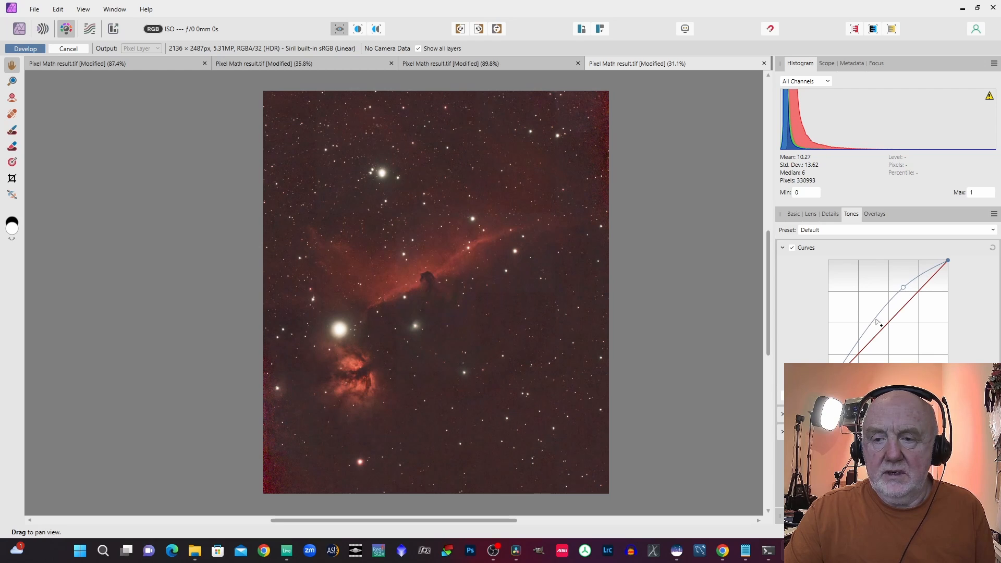
pyautogui.moveTo(863, 339); pyautogui.dragTo(864, 351)
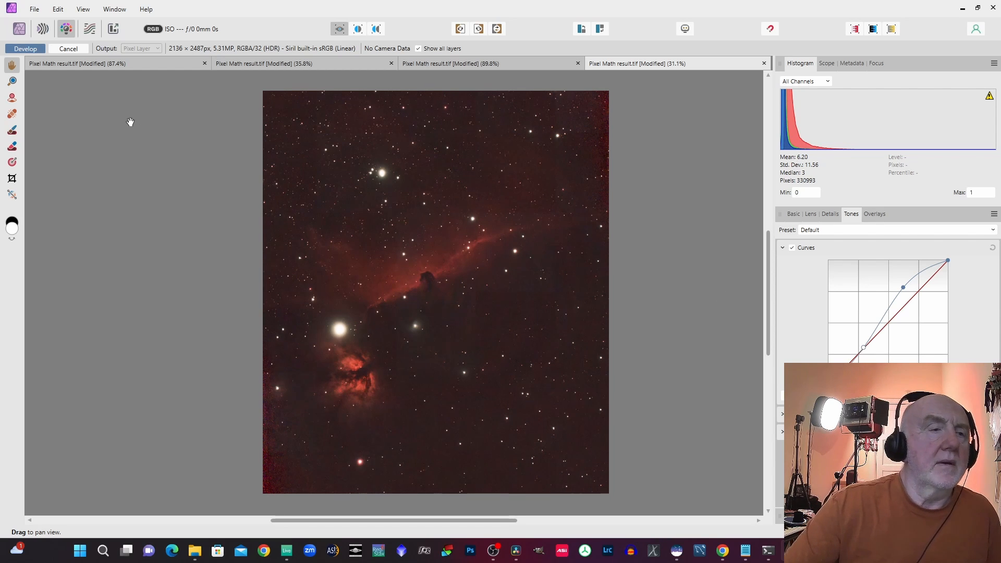
pyautogui.click(24, 49)
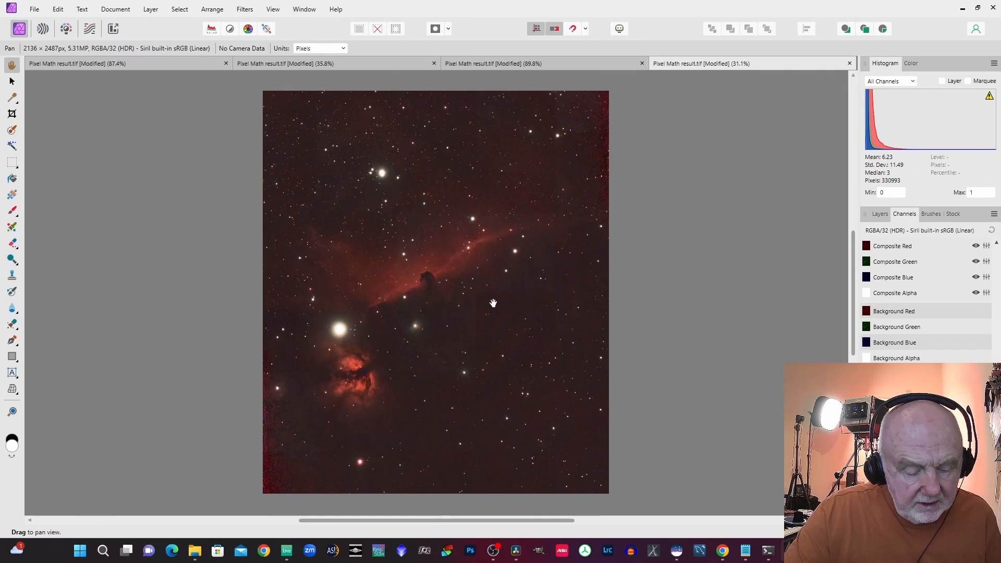
# Step: Examine the Horsehead and the surrounding dark background close up and at full frame for remaining noise
pyautogui.scroll(3, 493, 305)
pyautogui.scroll(2, 494, 303)
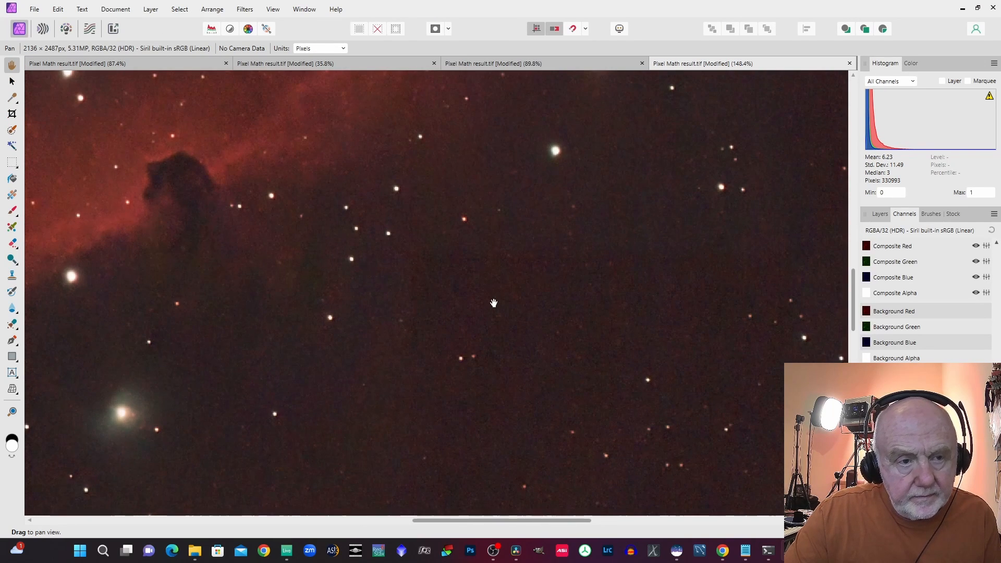
pyautogui.scroll(-5, 493, 302)
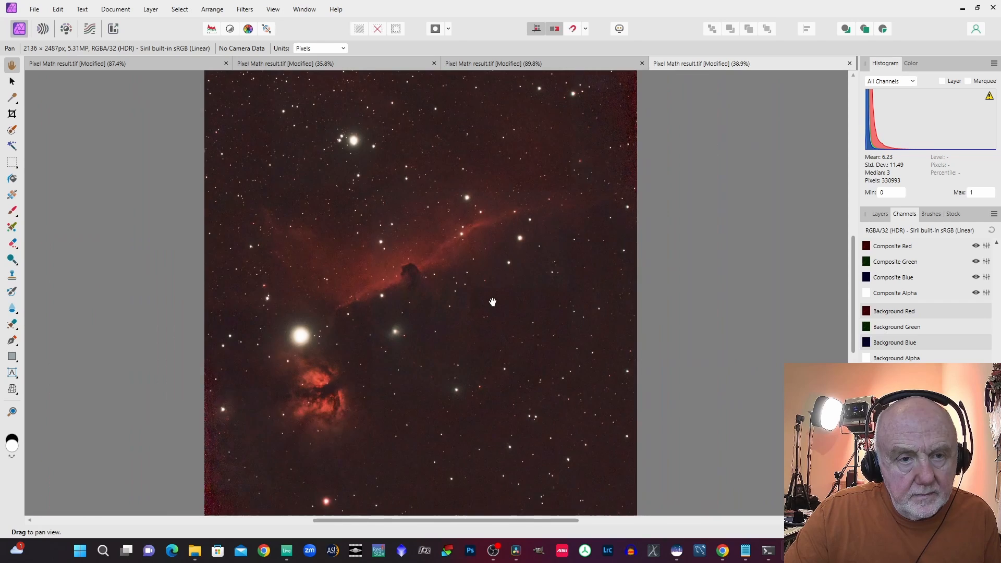
pyautogui.scroll(3, 493, 303)
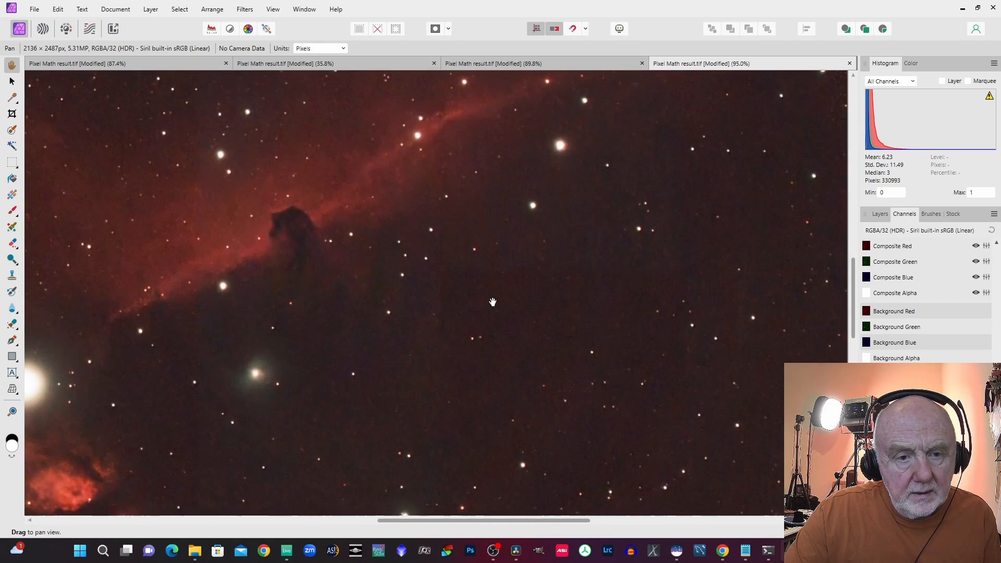
pyautogui.scroll(-3, 492, 302)
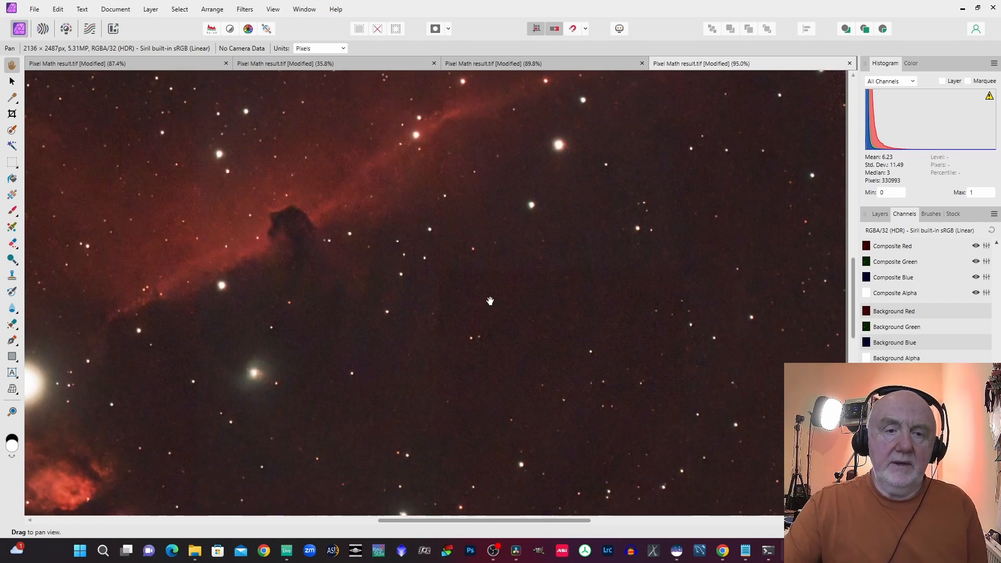
pyautogui.scroll(-1, 490, 301)
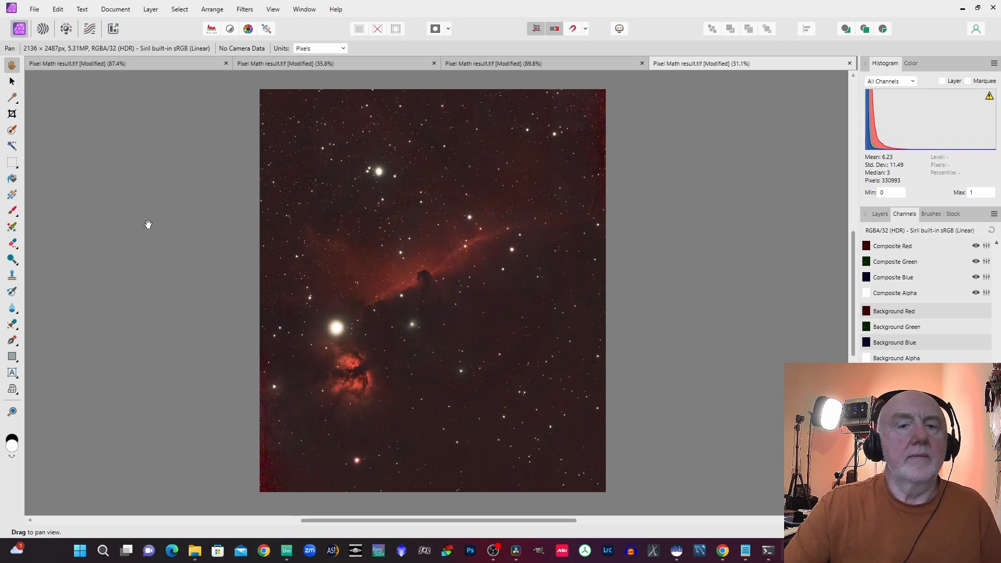
pyautogui.scroll(2, 506, 355)
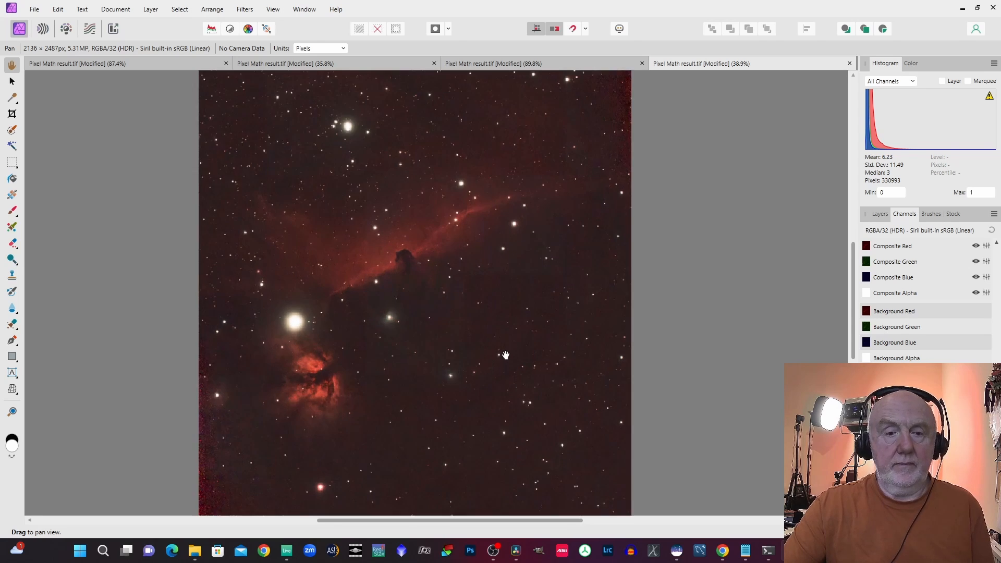
pyautogui.scroll(-2, 506, 355)
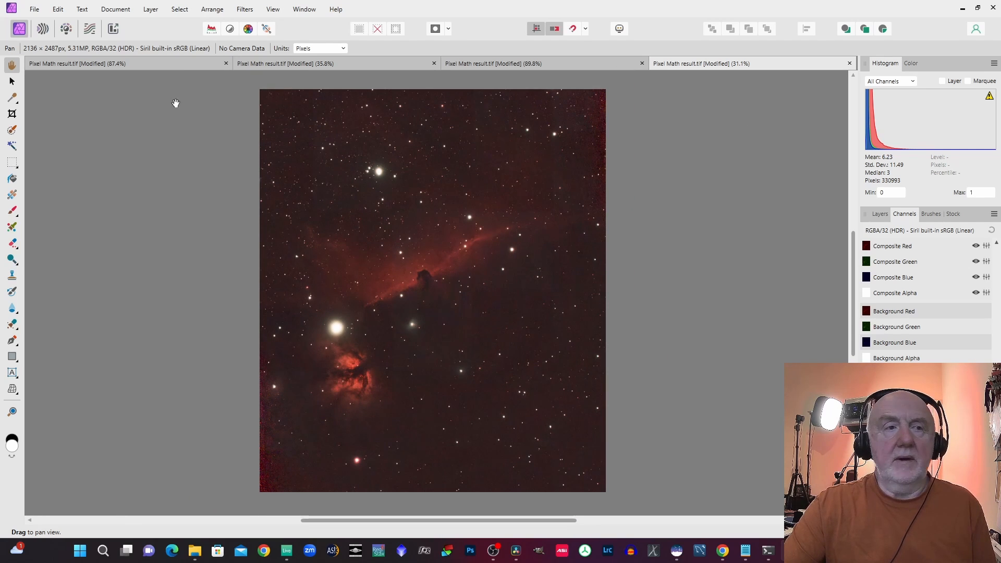
# Step: Open the export settings for the finished Horsehead image
pyautogui.click(36, 9)
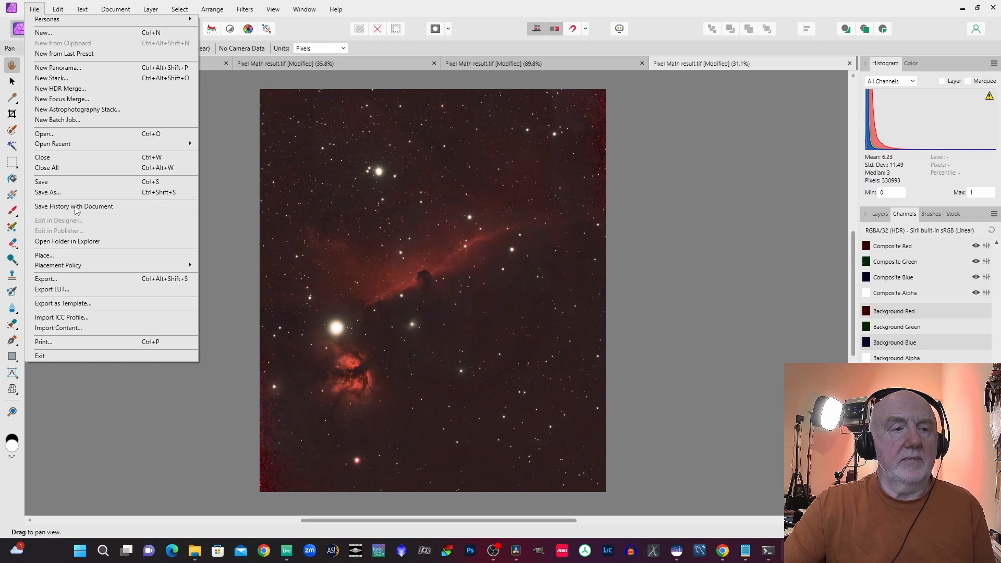
pyautogui.click(63, 280)
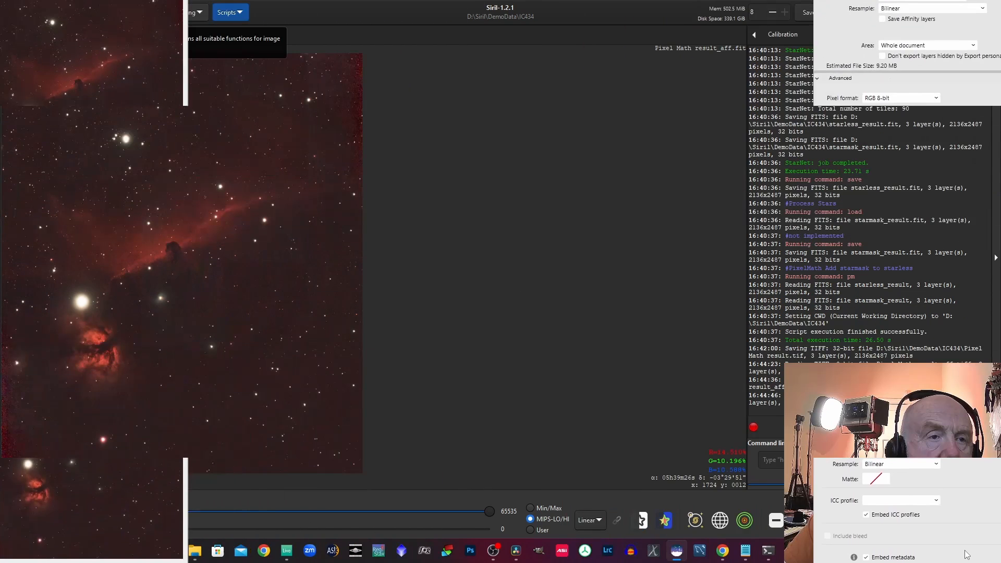
# Step: In Siril, start a Generalised Hyperbolic Stretch with green and blue enabled alongside red, and sample the symmetry point from nebulosity beside the Horsehead
pyautogui.click(160, 17)
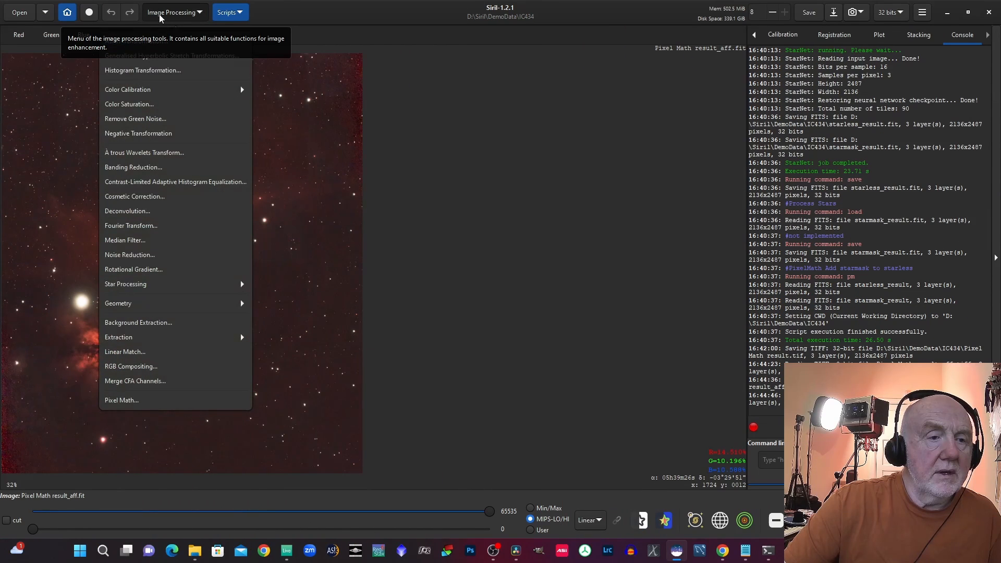
pyautogui.click(146, 55)
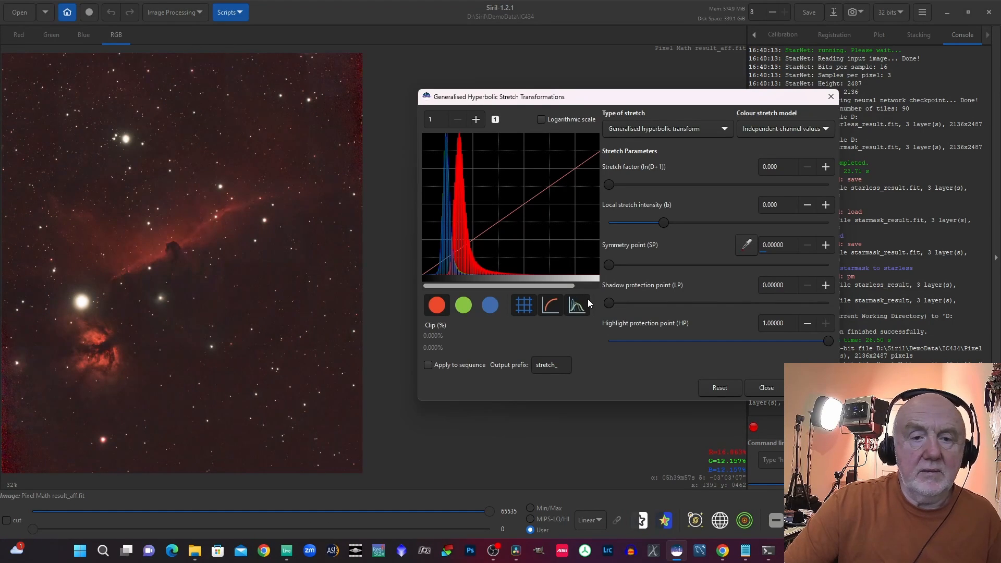
pyautogui.click(462, 305)
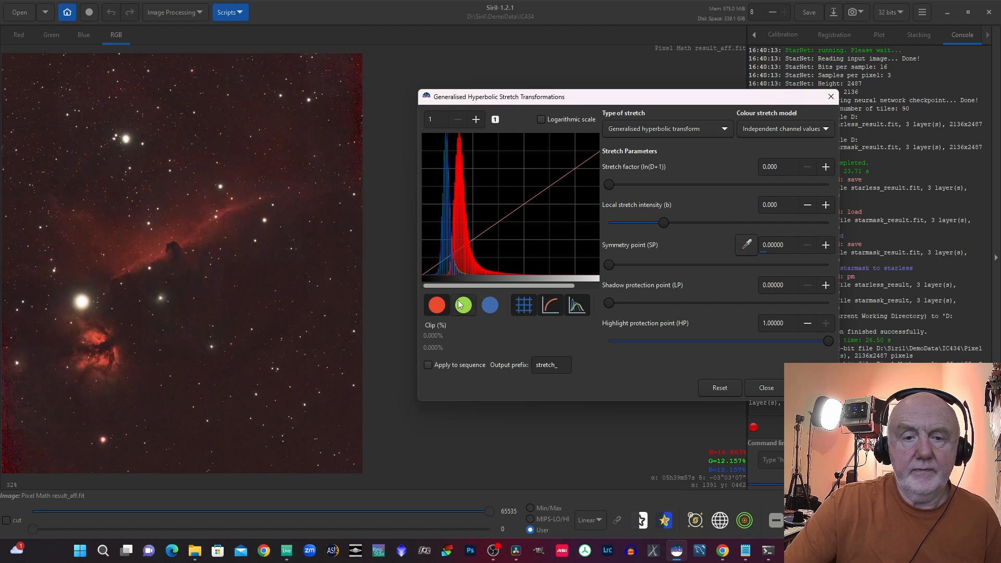
pyautogui.click(490, 305)
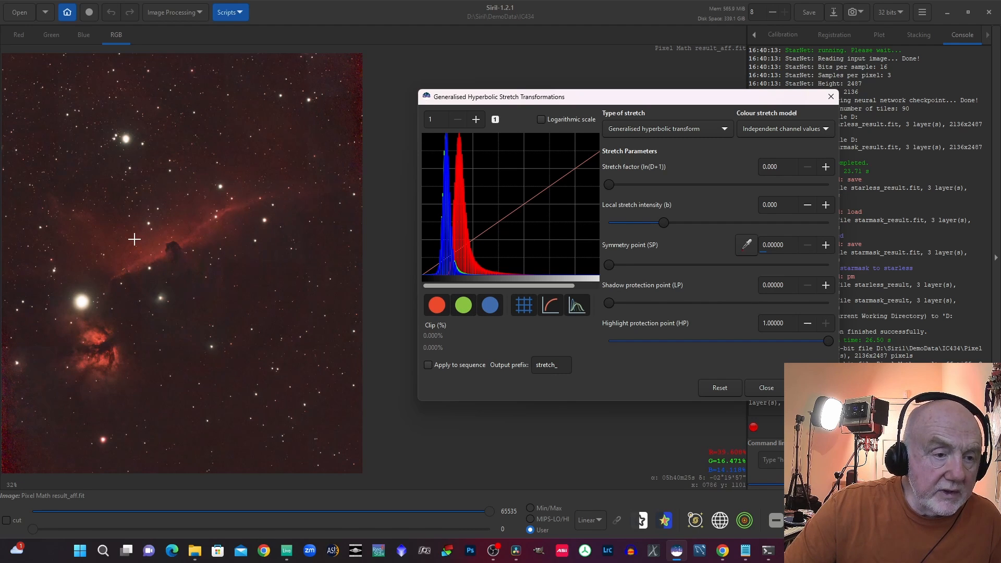
pyautogui.moveTo(139, 237); pyautogui.dragTo(148, 250)
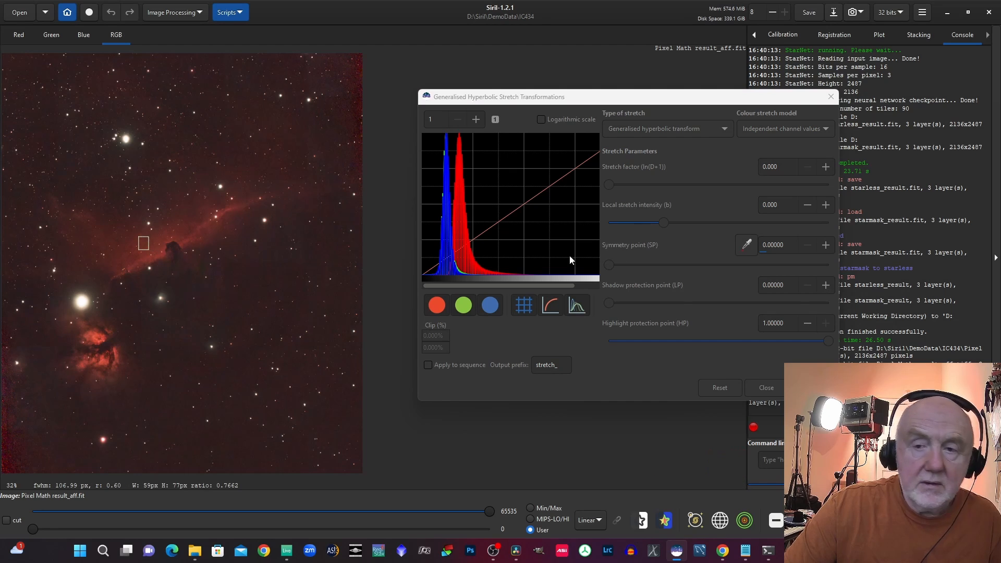
pyautogui.click(747, 244)
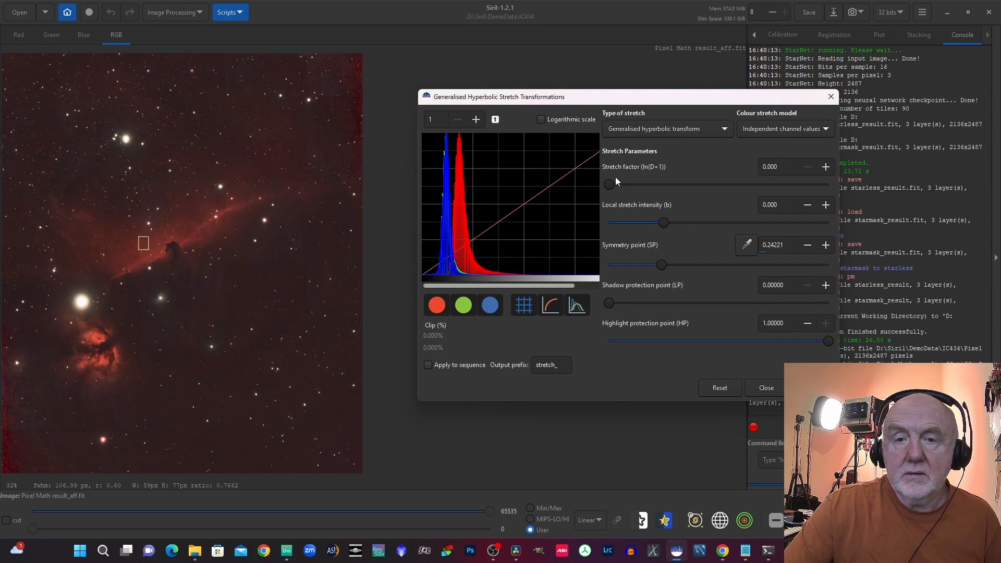
# Step: Apply the stretch with stretch factor 1.146, local stretch intensity 1.301 and symmetry point 0.32220, and close the stretch dialog
pyautogui.moveTo(608, 182); pyautogui.dragTo(634, 187)
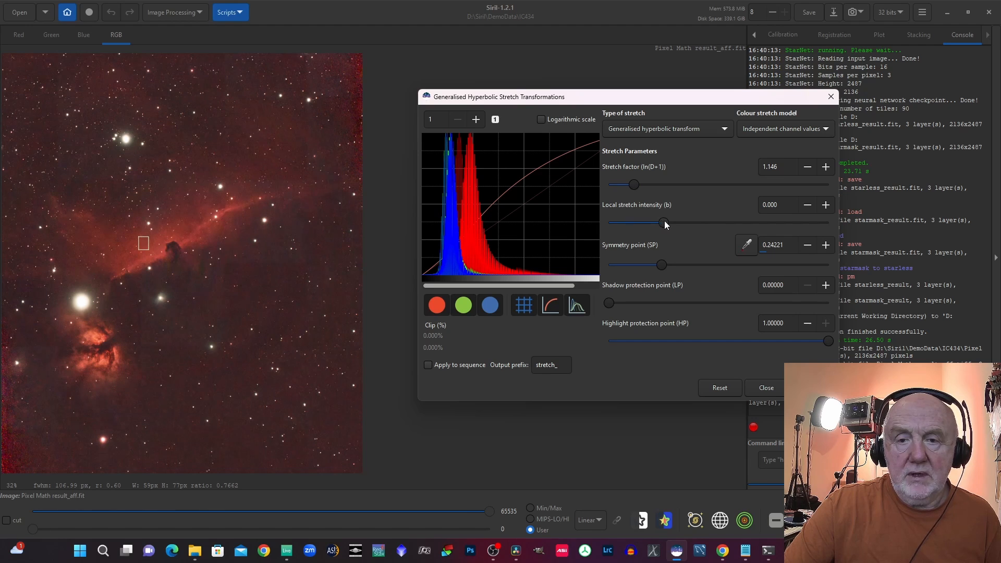
pyautogui.moveTo(664, 222); pyautogui.dragTo(678, 221)
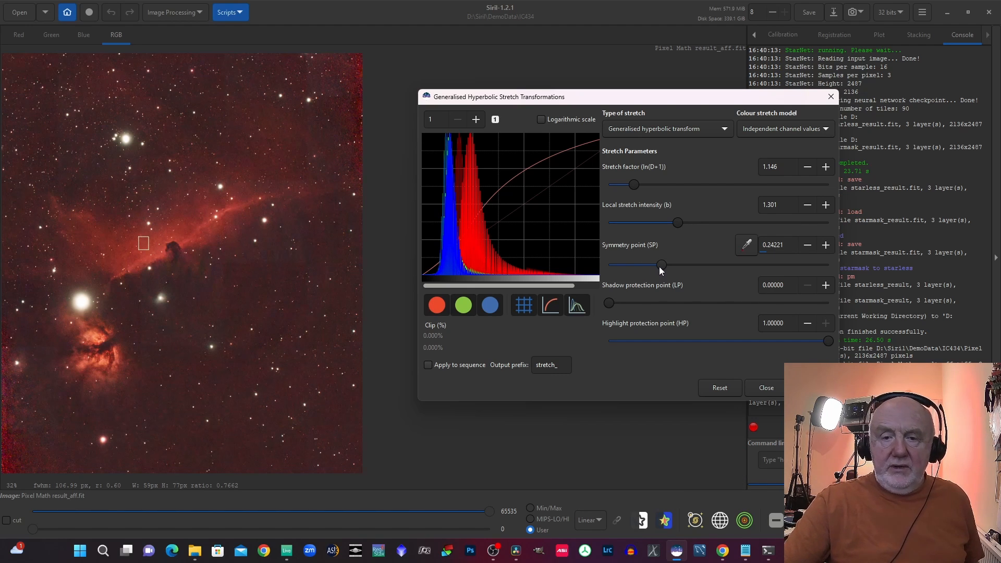
pyautogui.moveTo(660, 266); pyautogui.dragTo(678, 263)
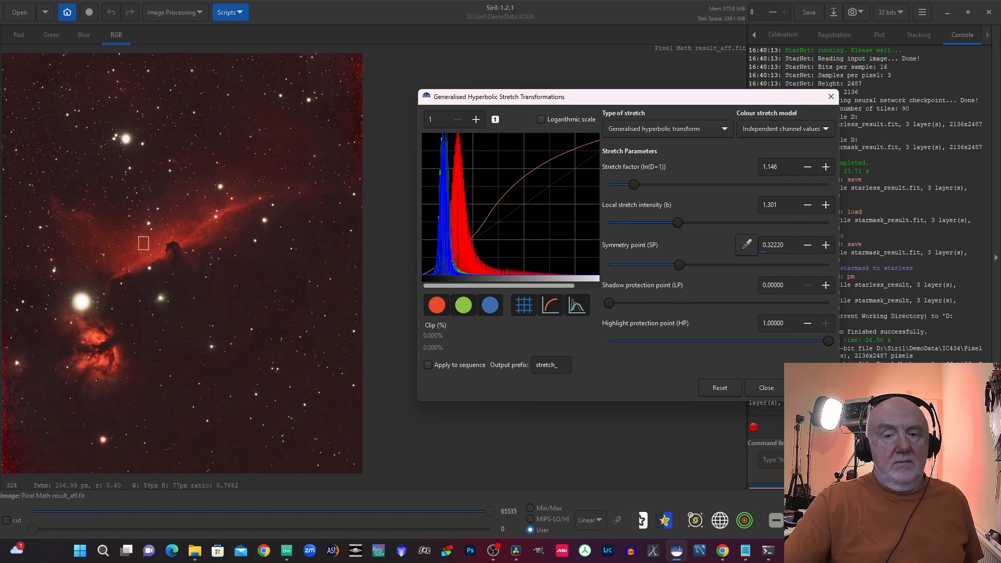
pyautogui.click(812, 388)
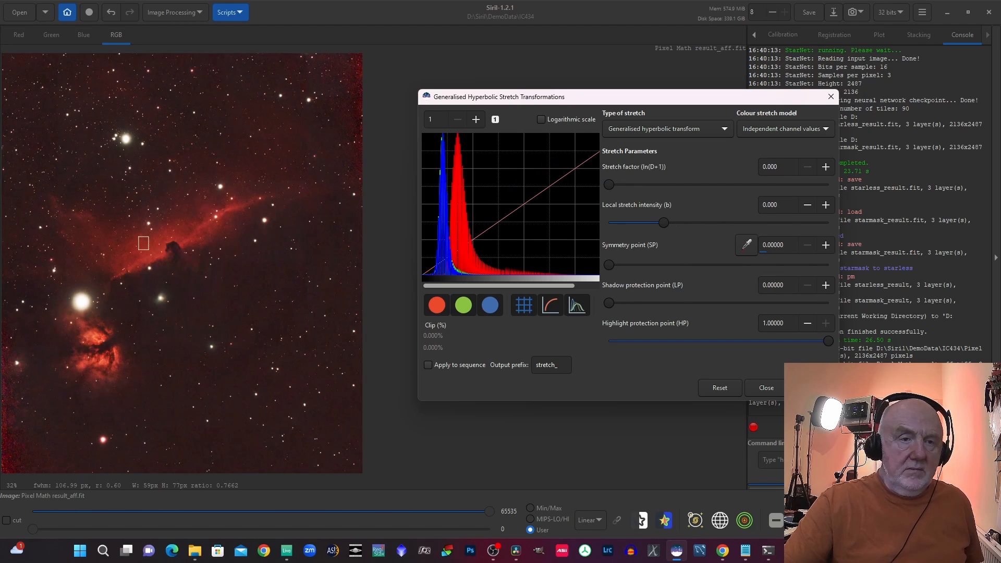
pyautogui.click(830, 97)
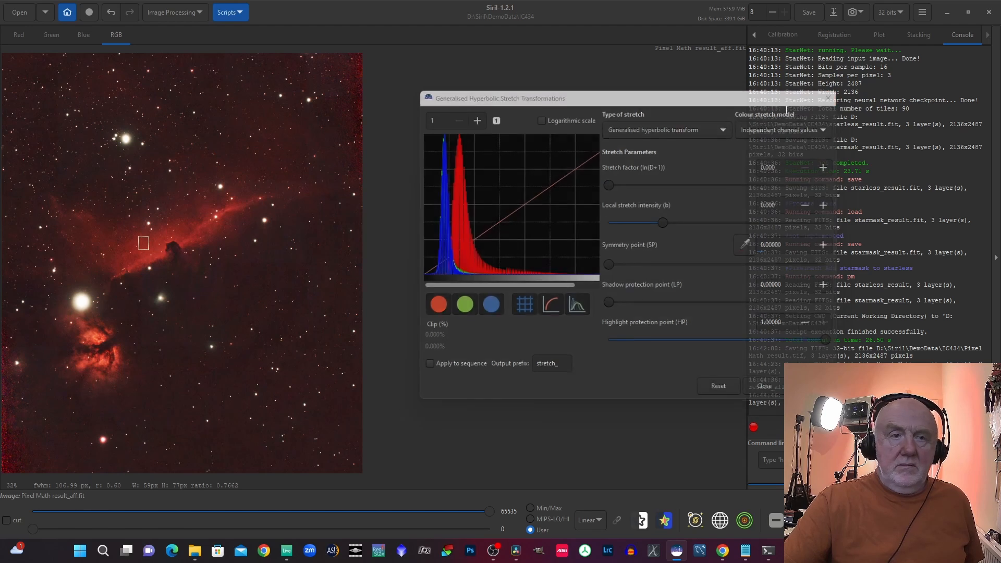
# Step: Sharpen the stretched Horsehead image by running the AstroBBQ_SharpenFine script
pyautogui.click(229, 12)
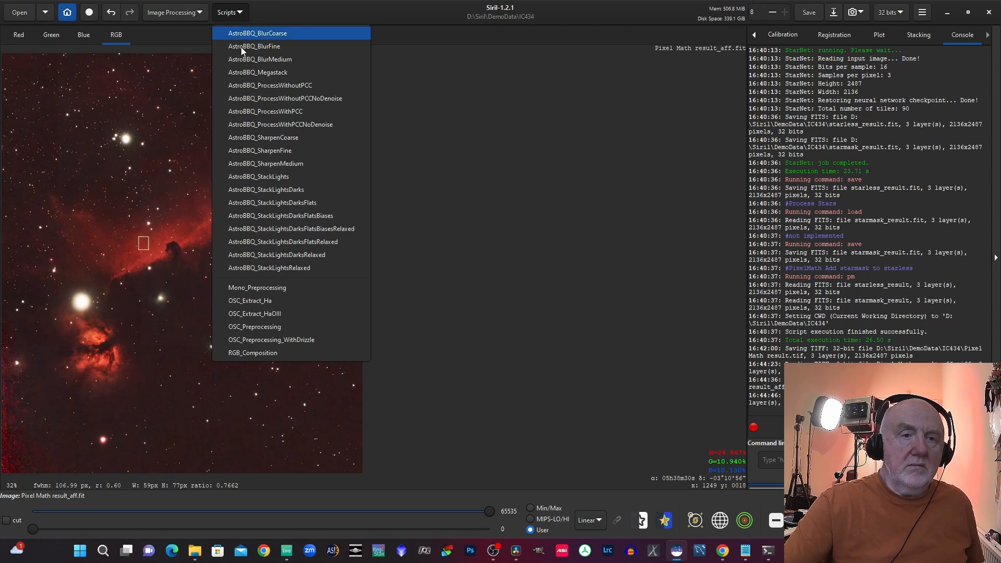
pyautogui.click(283, 151)
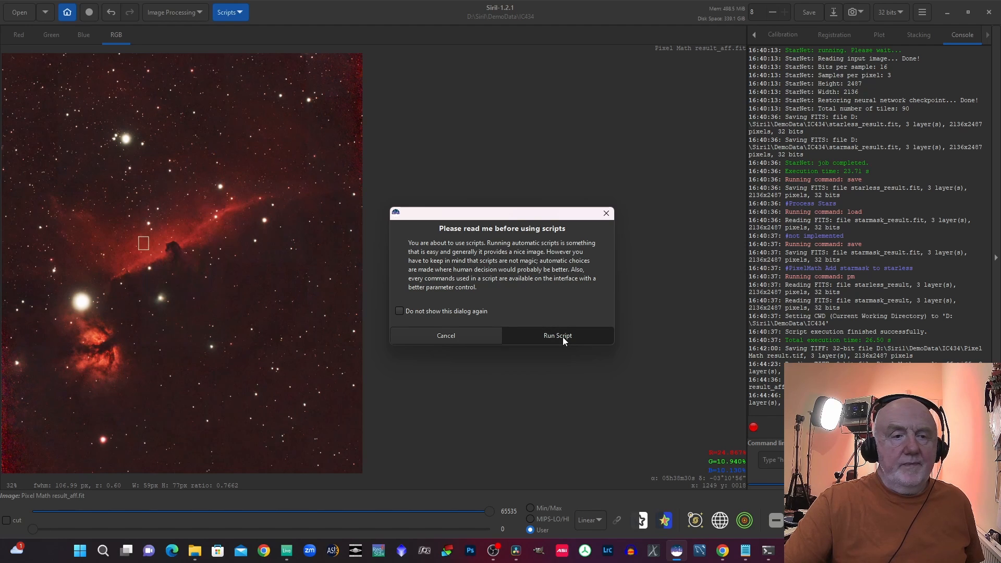
pyautogui.click(562, 336)
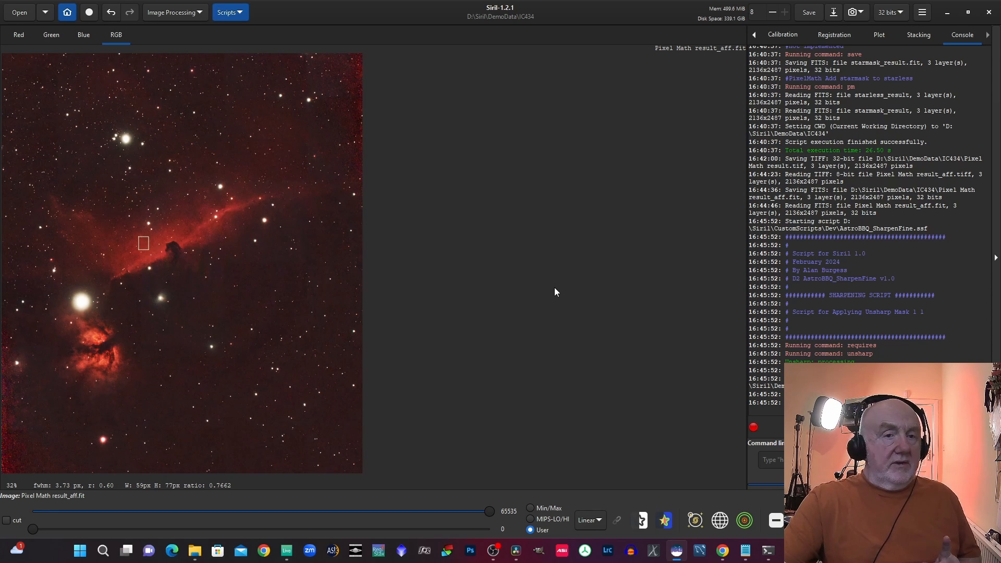
pyautogui.click(229, 13)
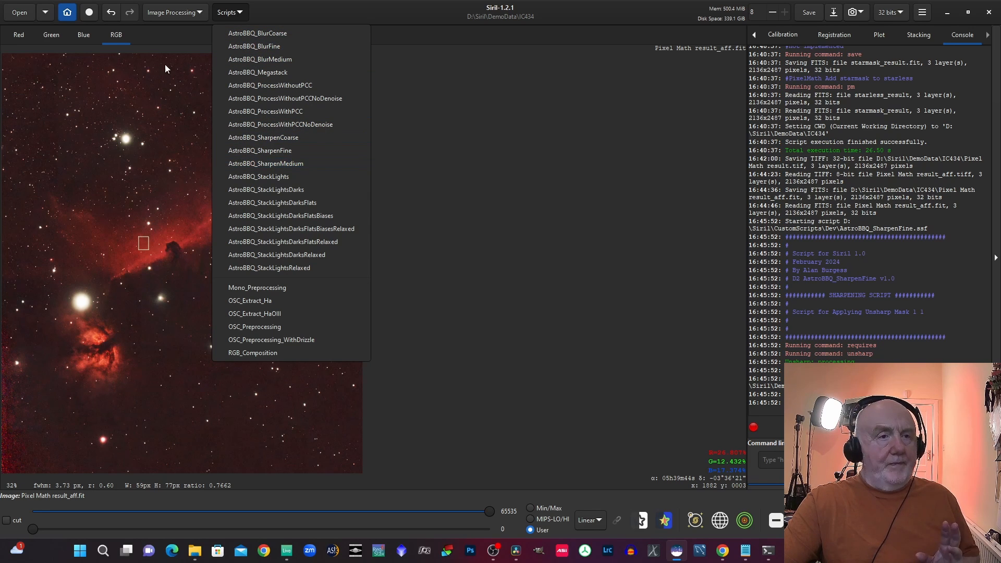
pyautogui.click(288, 17)
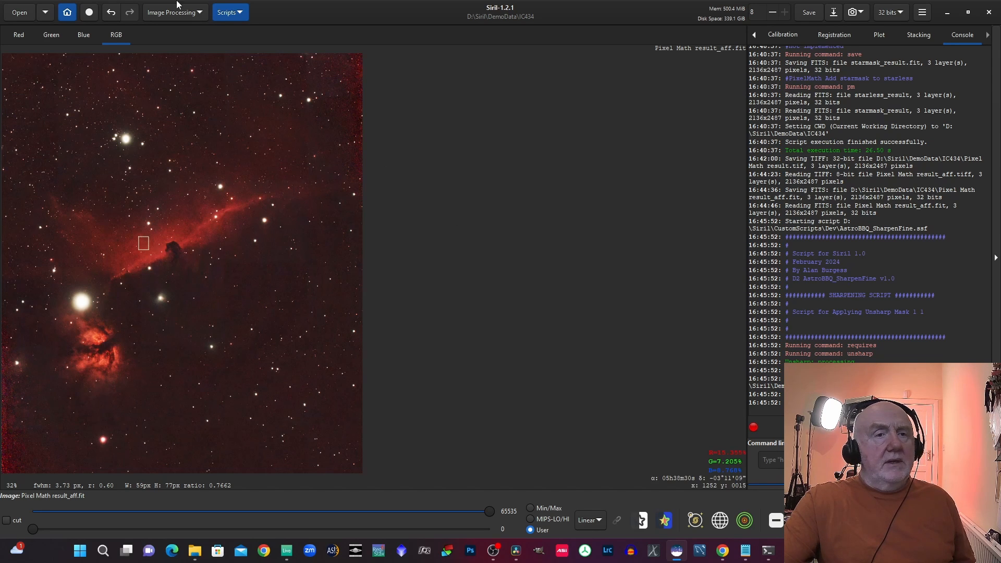
pyautogui.click(228, 14)
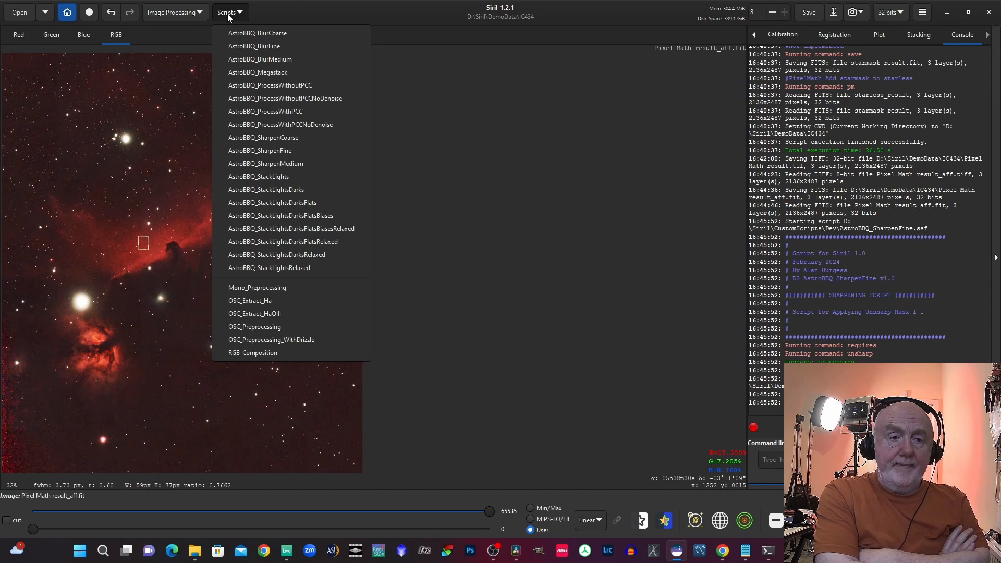